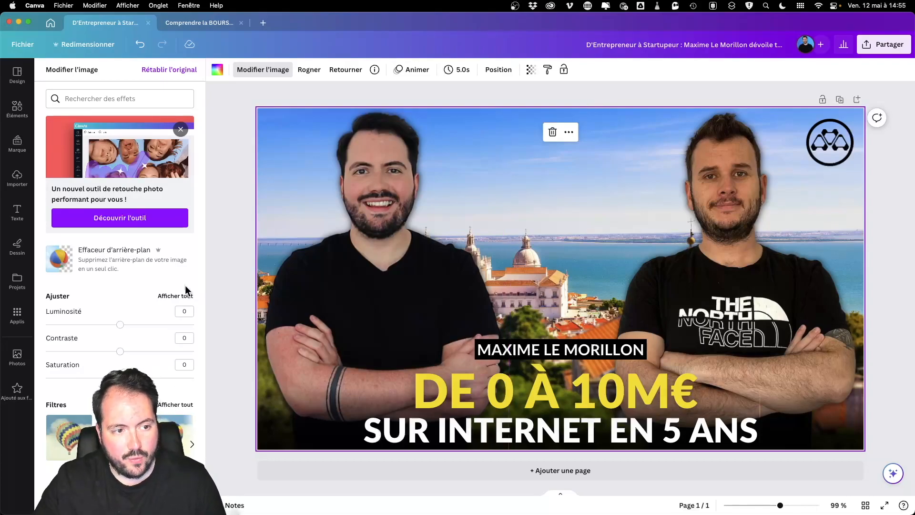
scroll(122, 326, down, 3)
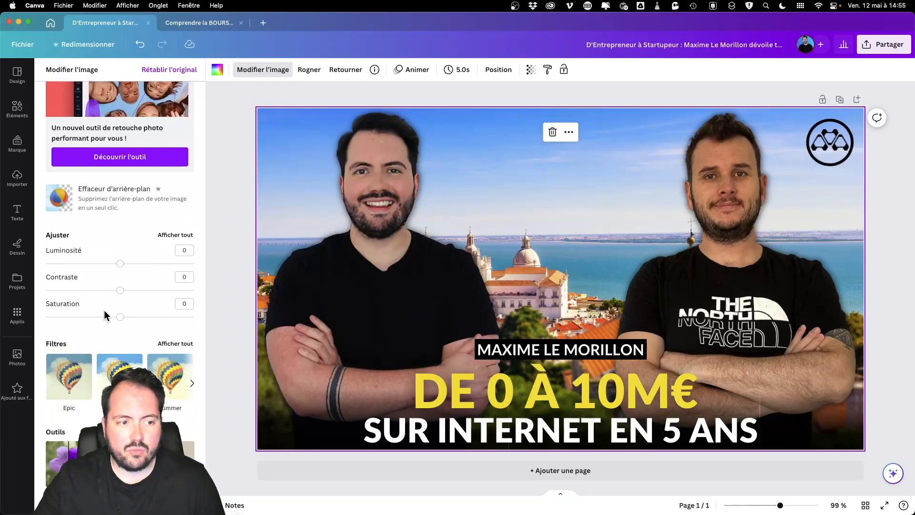
drag(121, 265, 126, 335)
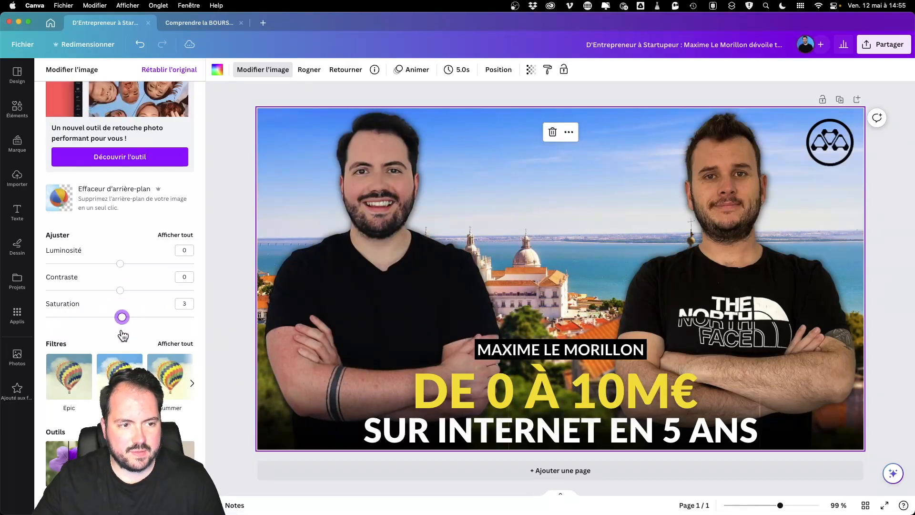
scroll(190, 323, down, 2)
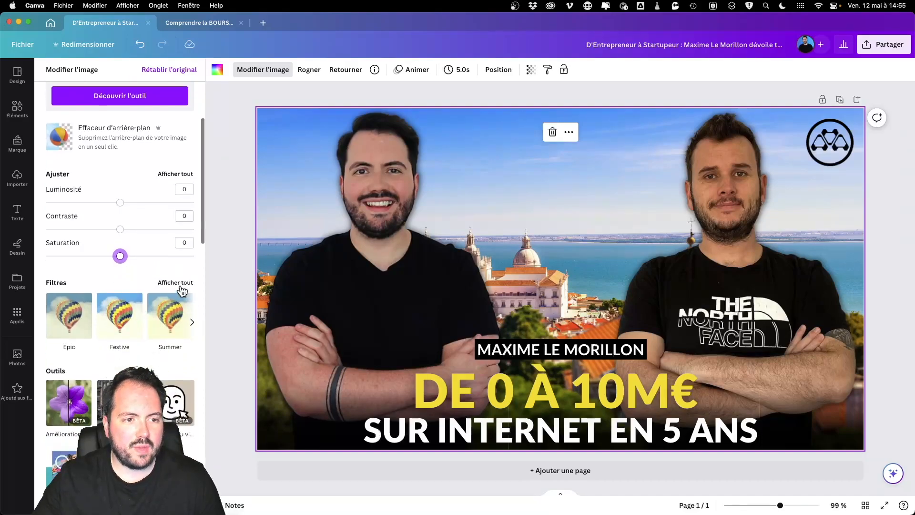
click(175, 280)
scroll(158, 355, down, 2)
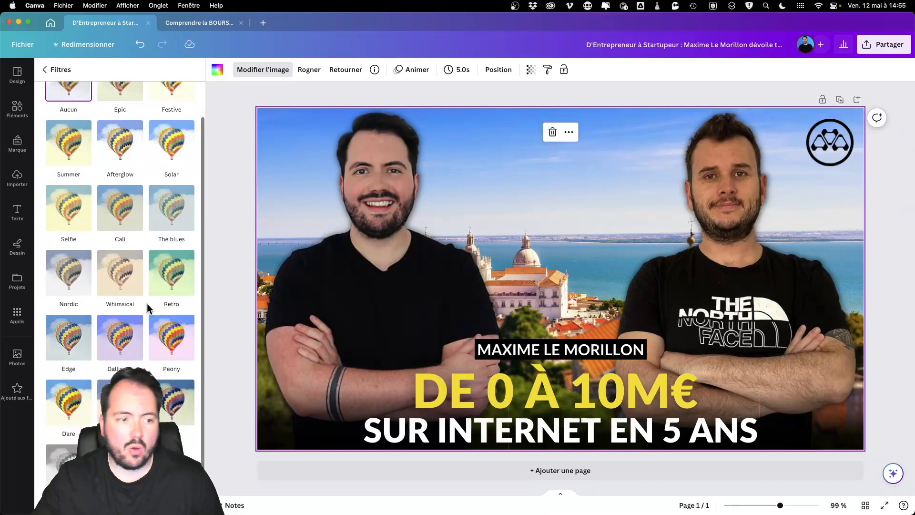
scroll(147, 303, up, 2)
click(174, 120)
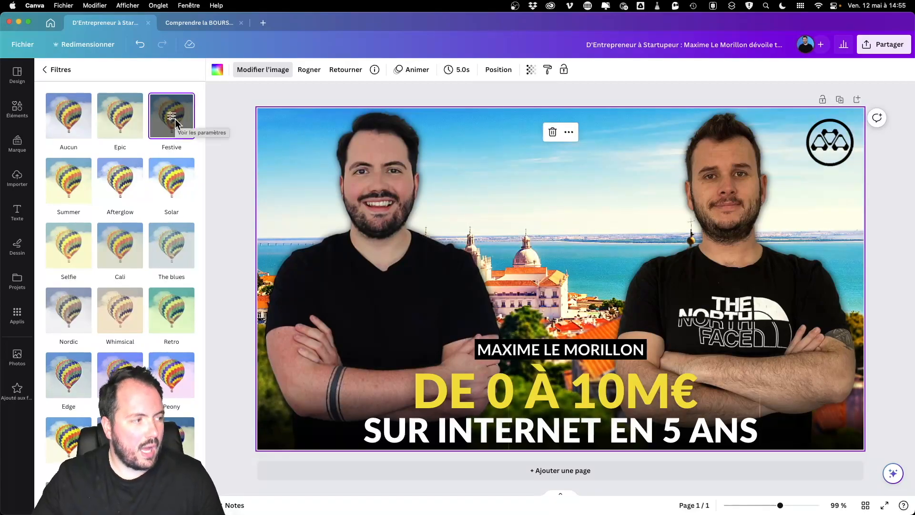
click(141, 44)
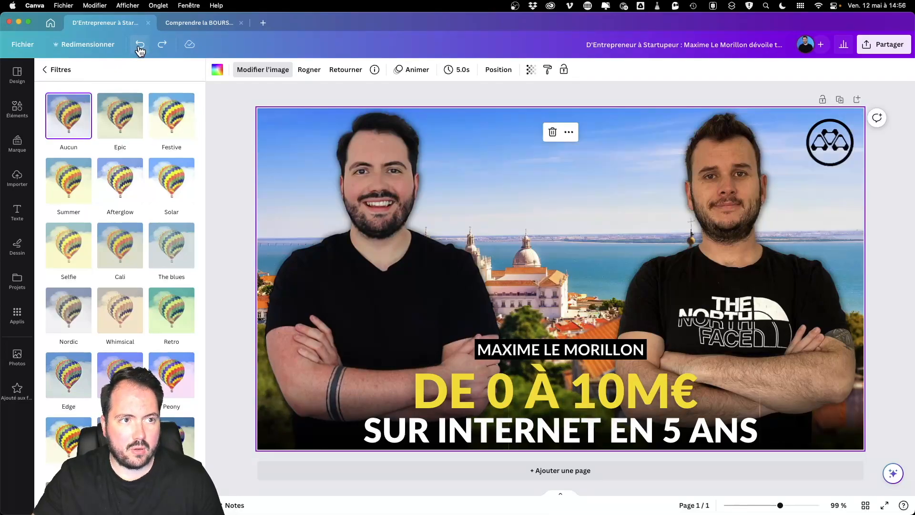
click(70, 69)
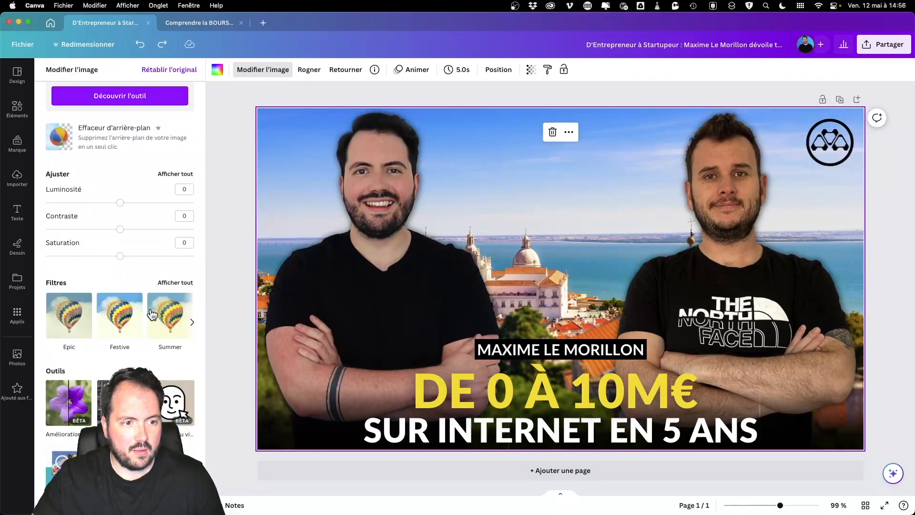
Step: Auto-enhance the background photo at intensity 3, then apply automatic focus blur
scroll(152, 314, down, 3)
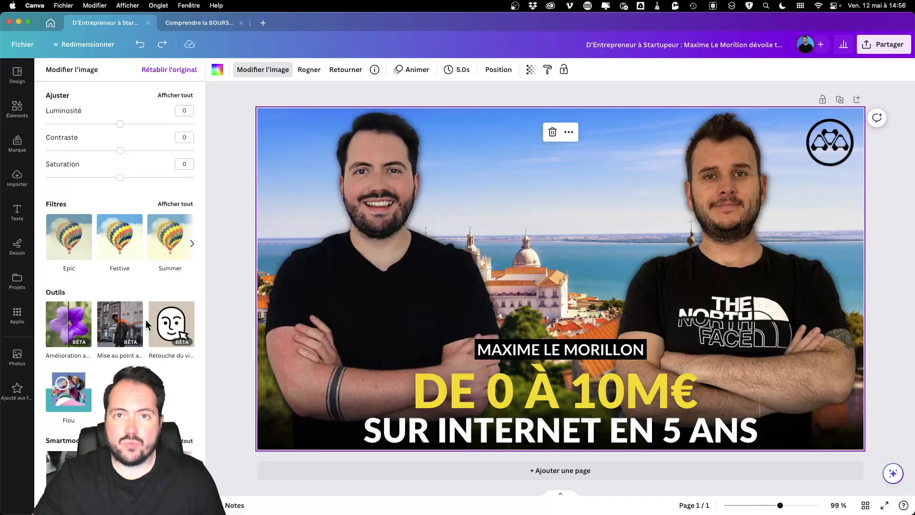
click(66, 342)
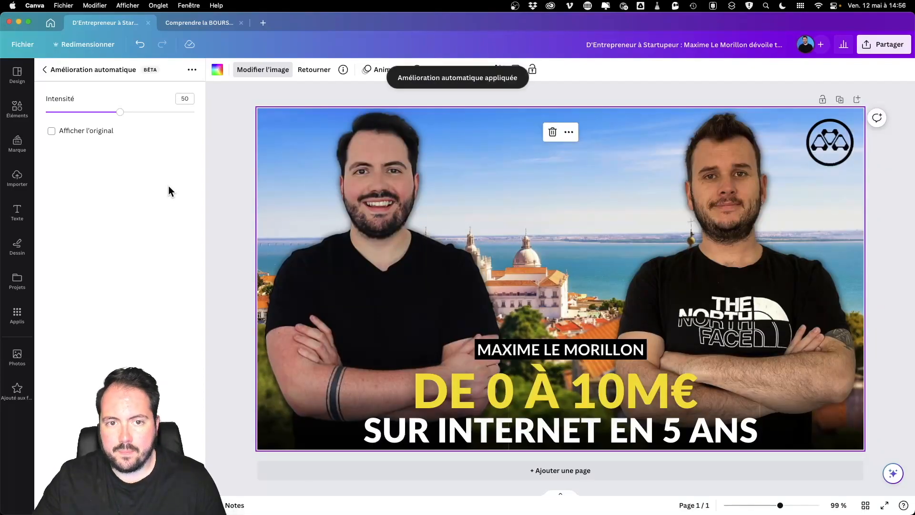
drag(119, 119, 226, 124)
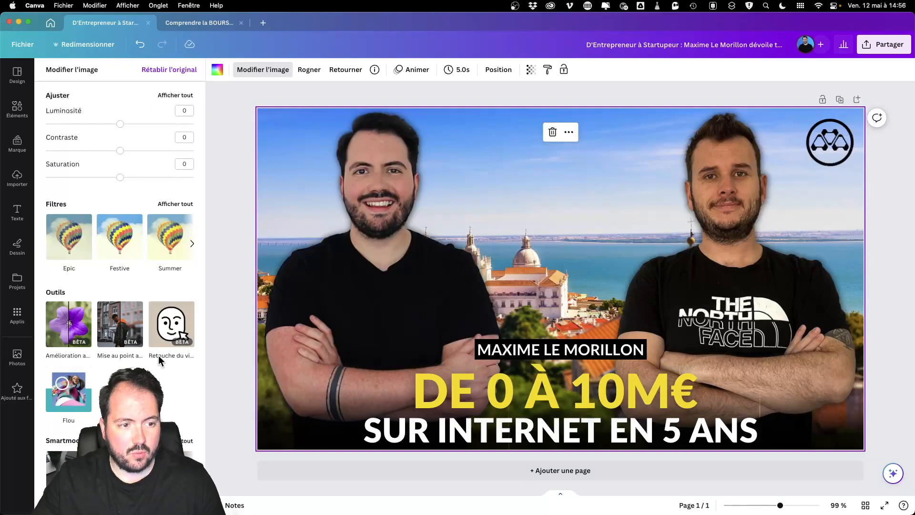
click(122, 326)
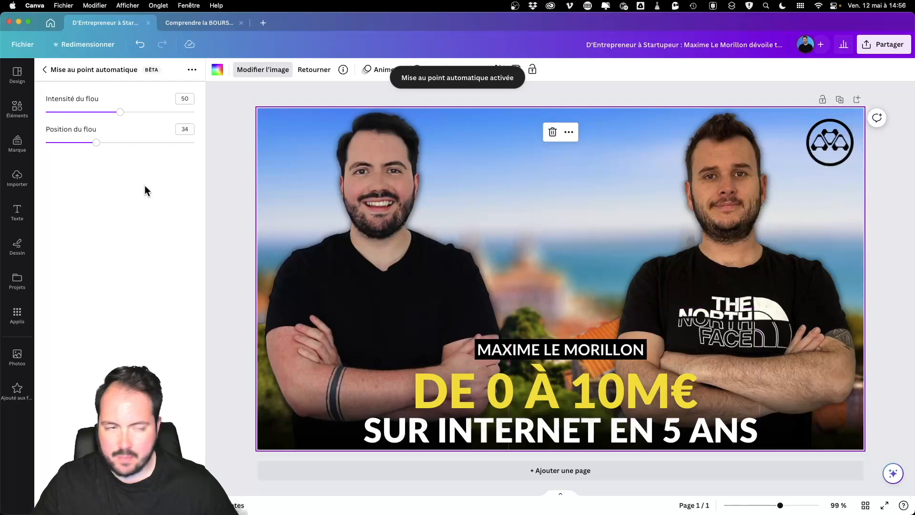
Step: Try different blur strengths, from maximum down to about half, and move the blur position to 0
drag(119, 117, 54, 123)
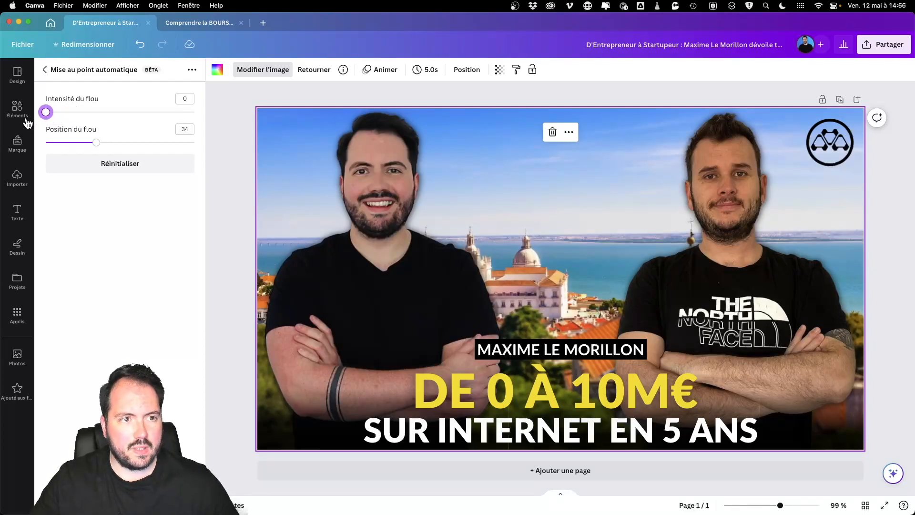
drag(64, 119, 275, 111)
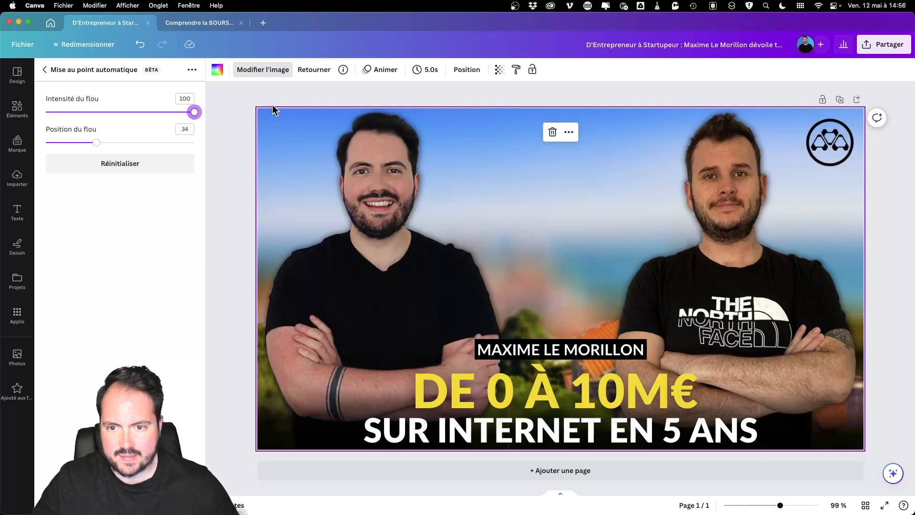
drag(187, 115, 82, 115)
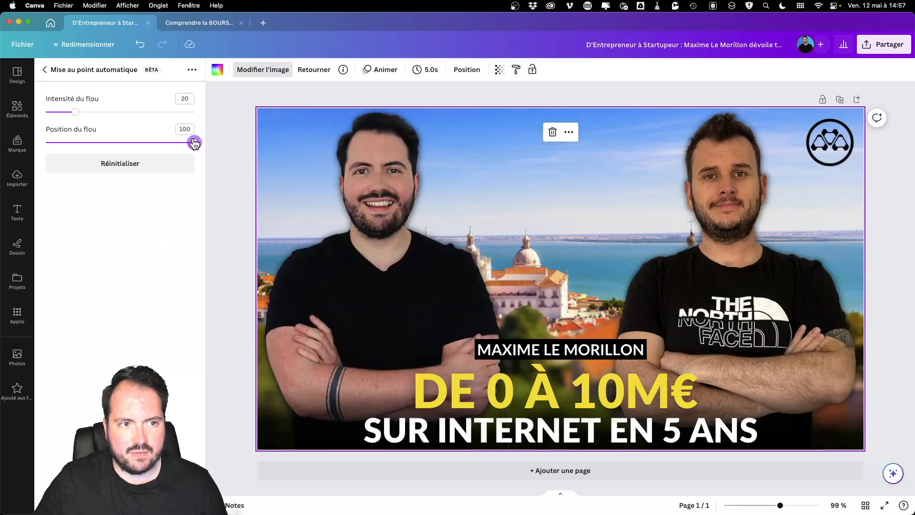
drag(85, 143, 40, 147)
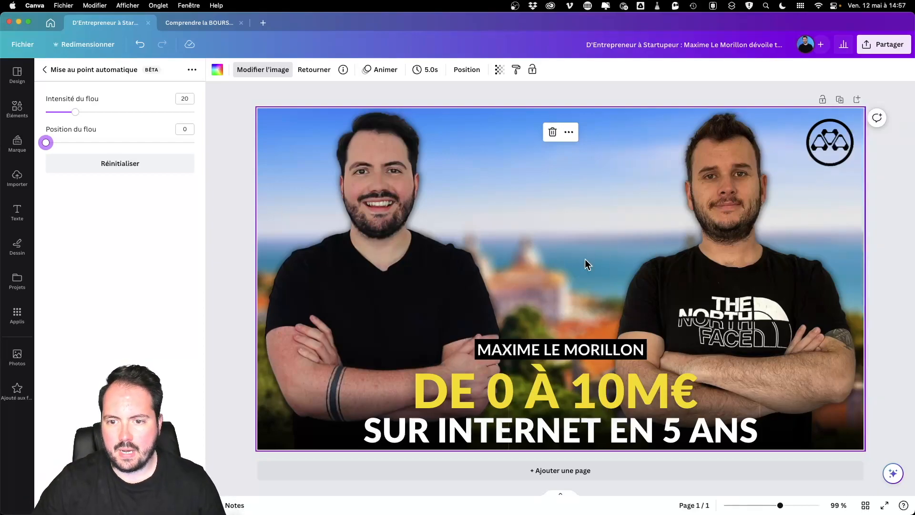
Step: Reset the focus blur, try blur positions 0 and 31, and return to the main photo options
click(141, 170)
drag(91, 149, 9, 143)
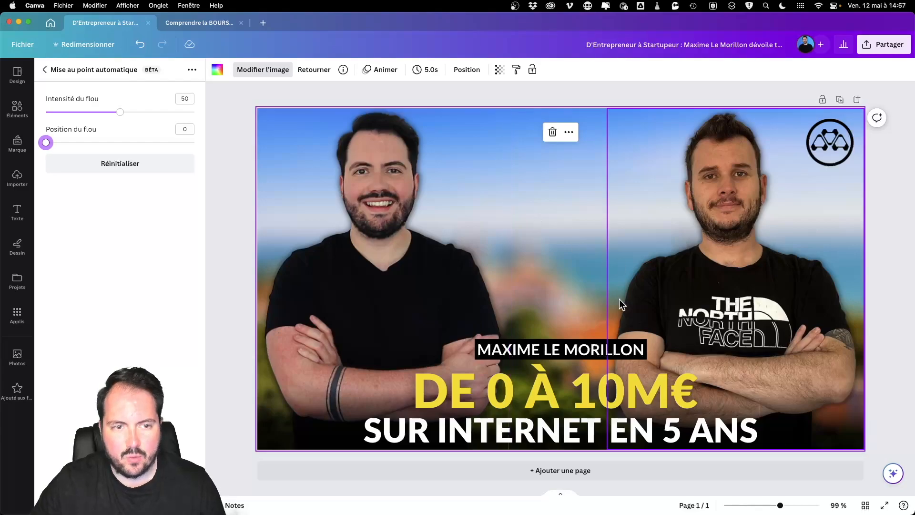
drag(46, 142, 96, 146)
click(44, 69)
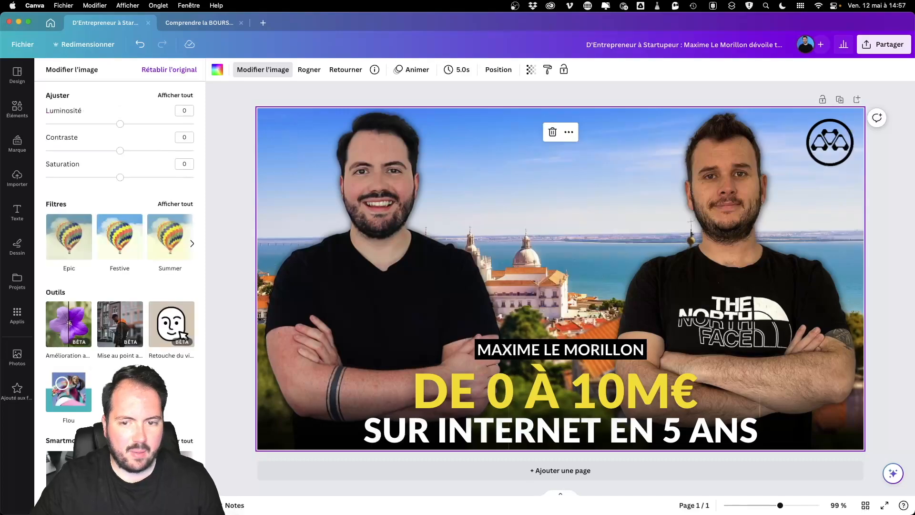
Step: Undo and redo the last photo edit, browse the effects list, then return to the 'paysage' results
click(134, 47)
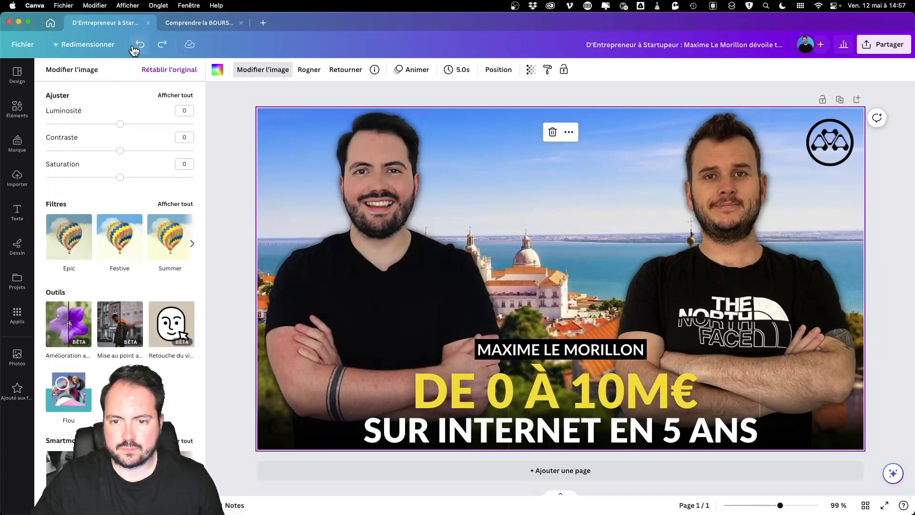
click(163, 47)
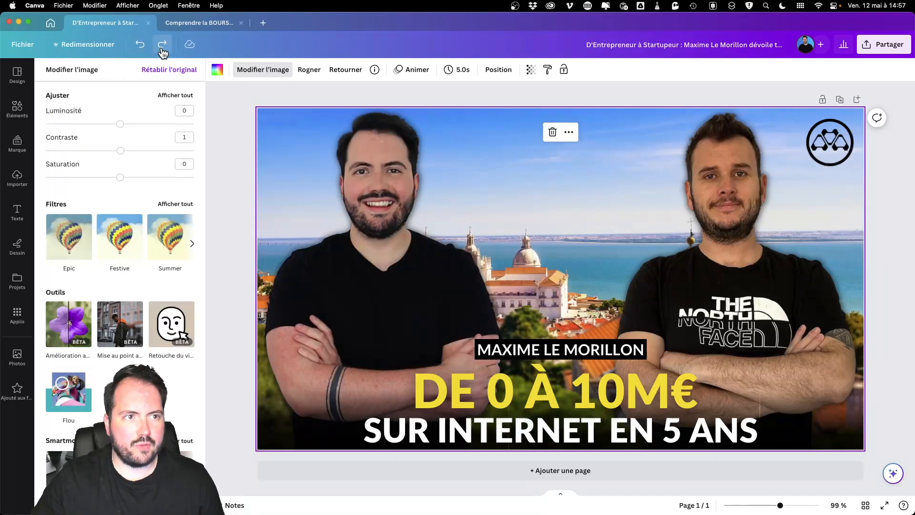
scroll(167, 372, down, 1)
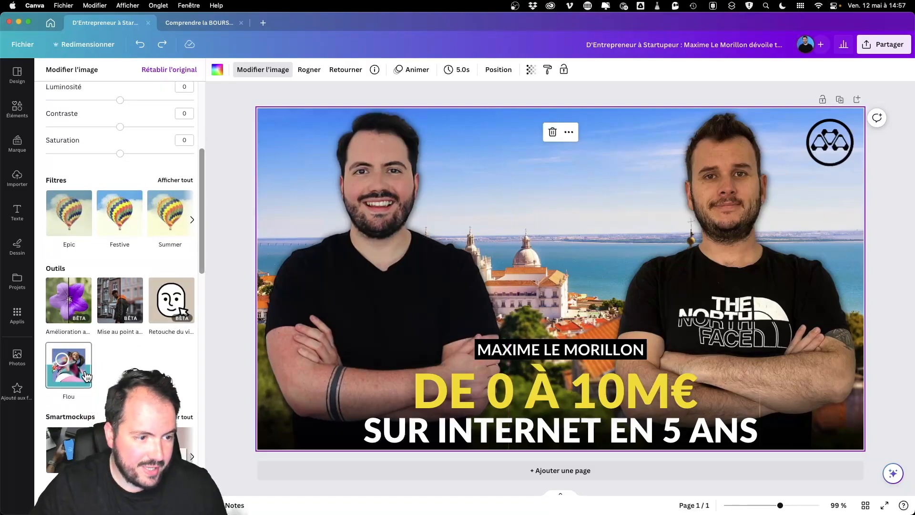
scroll(123, 344, down, 3)
scroll(126, 308, down, 5)
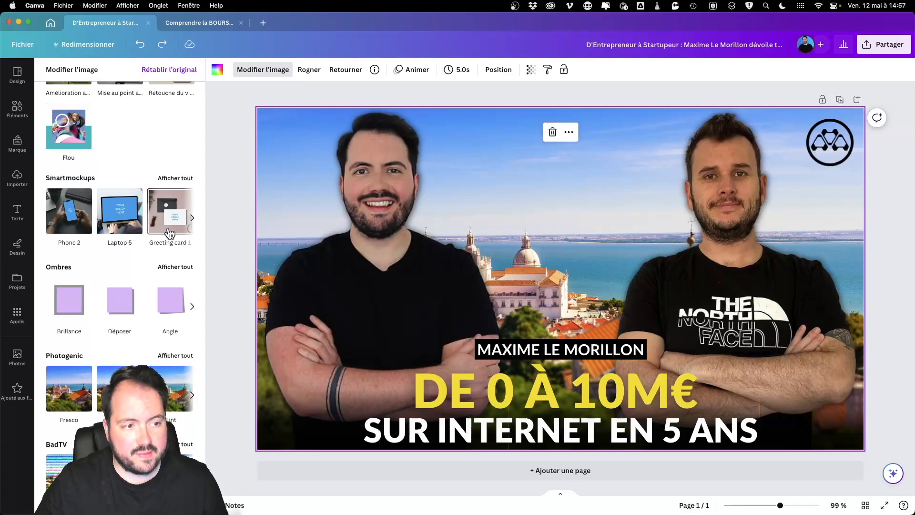
scroll(179, 313, down, 1)
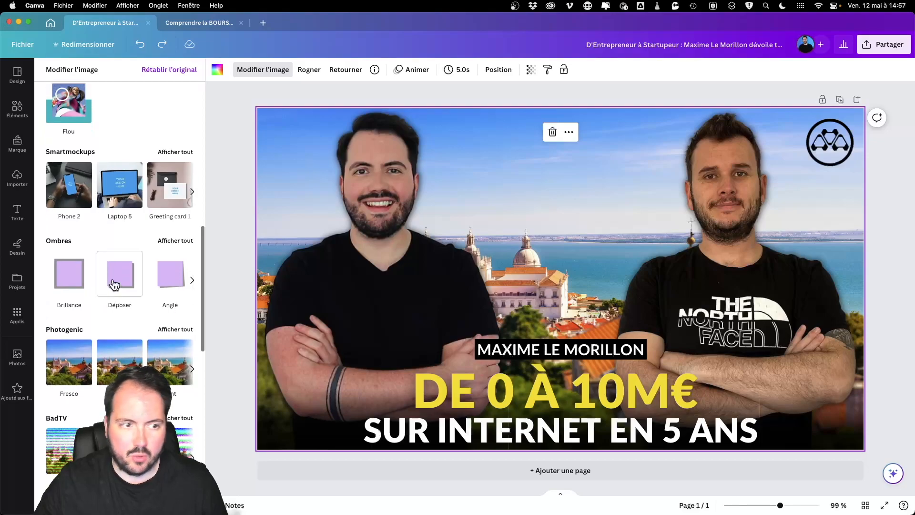
scroll(159, 353, down, 5)
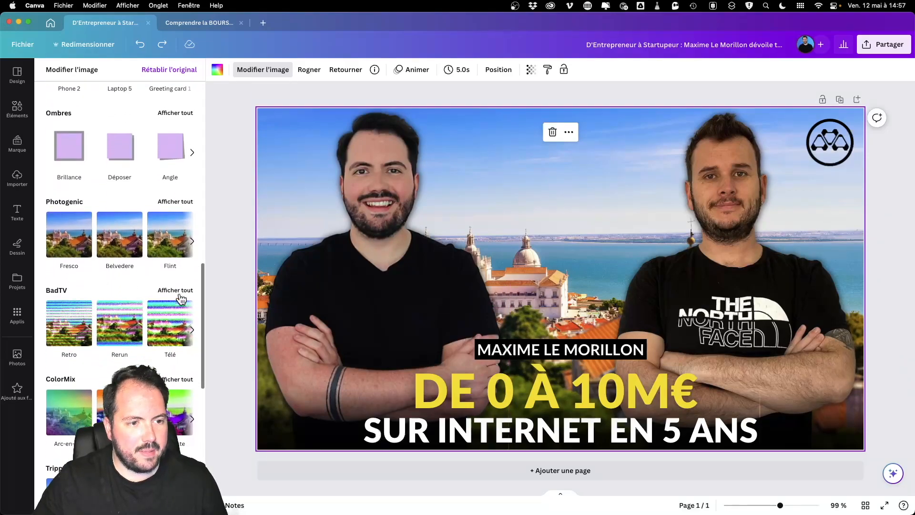
scroll(184, 311, down, 12)
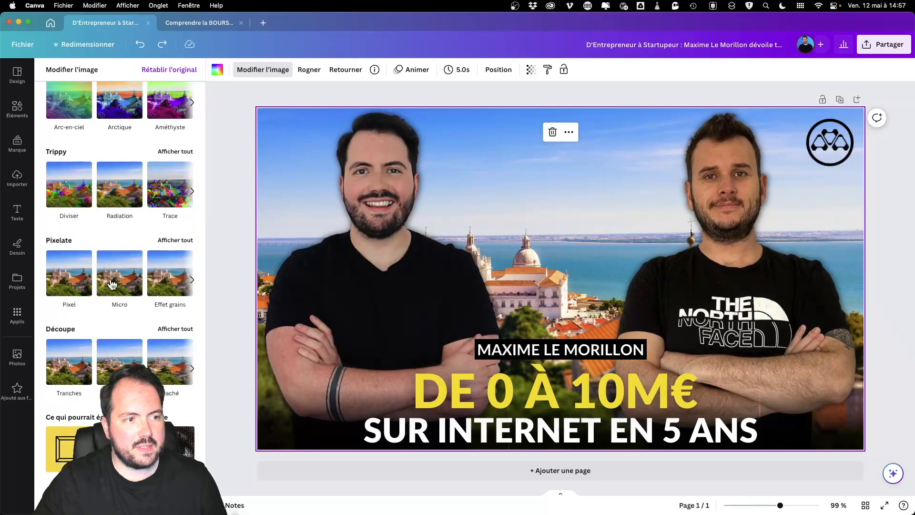
scroll(113, 288, down, 4)
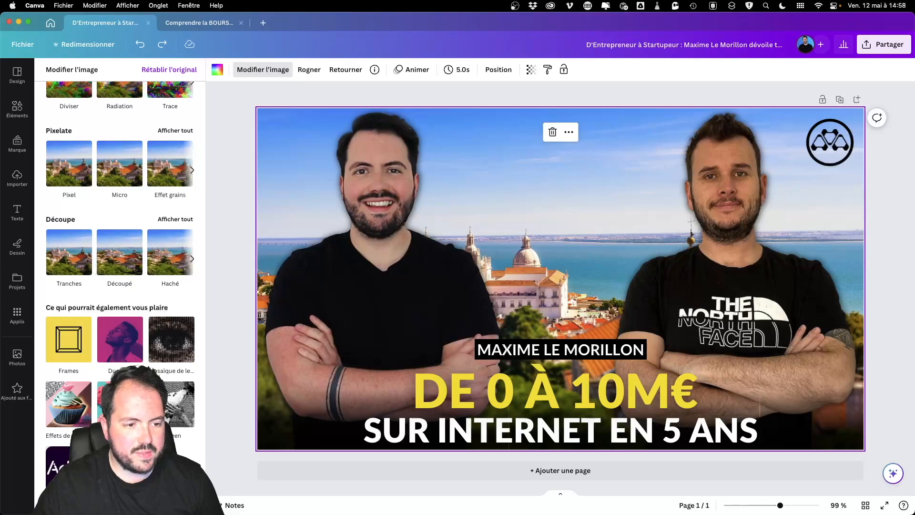
scroll(132, 341, up, 15)
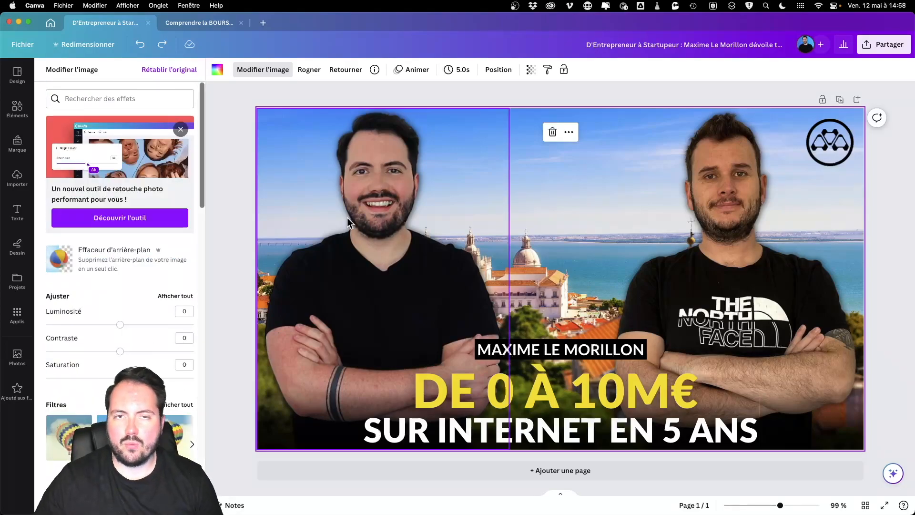
click(432, 93)
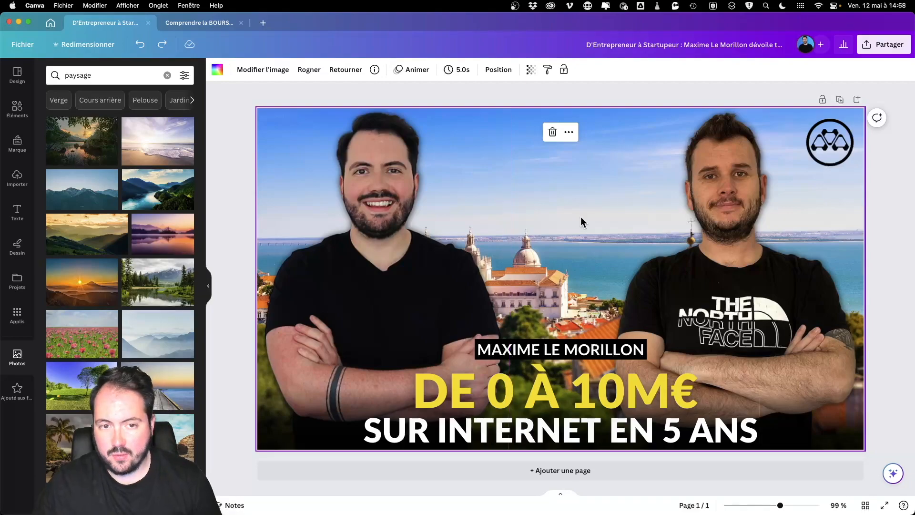
drag(387, 245, 408, 248)
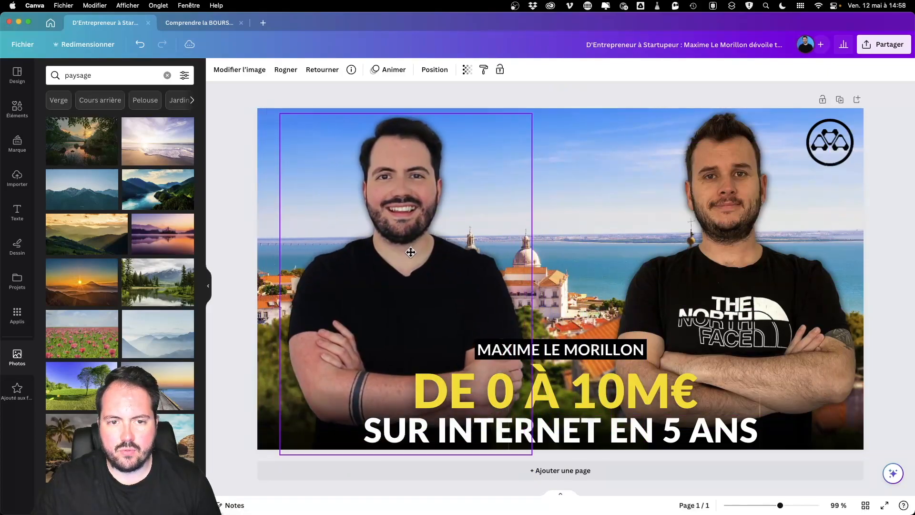
drag(539, 117, 563, 122)
drag(432, 281, 403, 281)
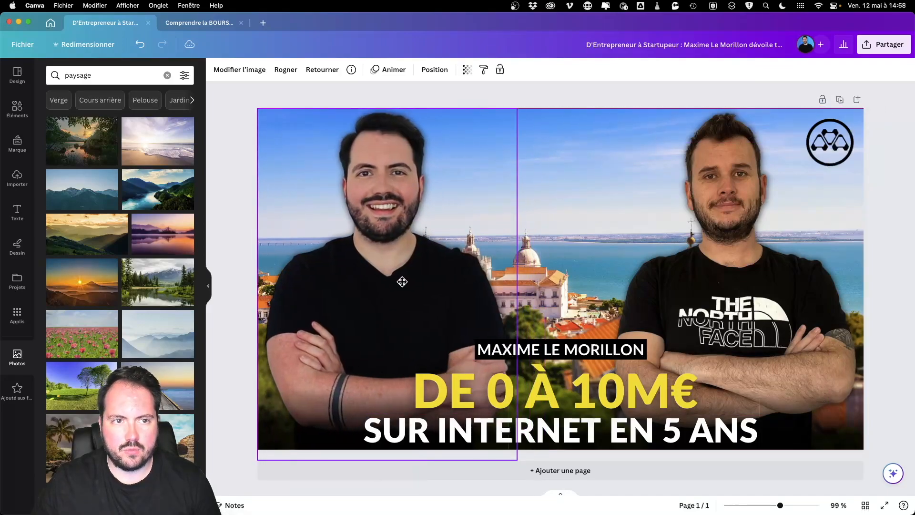
click(143, 45)
click(143, 44)
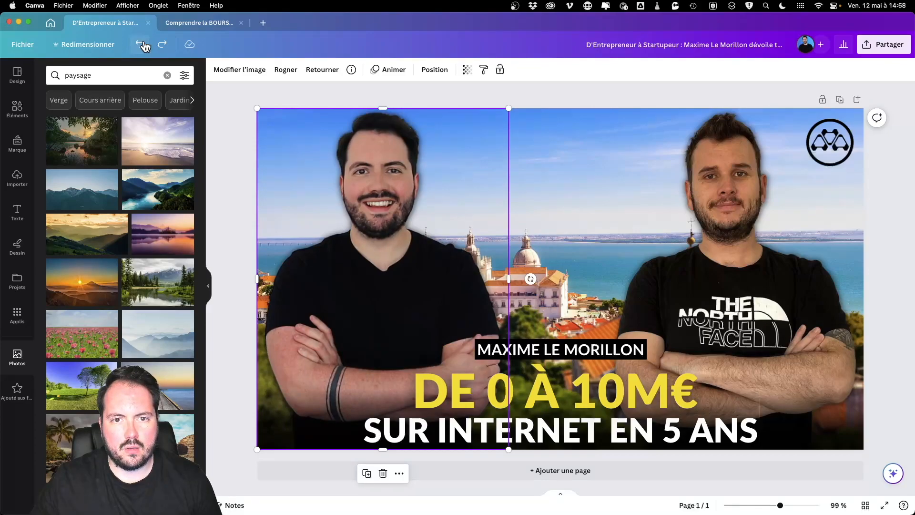
click(289, 99)
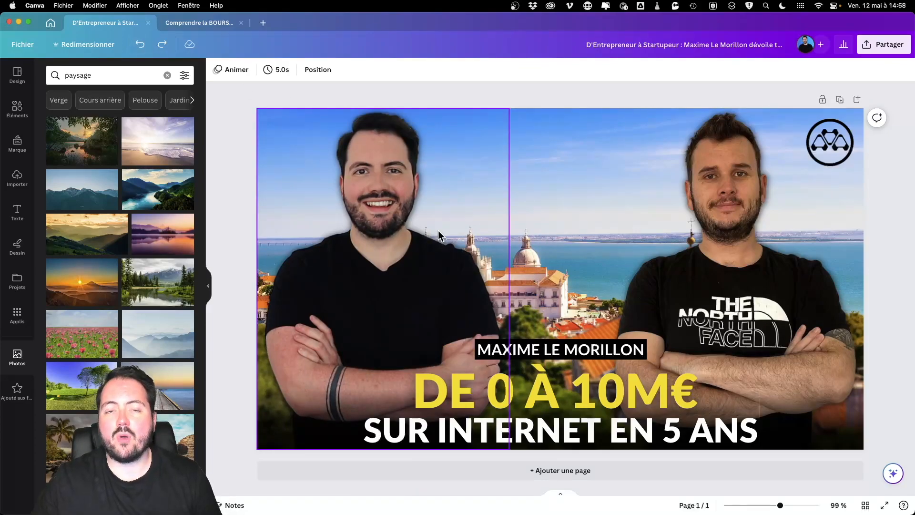
click(464, 132)
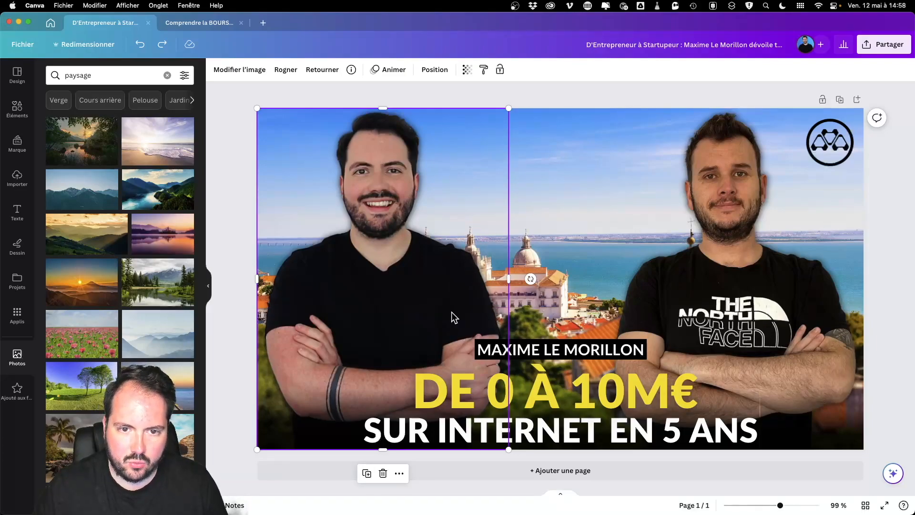
Step: Raise the left photo's Festive filter intensity slightly to 20
click(224, 70)
scroll(164, 308, down, 2)
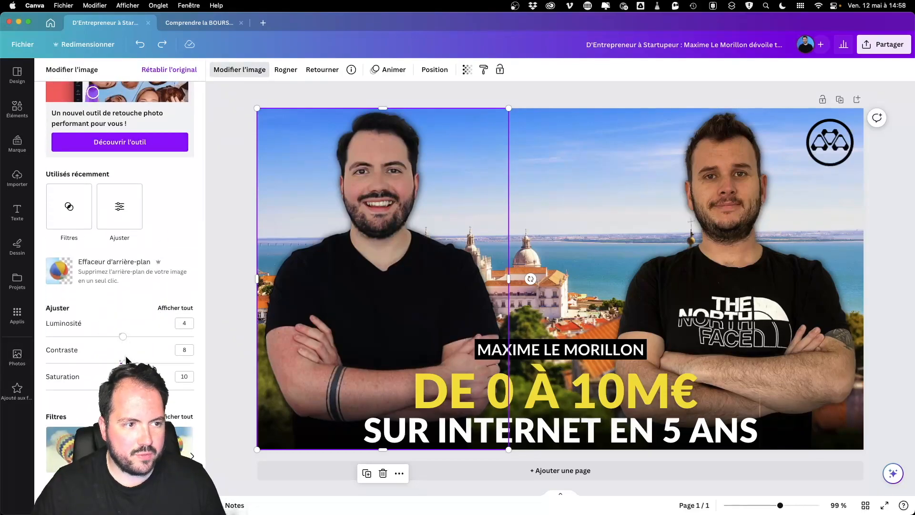
scroll(181, 349, down, 1)
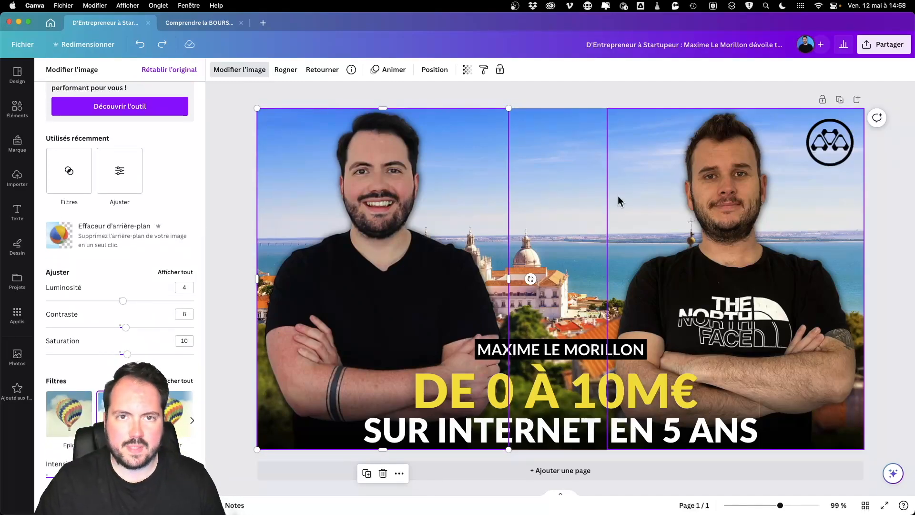
scroll(120, 239, down, 1)
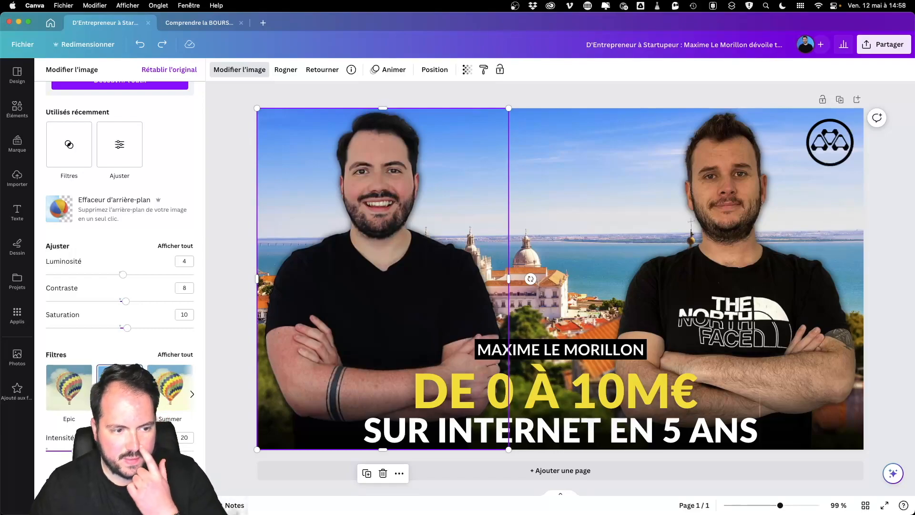
scroll(119, 286, down, 2)
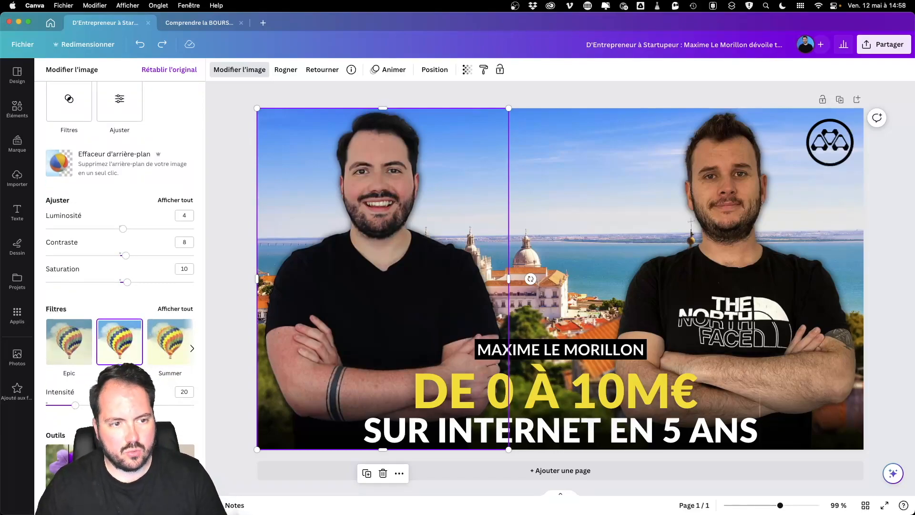
drag(75, 405, 77, 411)
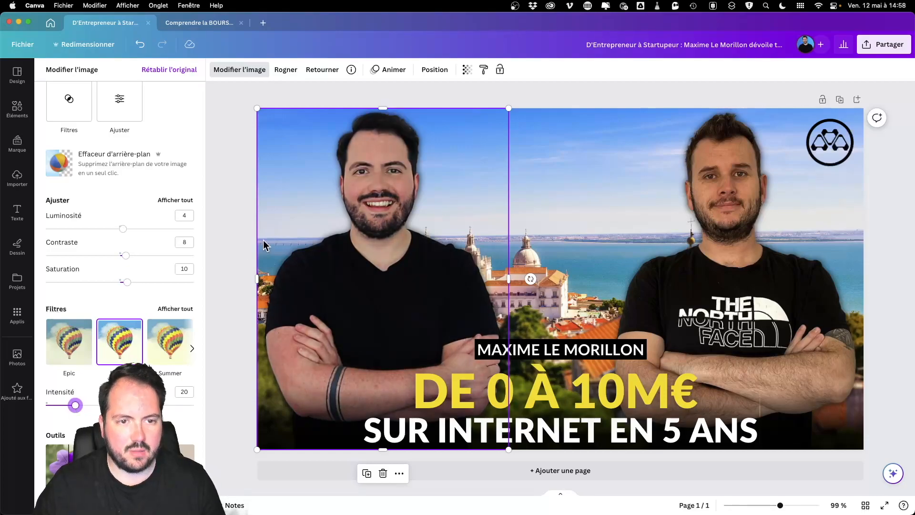
click(247, 231)
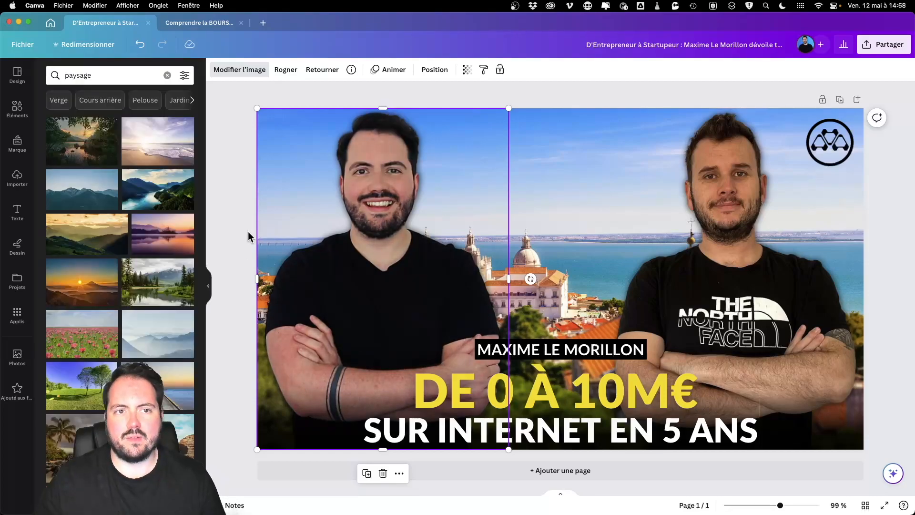
Step: Recheck the left photo's adjustments and filter settings, then close the editing panel
click(248, 76)
scroll(122, 328, down, 5)
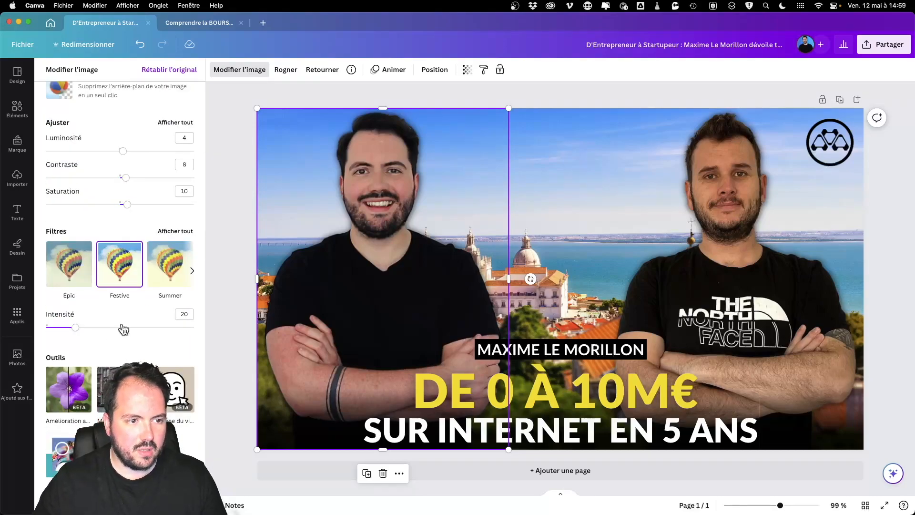
scroll(123, 329, down, 8)
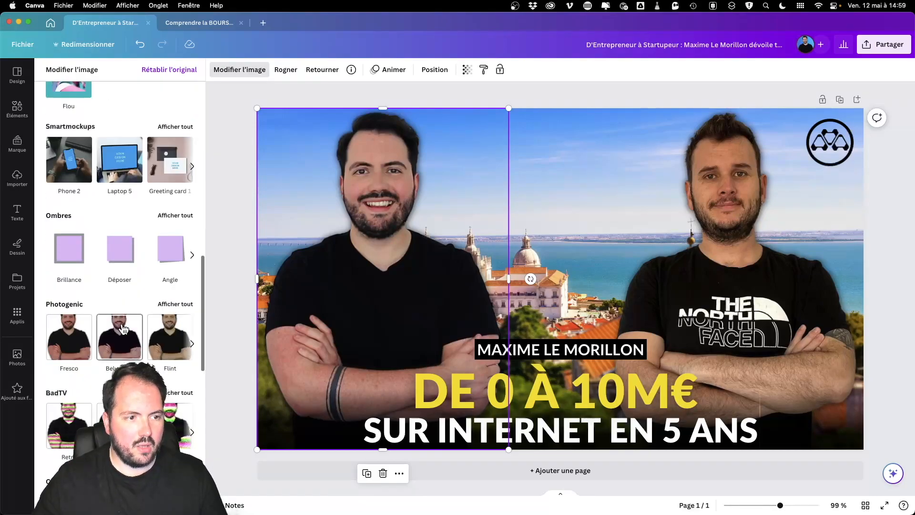
click(496, 105)
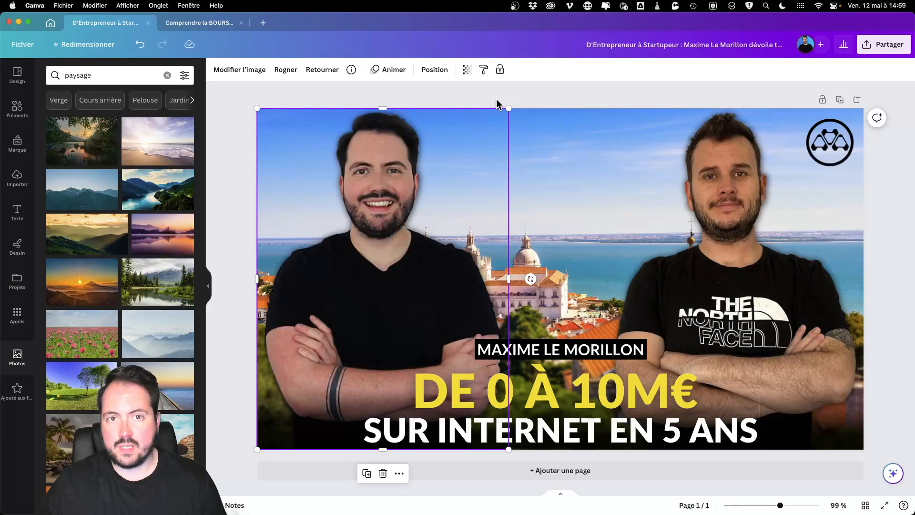
Step: Nudge the circular logo slightly upward within the top-right corner
click(496, 105)
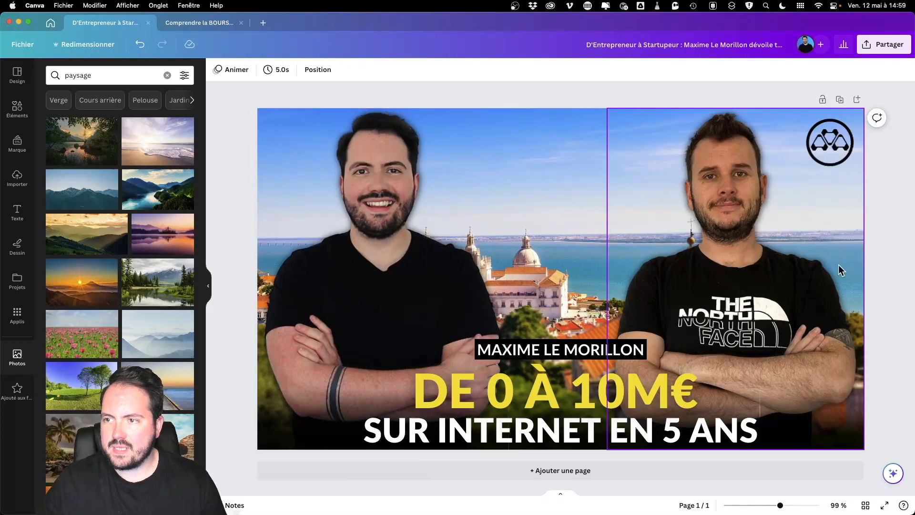
click(837, 155)
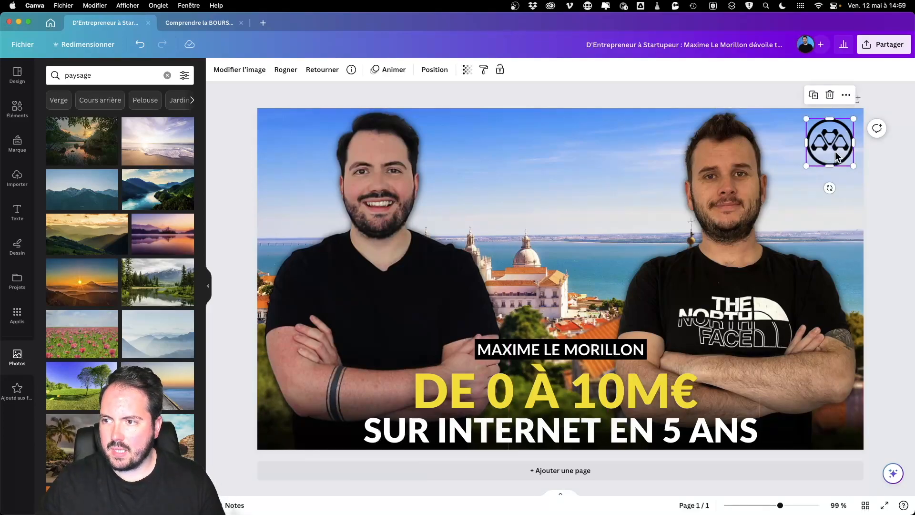
mouse_move(837, 155)
mouse_down()
mouse_move(804, 185)
mouse_move(836, 152)
mouse_move(809, 149)
mouse_move(843, 146)
mouse_move(850, 130)
mouse_move(827, 153)
mouse_move(799, 145)
mouse_move(824, 153)
mouse_move(813, 147)
mouse_move(833, 144)
mouse_up()
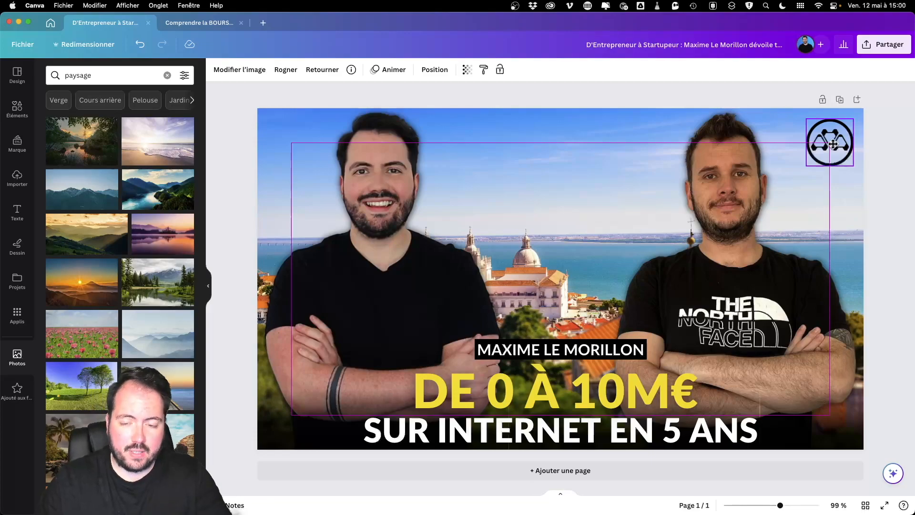
click(833, 143)
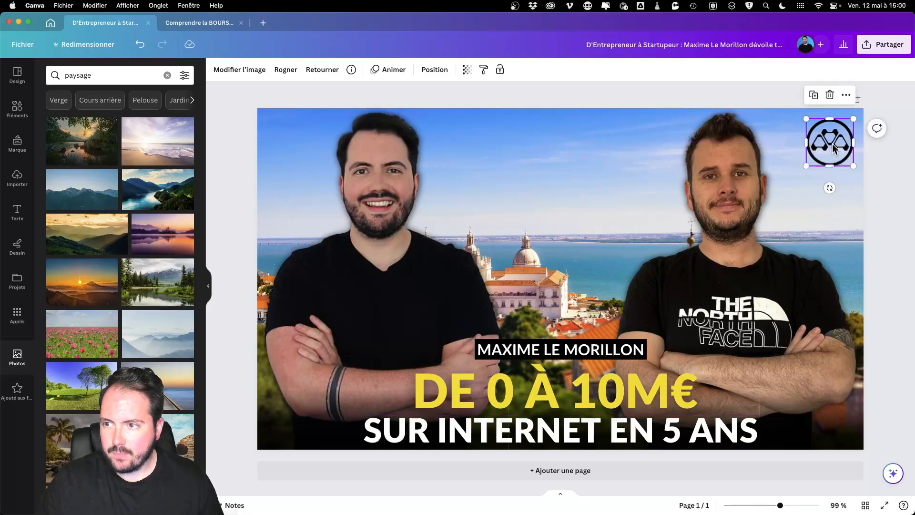
click(507, 353)
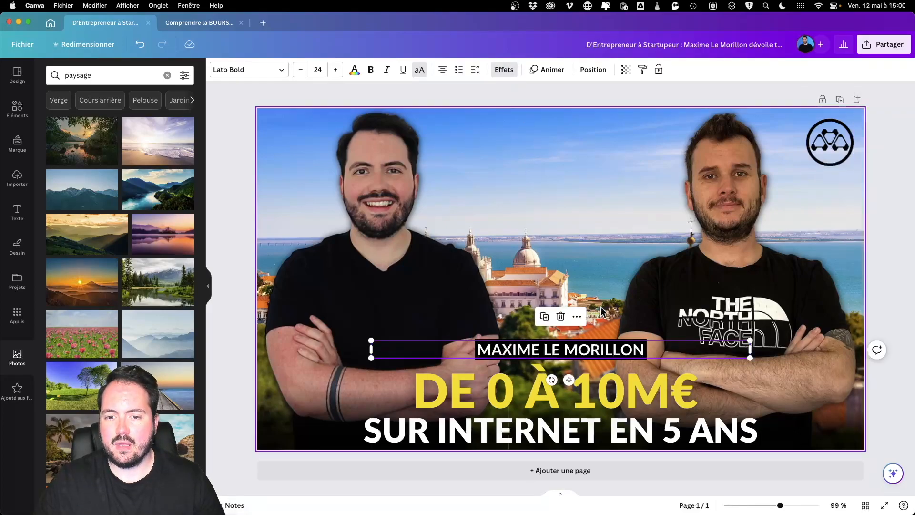
drag(575, 350, 575, 300)
key(super+z)
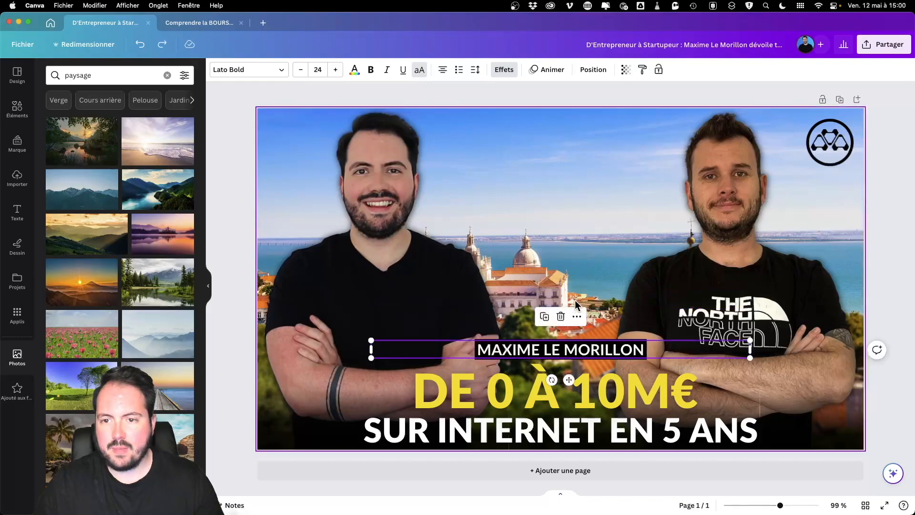
click(507, 70)
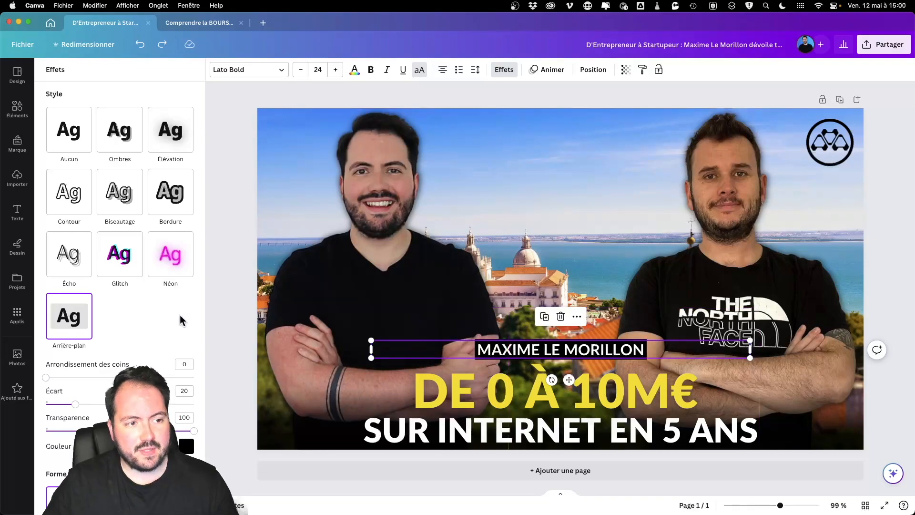
click(125, 148)
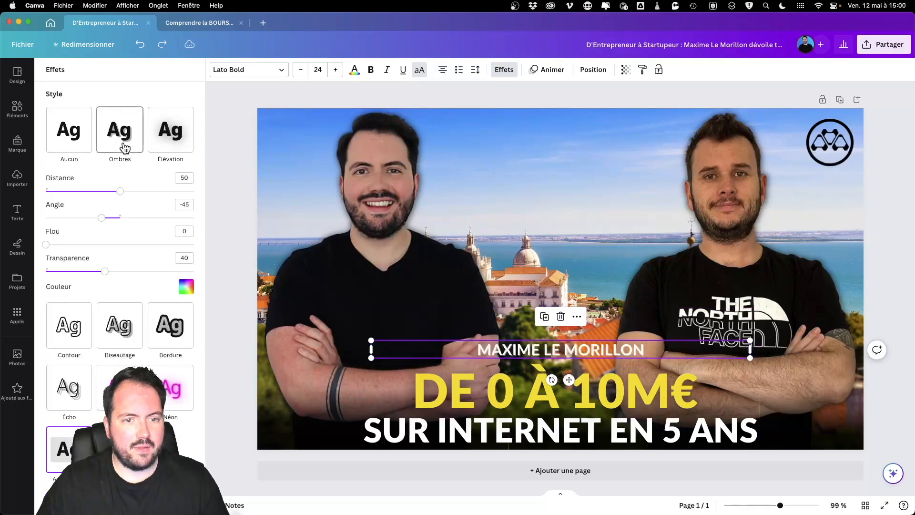
key(super+z)
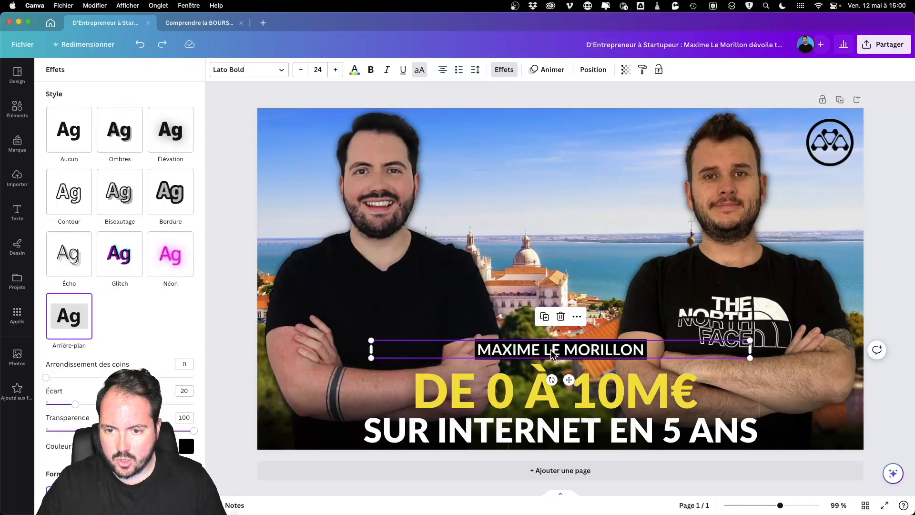
click(175, 139)
drag(130, 192, 193, 191)
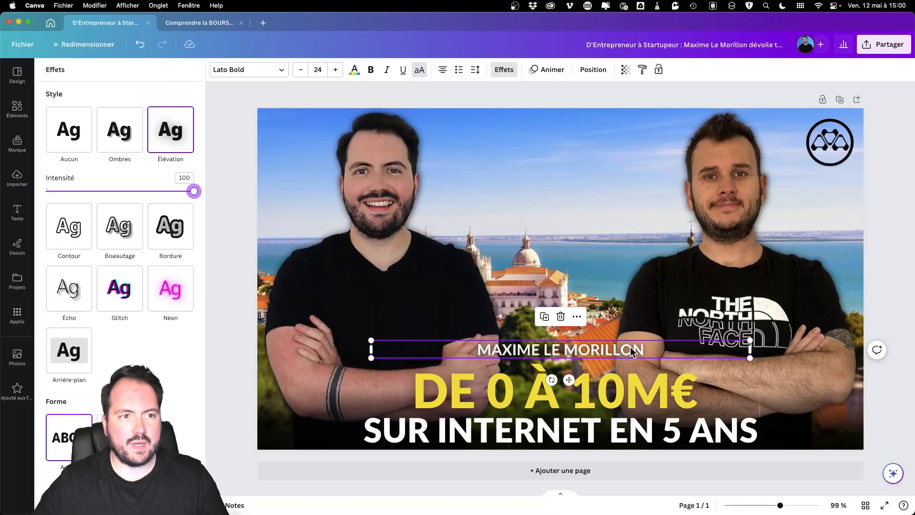
click(141, 45)
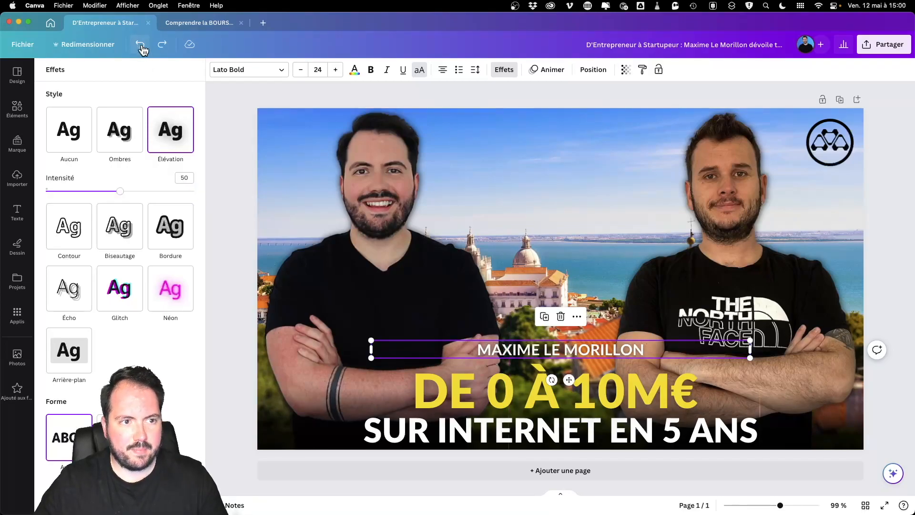
key(super+z)
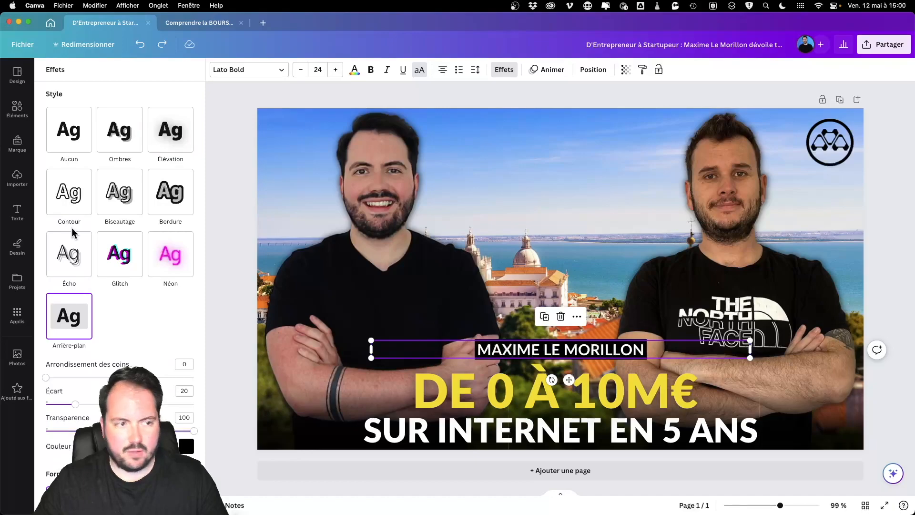
click(70, 193)
key(super+z)
click(135, 204)
key(super+z)
click(173, 194)
key(super+z)
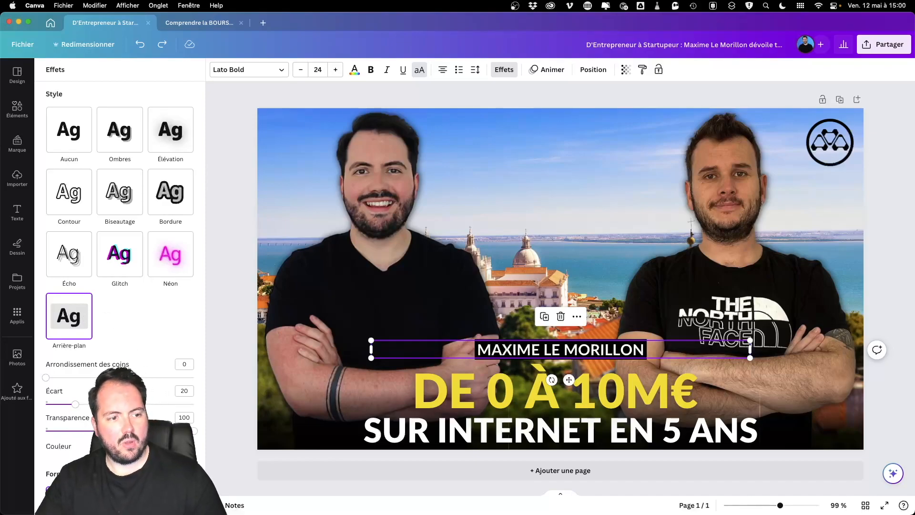
scroll(119, 238, down, 2)
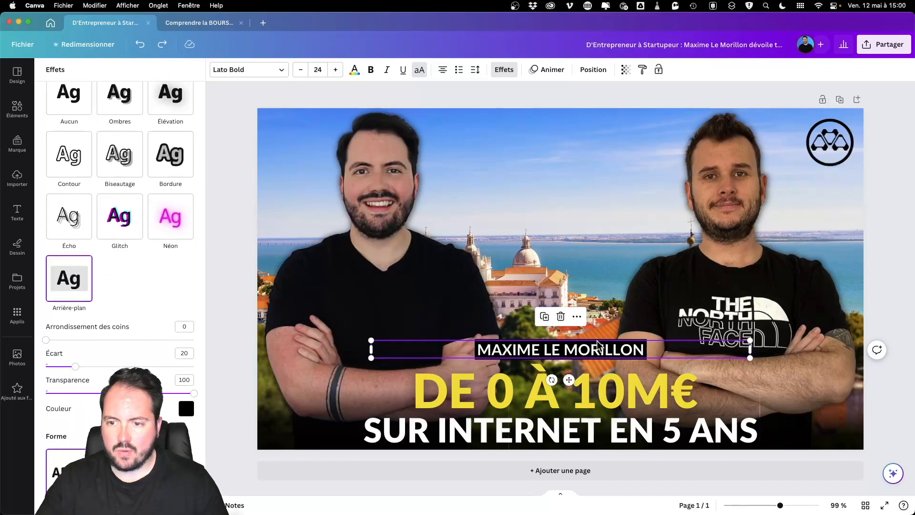
Step: Inspect the 'DE 0 À 10M€' headline's text effect and the subtitle, then select the background photo
click(593, 383)
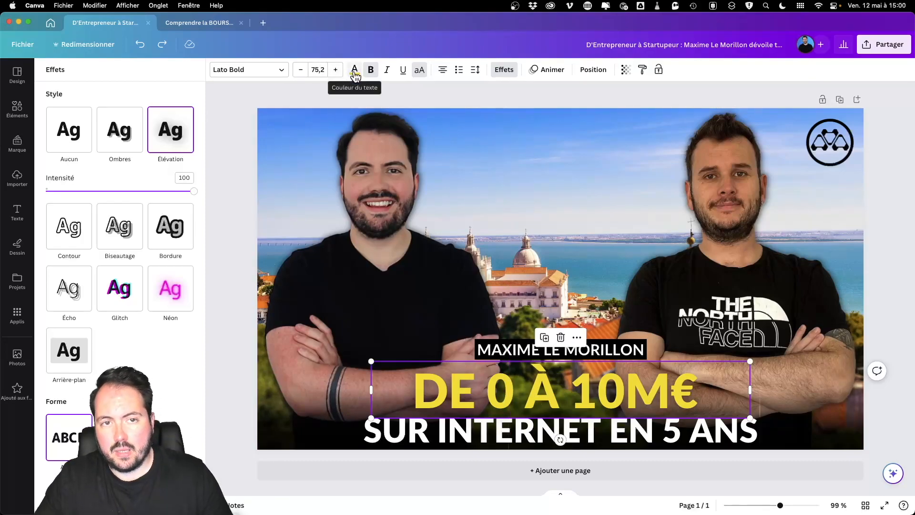
click(512, 74)
click(512, 76)
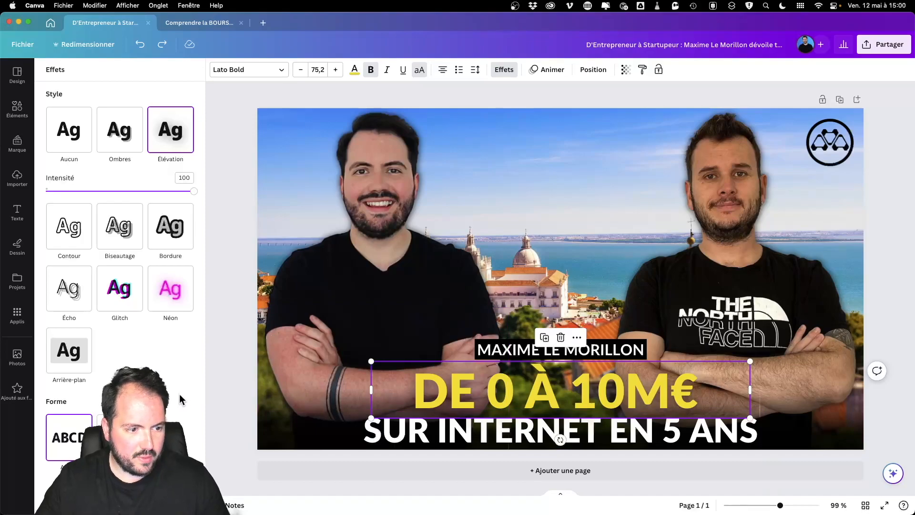
click(479, 430)
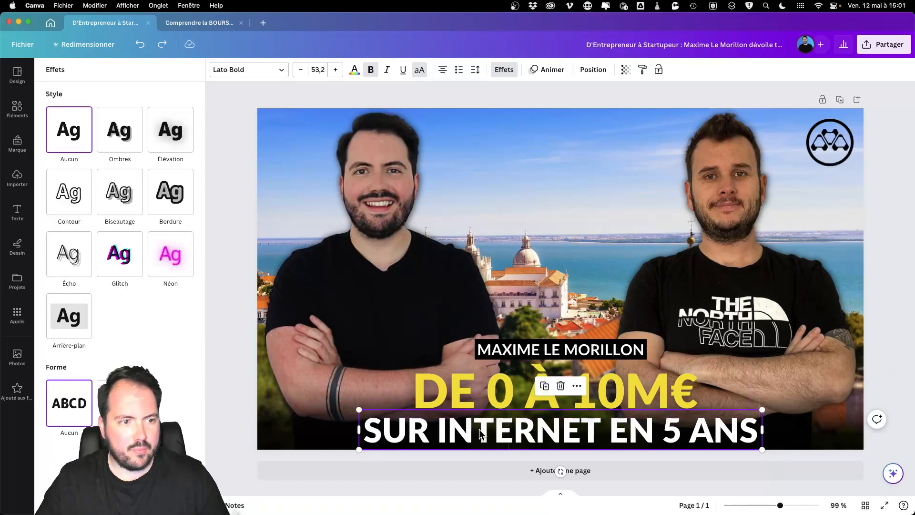
click(483, 377)
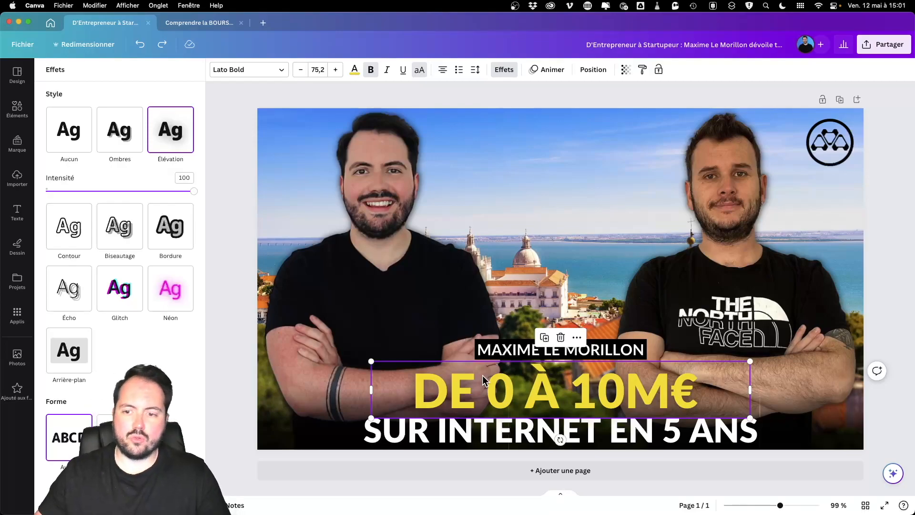
click(524, 214)
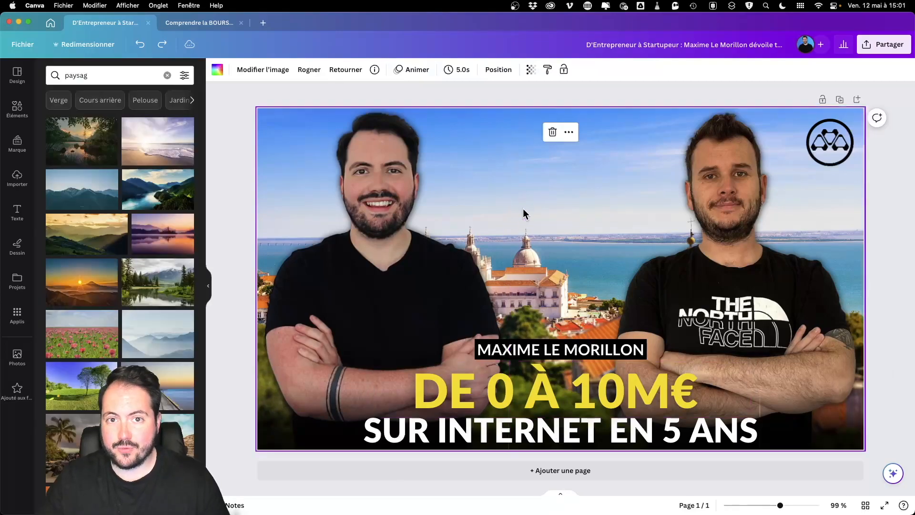
click(499, 381)
key(super+d)
drag(500, 381, 514, 229)
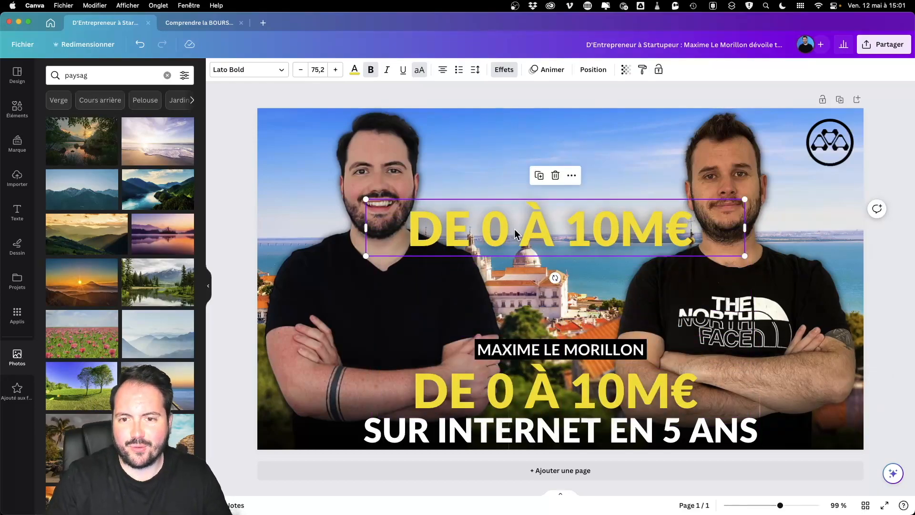
key(Delete)
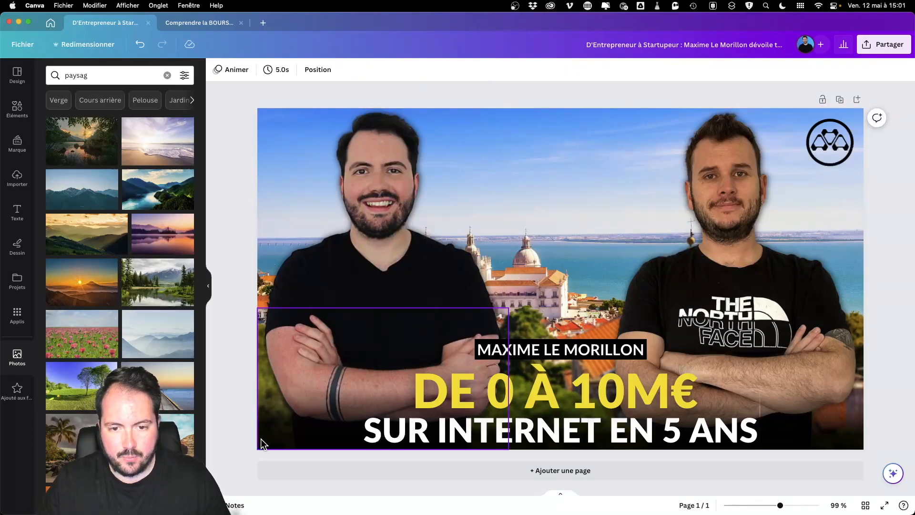
mouse_move(261, 439)
mouse_down()
mouse_move(342, 321)
mouse_move(482, 204)
mouse_move(262, 440)
mouse_up()
click(229, 287)
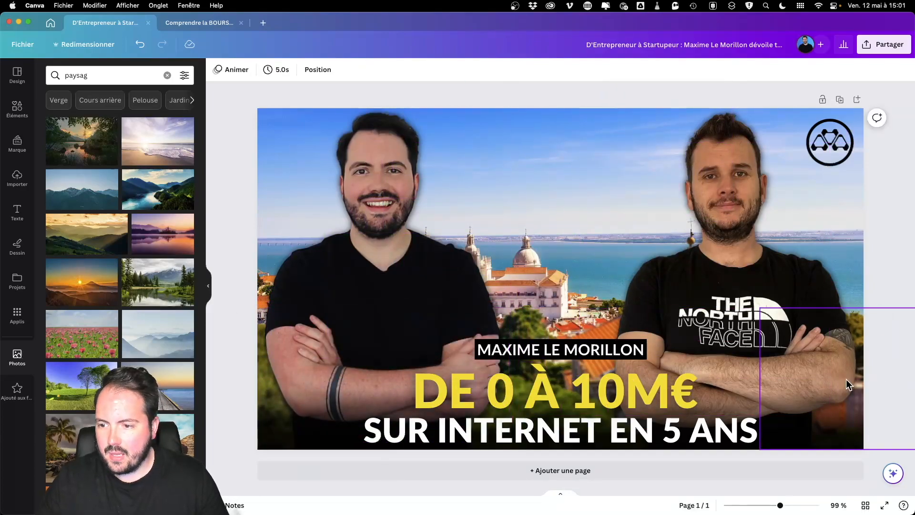
drag(785, 445, 784, 439)
click(676, 94)
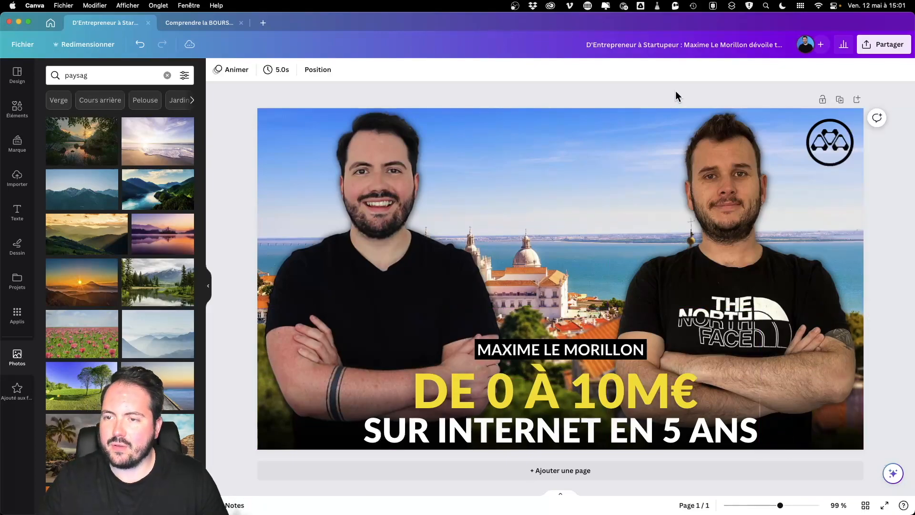
click(742, 257)
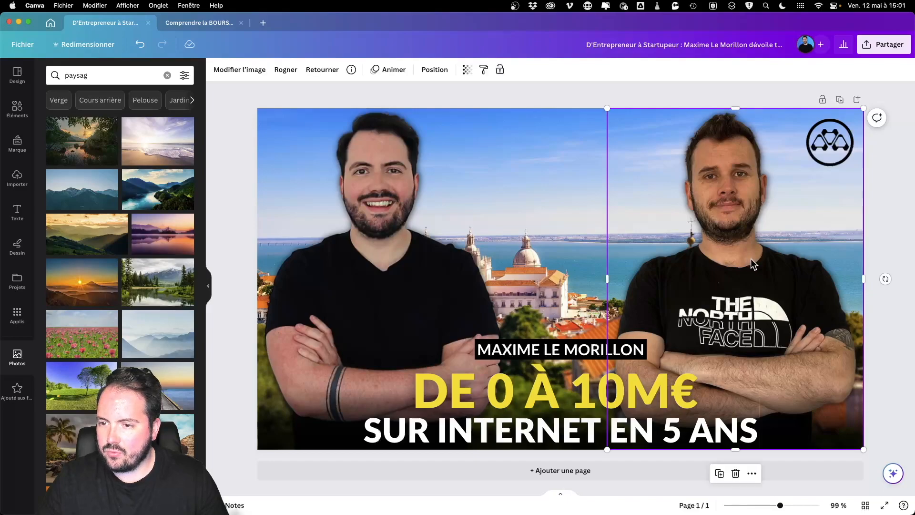
right_click(749, 293)
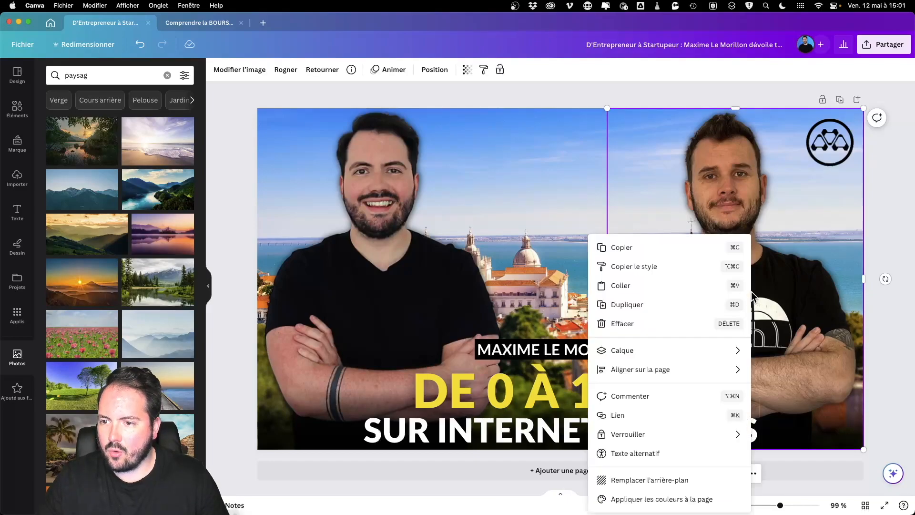
mouse_move(712, 373)
mouse_move(714, 353)
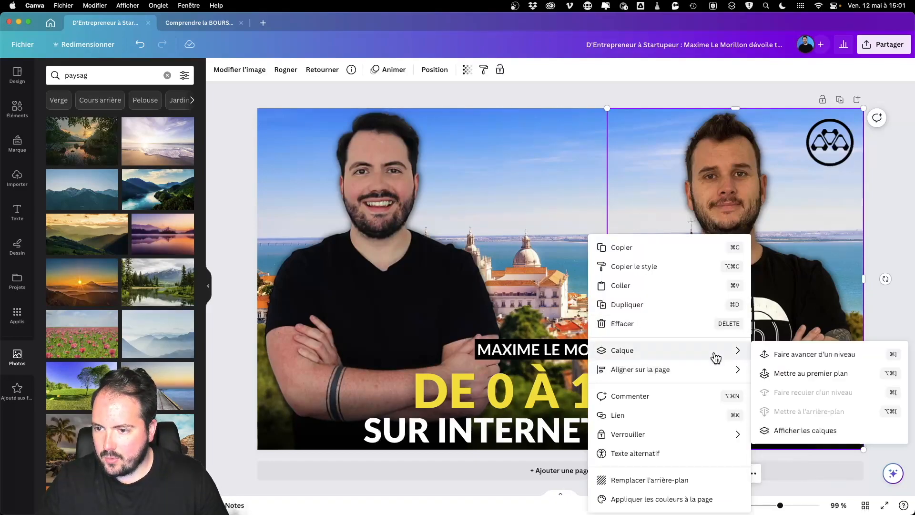
click(785, 356)
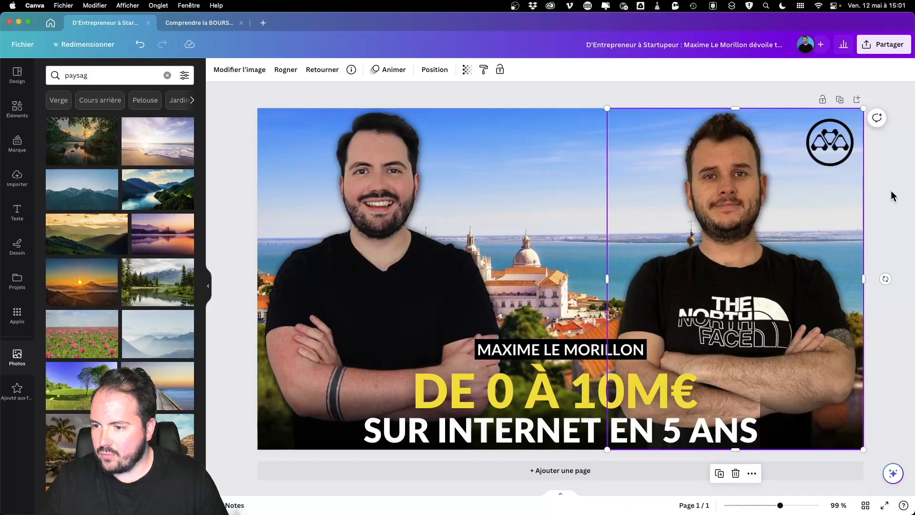
key(super+z)
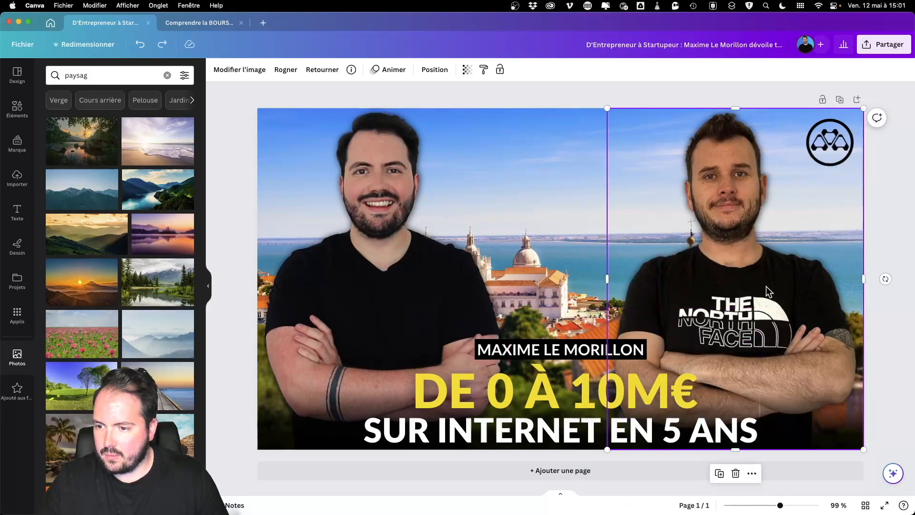
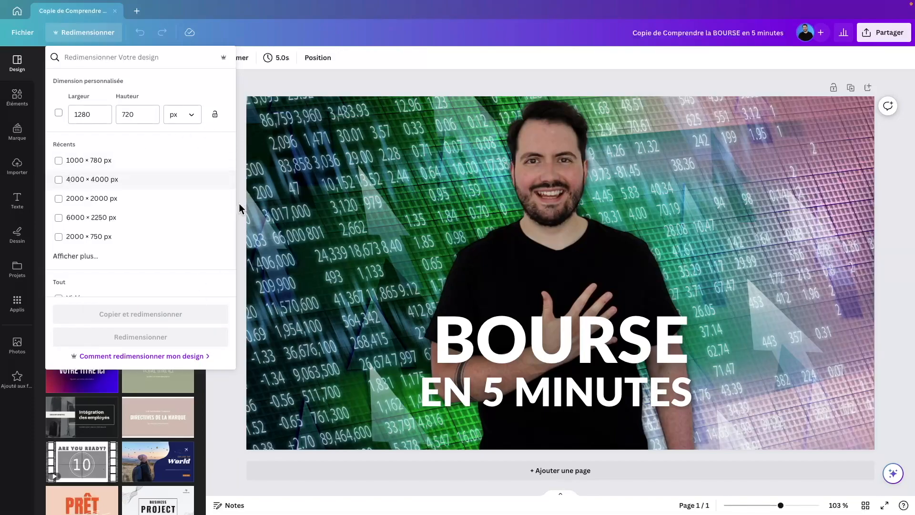
Step: Rename the copied design from its title bar to 'Miniature YouTube'
click(403, 88)
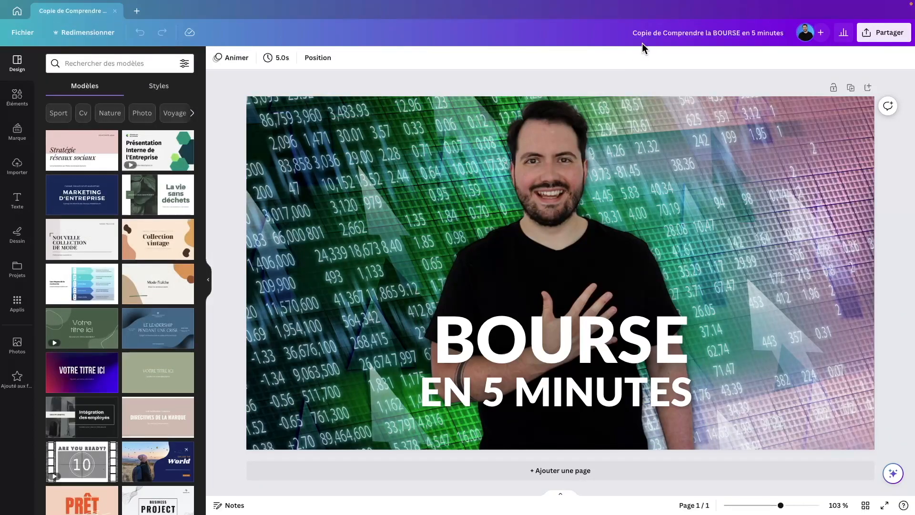
click(649, 29)
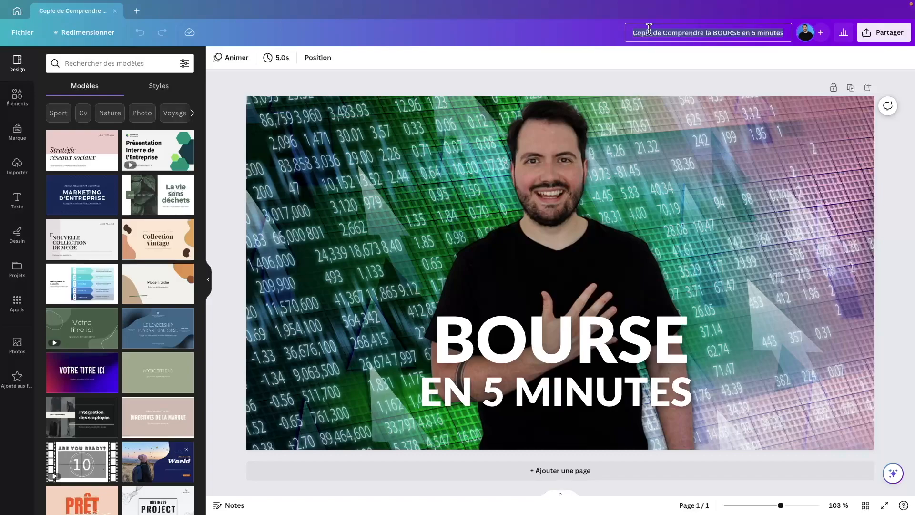
text(Miniature)
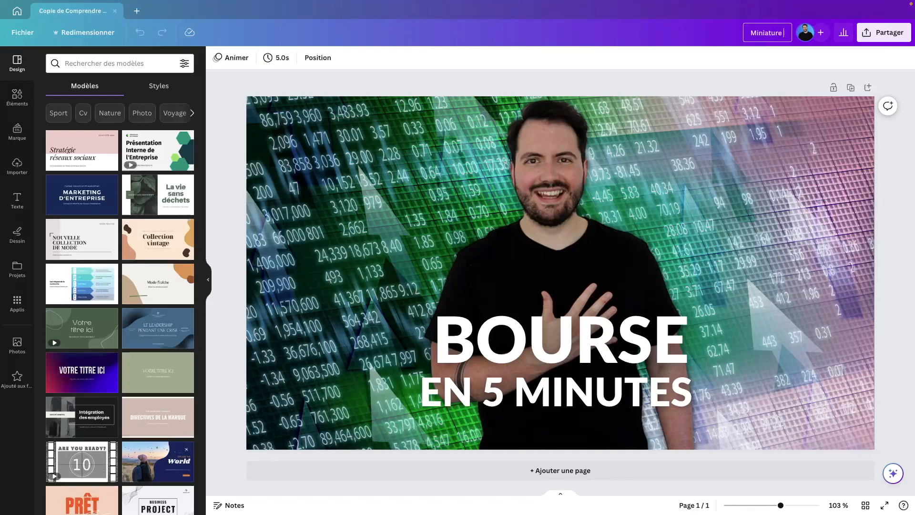
text( YouTube)
key(Return)
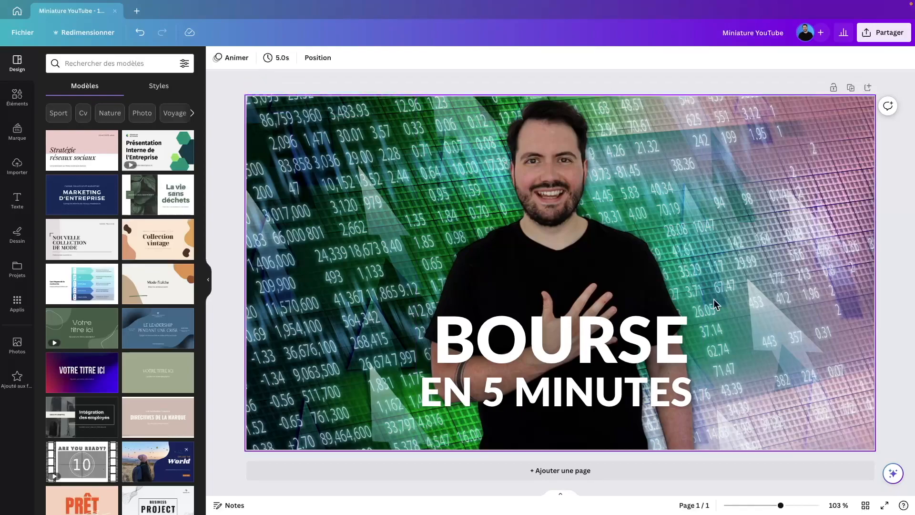
Step: Delete the man cut-out and both BOURSE title lines from the page
double_click(543, 351)
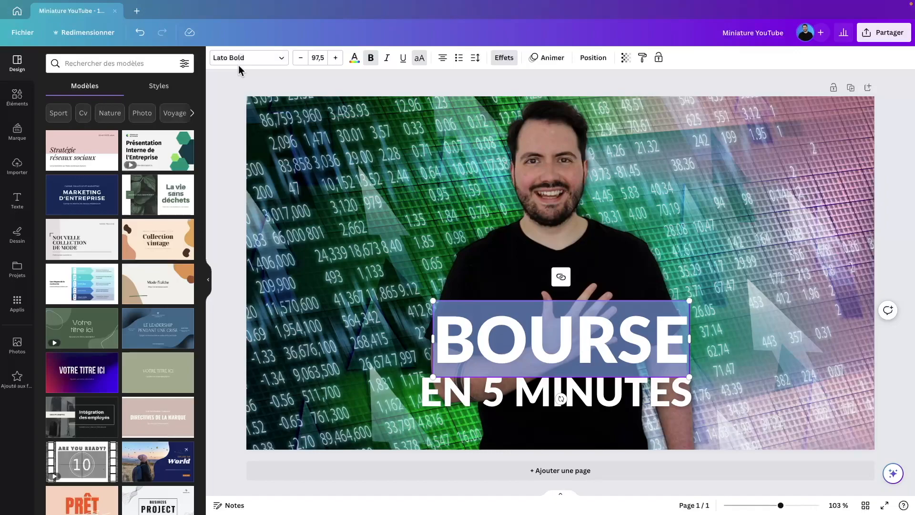
click(267, 82)
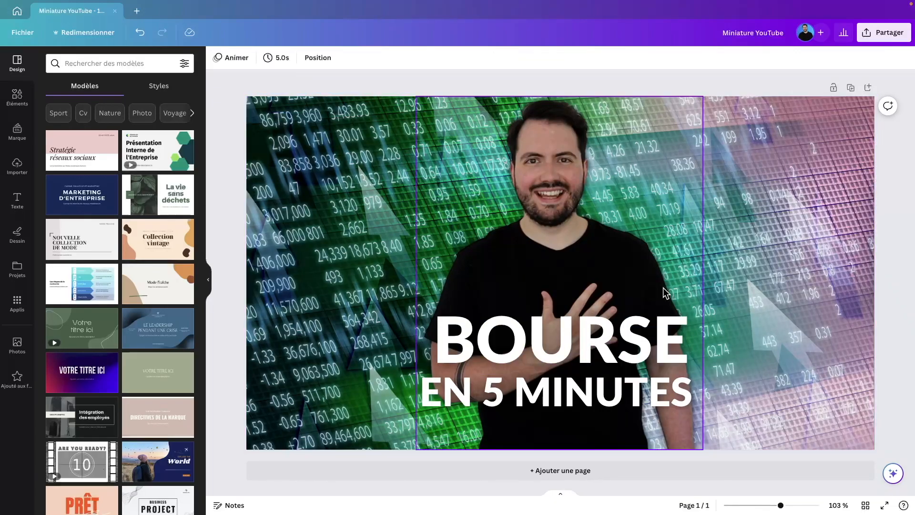
click(466, 175)
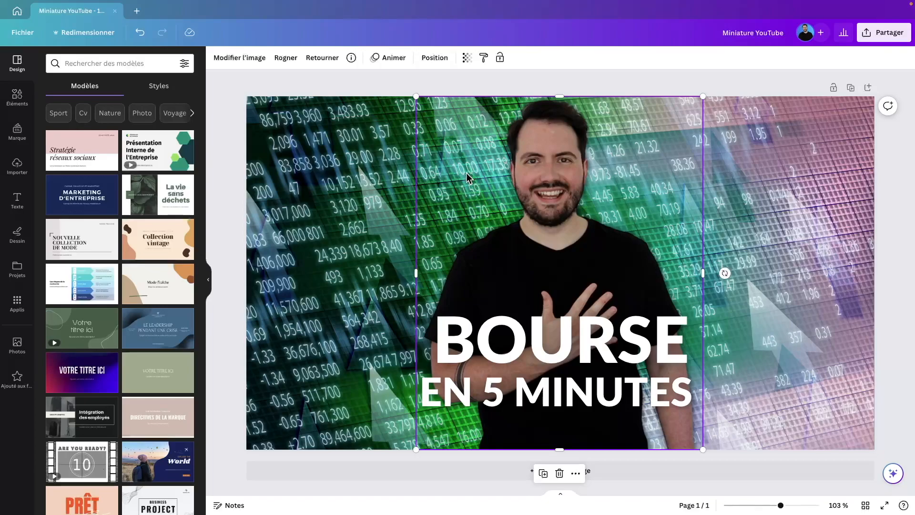
key(ctrl+a)
key(Delete)
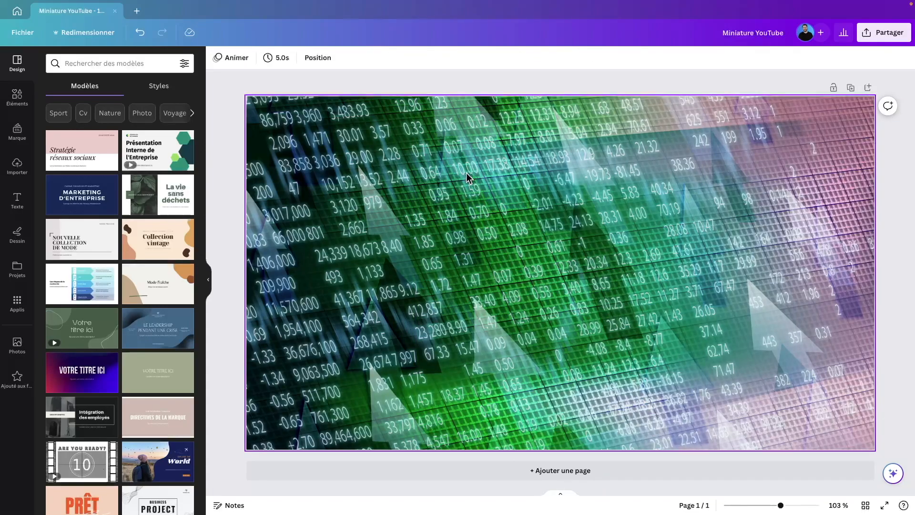
Step: Delete the background image, leaving a blank white page
key(ctrl+a)
key(Delete)
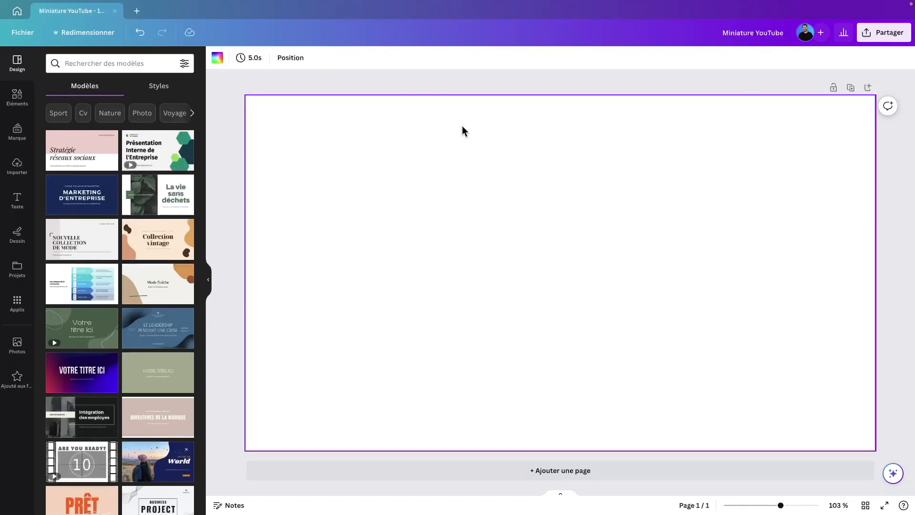
click(451, 87)
click(466, 195)
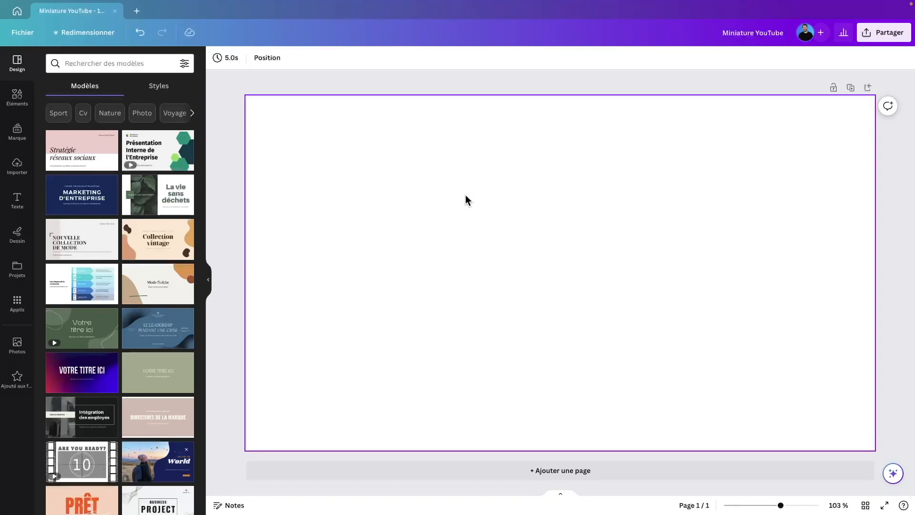
click(230, 123)
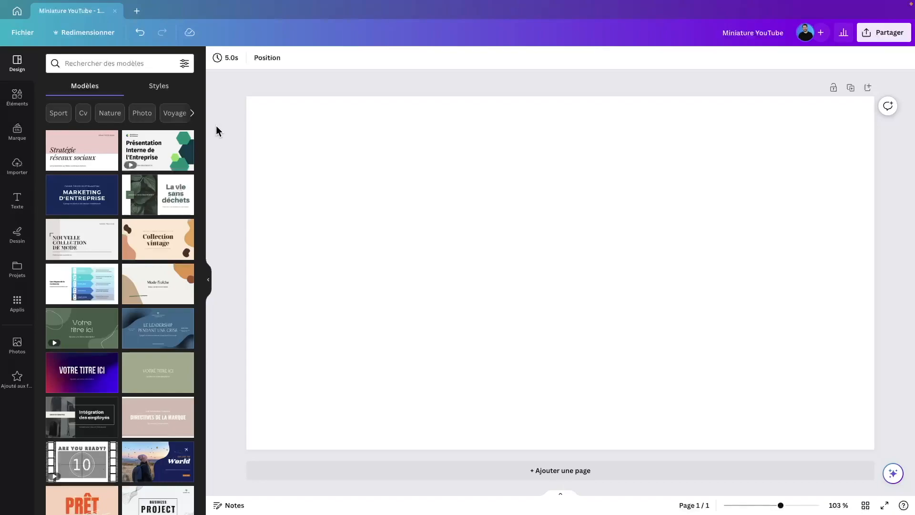
Step: Search stock photos for 'trading' and place the blue candlestick photo on the page
click(18, 347)
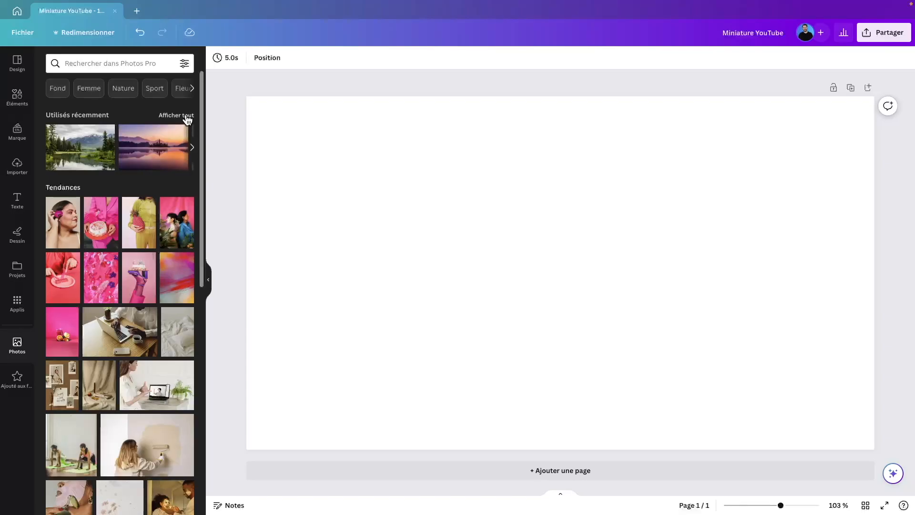
click(185, 116)
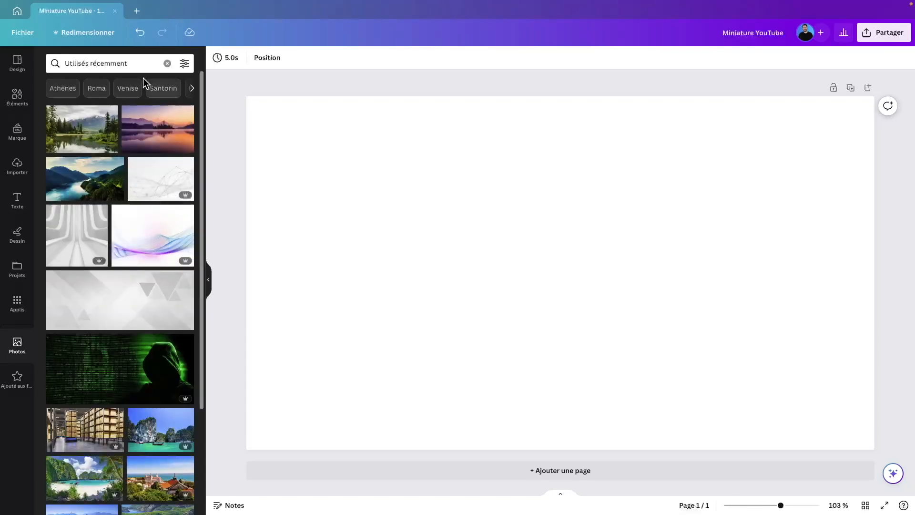
click(138, 63)
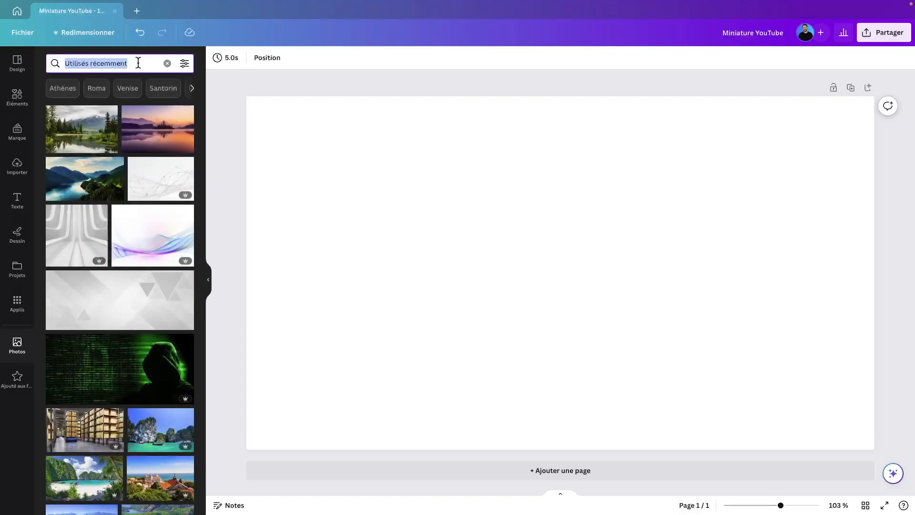
text(trading)
key(Return)
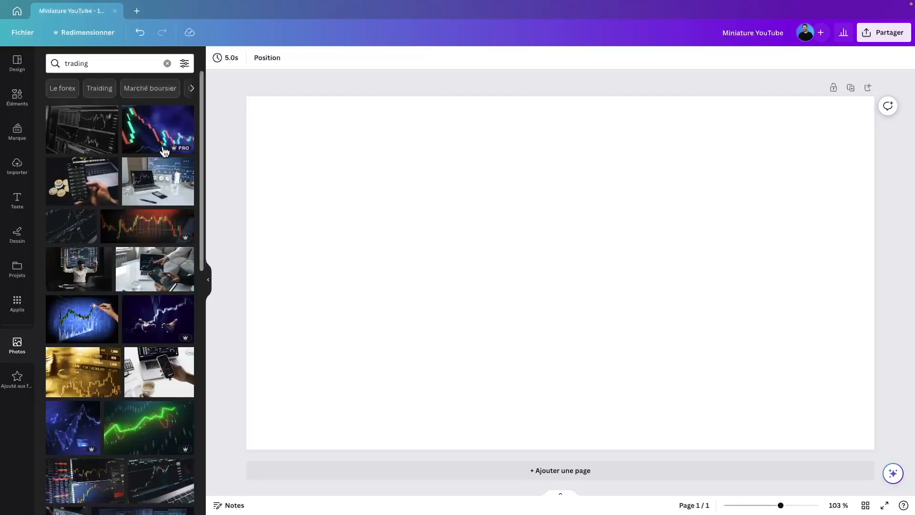
drag(159, 137, 256, 167)
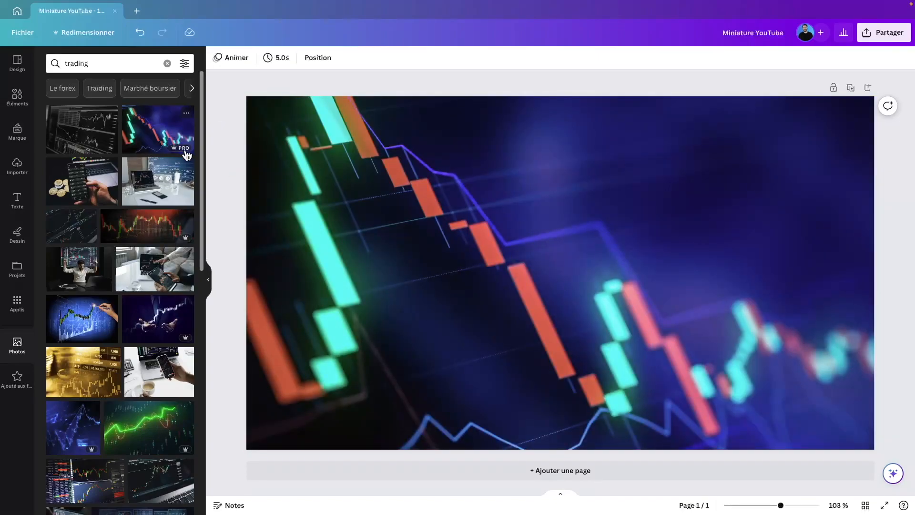
Step: Filter the results to Pro photos and replace the background with the glowing green chart photo
click(184, 64)
click(143, 254)
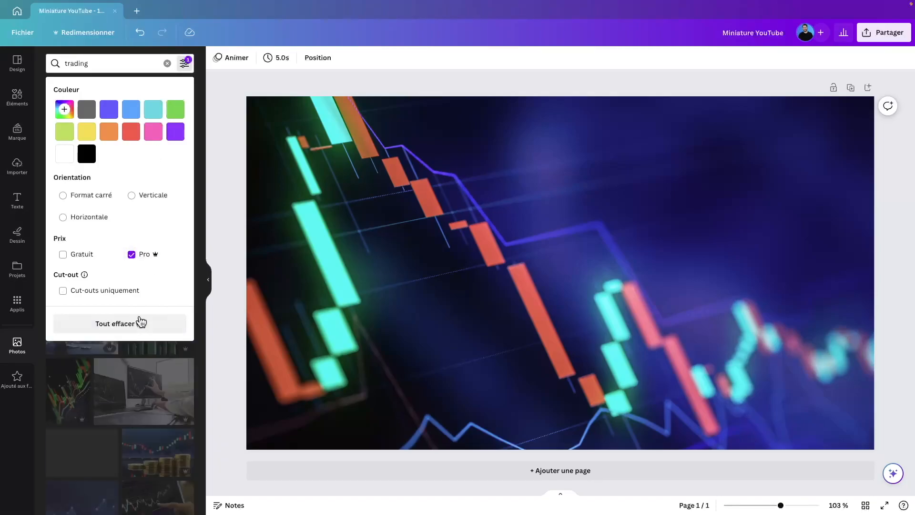
click(198, 264)
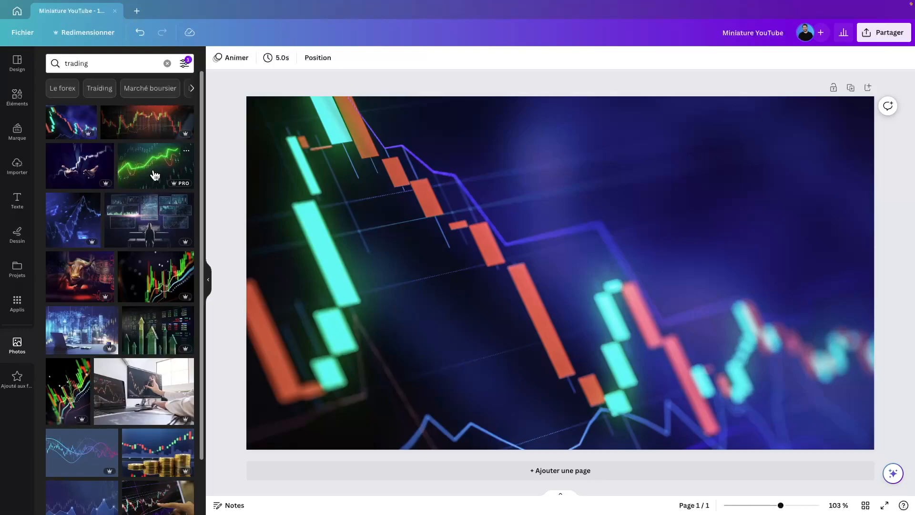
drag(155, 175, 274, 178)
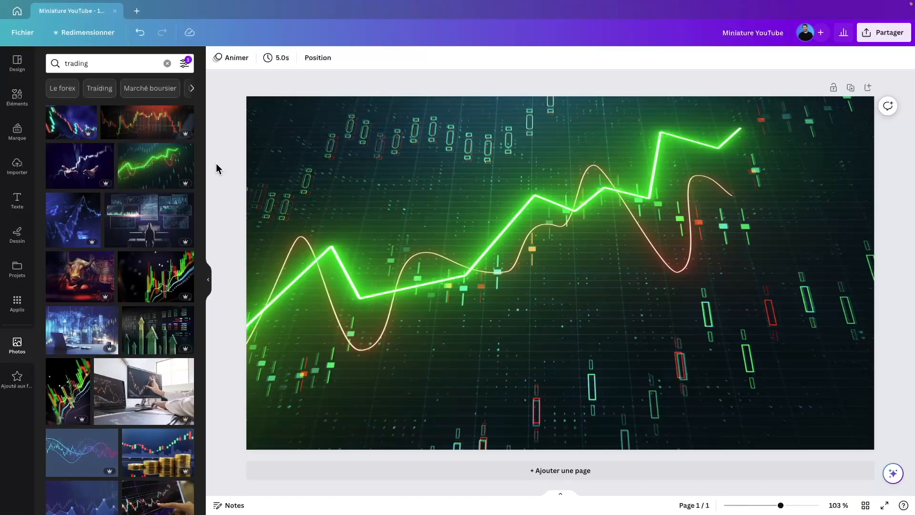
click(25, 205)
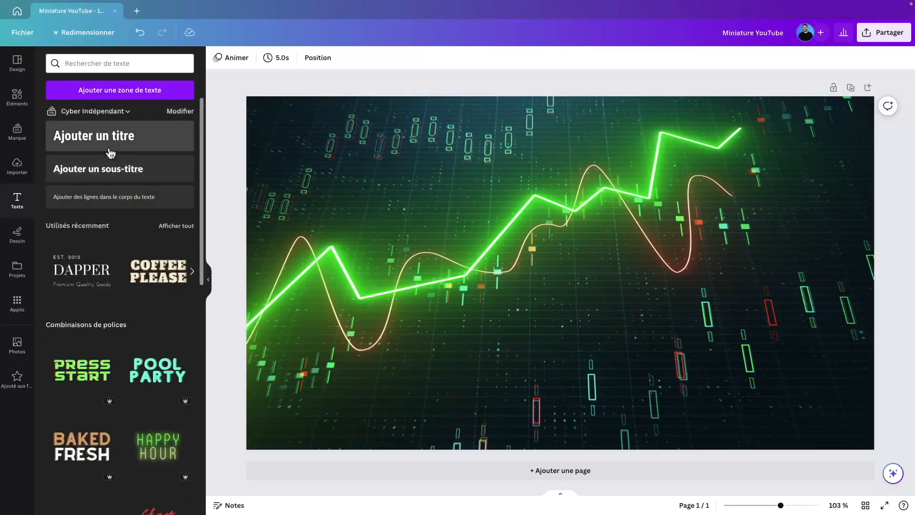
Step: Add a title text box reading 'BOURSE FACILE'
click(124, 143)
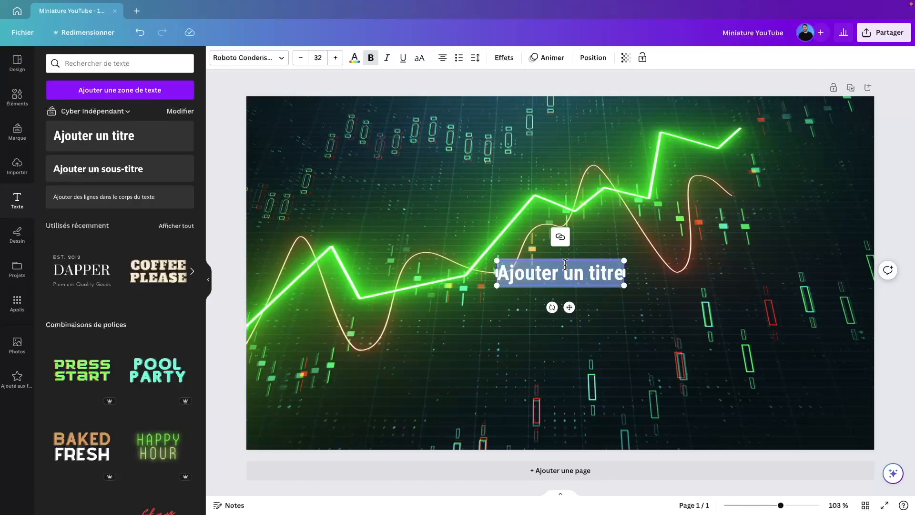
text(bourse)
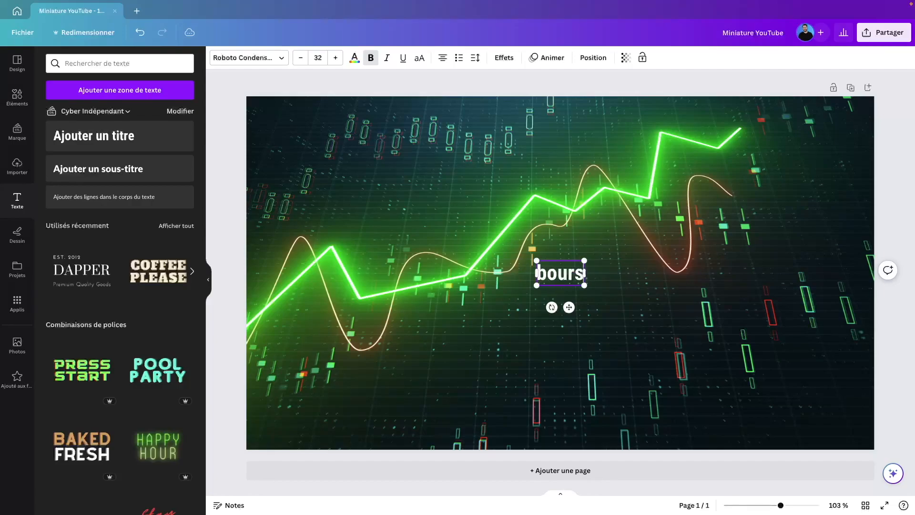
key(BackSpace)
key(BackSpace)
key(BackSpace)
key(BackSpace)
key(BackSpace)
key(BackSpace)
text(BOURS)
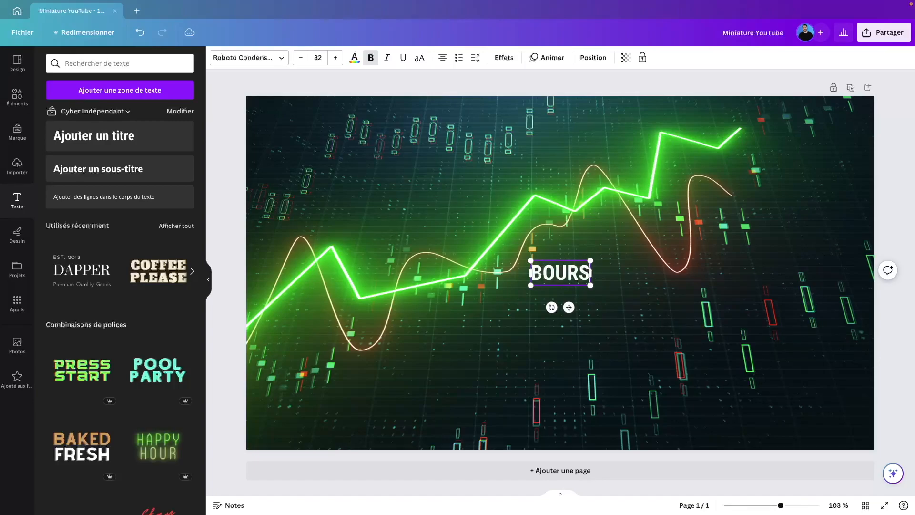
text(E FACILE)
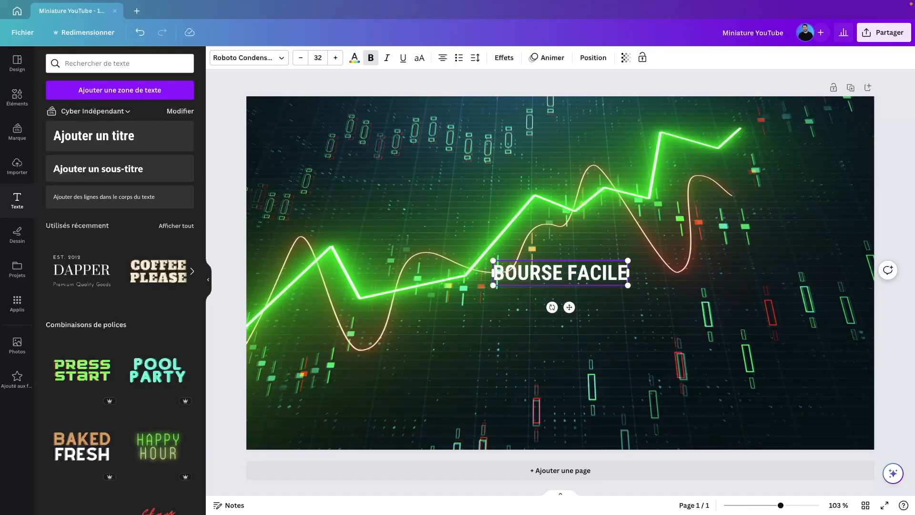
Step: Set the title font to Lato Bold and enlarge the text box
click(470, 76)
click(569, 271)
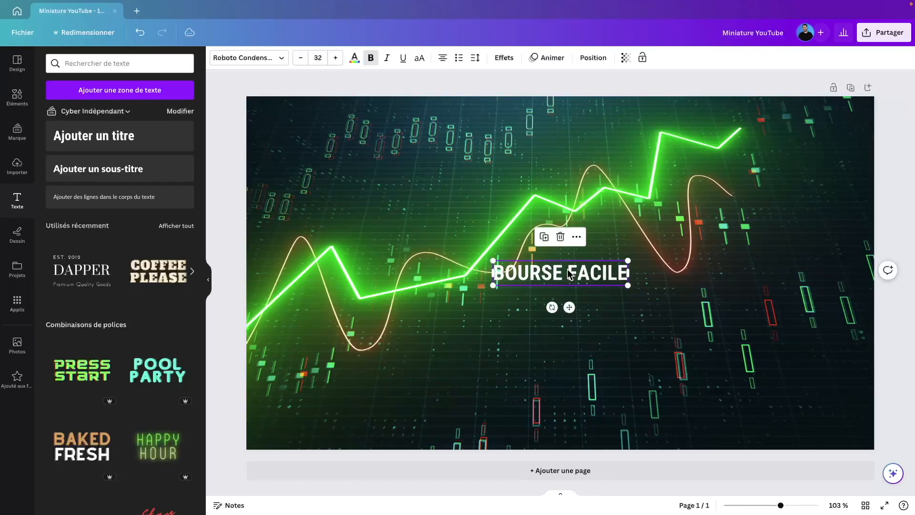
click(282, 58)
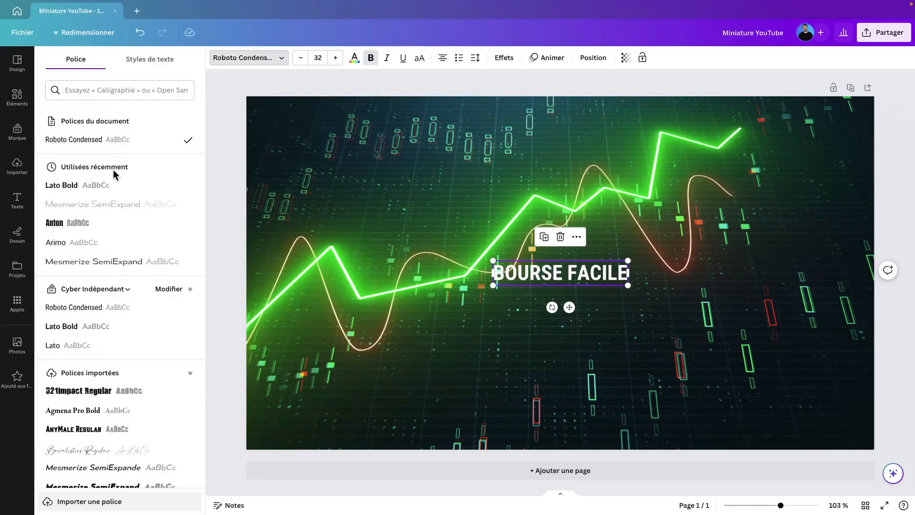
click(113, 186)
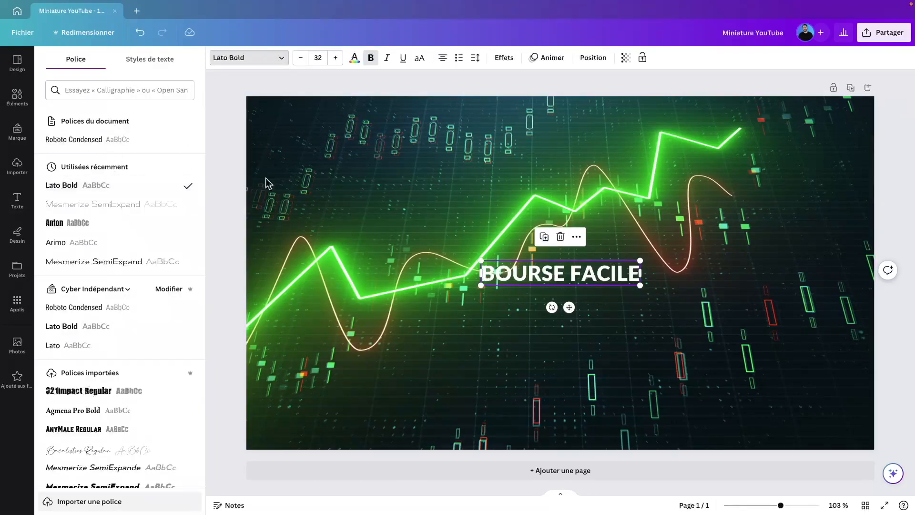
click(423, 95)
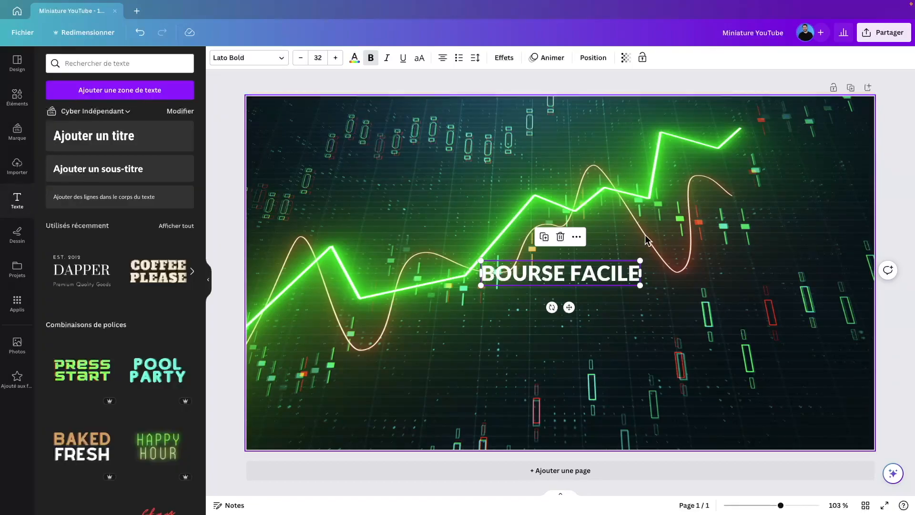
drag(640, 285, 772, 337)
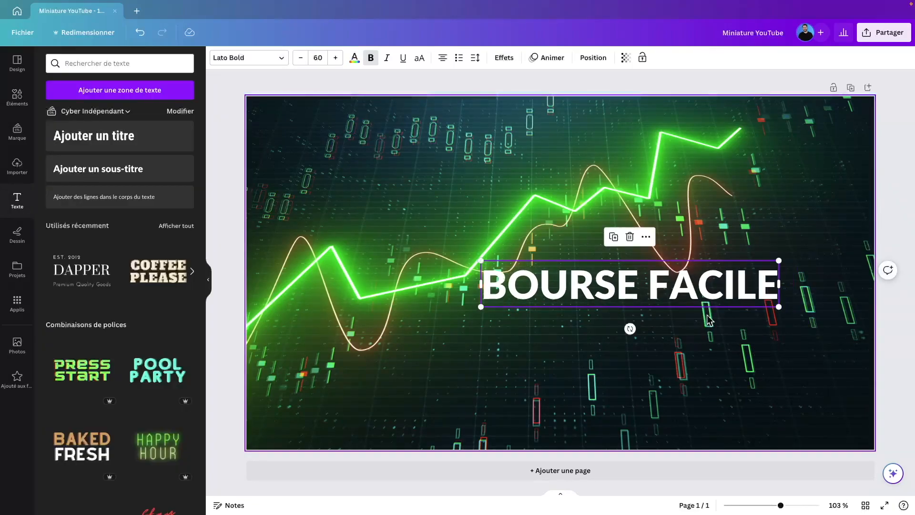
Step: Replace FACILE with 'EN 5 MINUTES' and break the title onto two lines before 5
double_click(645, 291)
double_click(652, 286)
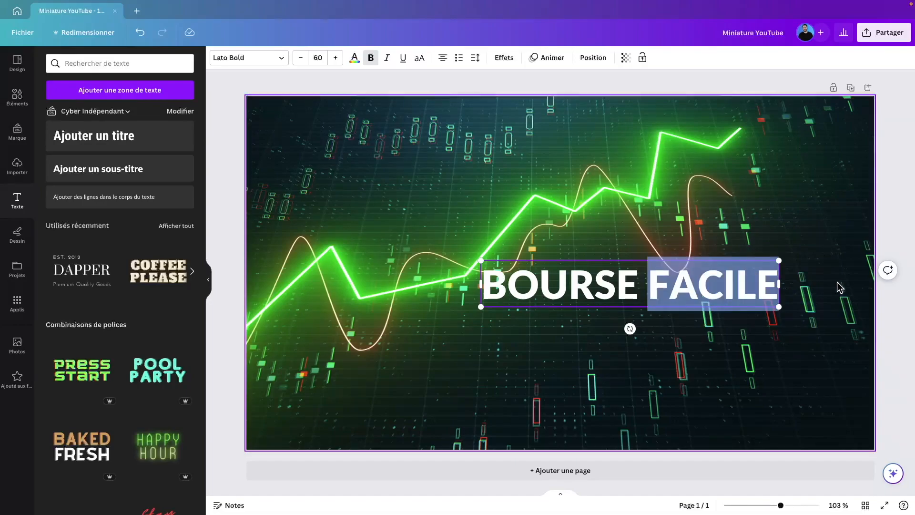
text(EN 5)
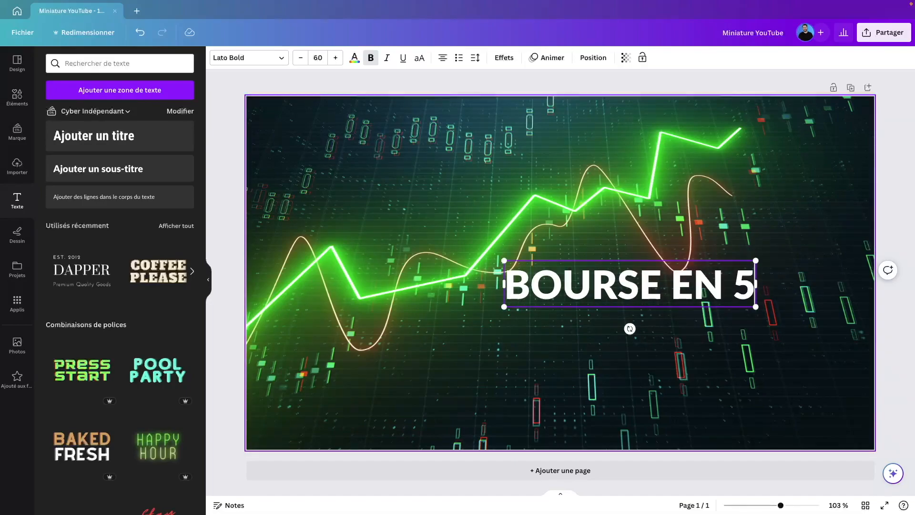
text( MINUTES)
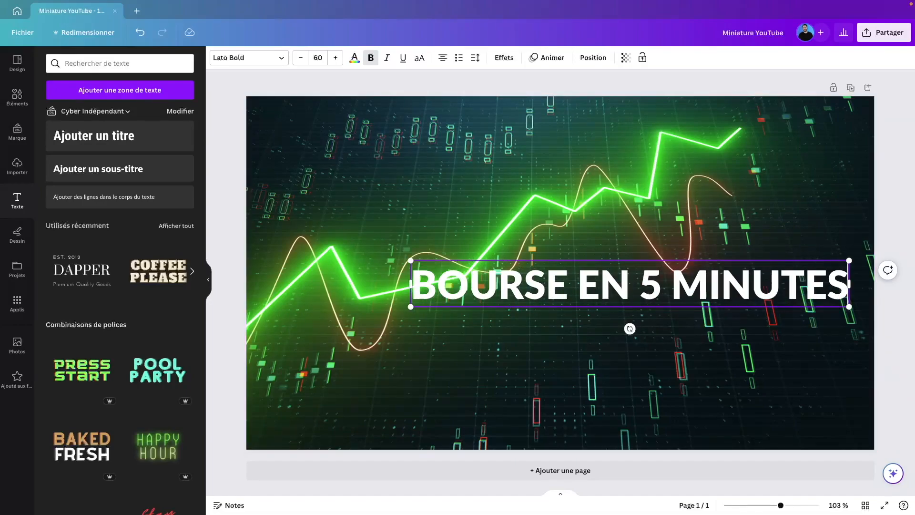
click(786, 199)
click(536, 296)
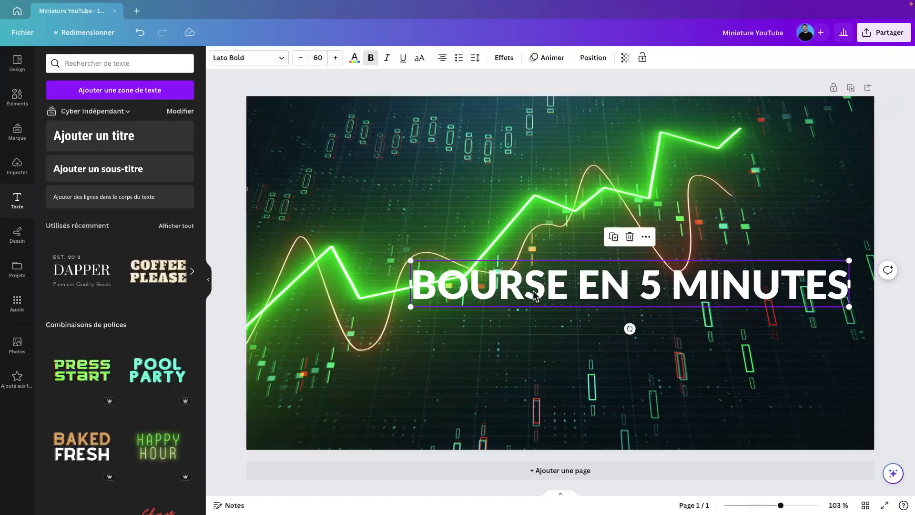
double_click(603, 286)
click(638, 286)
key(Return)
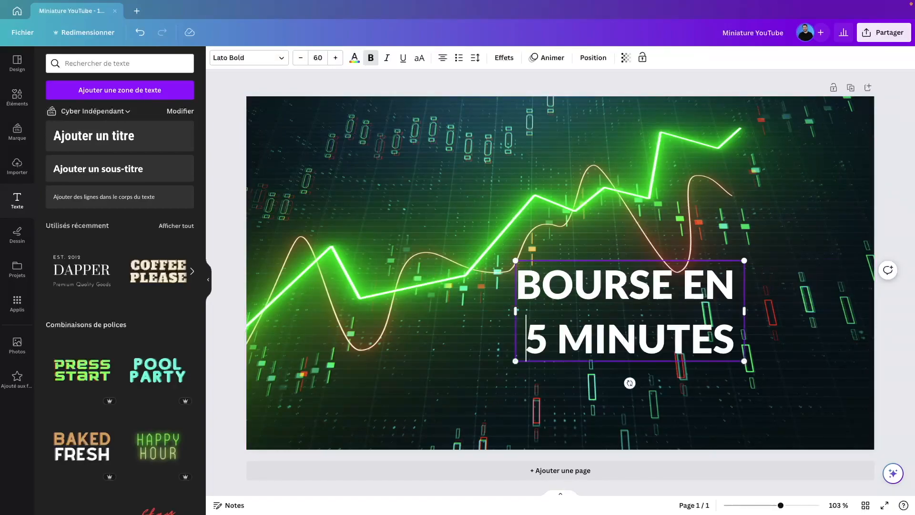
click(672, 218)
Step: Move the two-line title to the chart's upper right
click(632, 293)
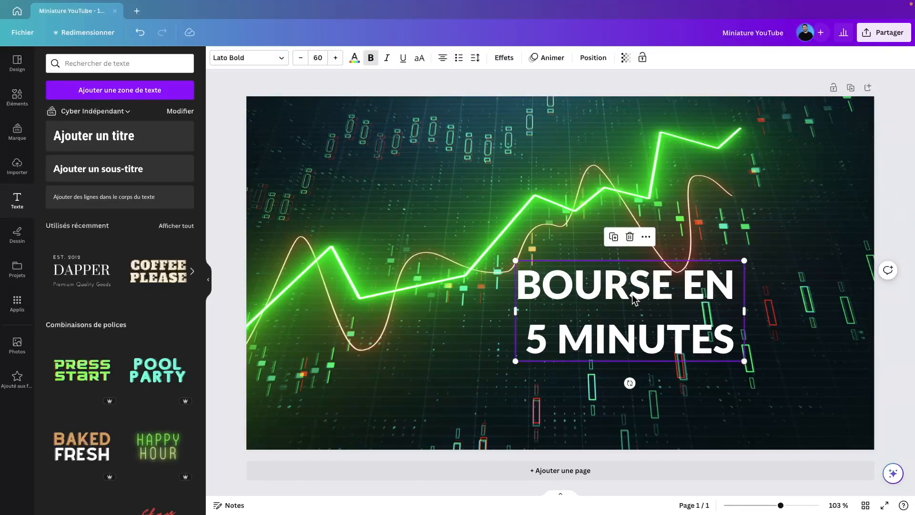
click(816, 261)
drag(665, 279, 740, 177)
click(595, 82)
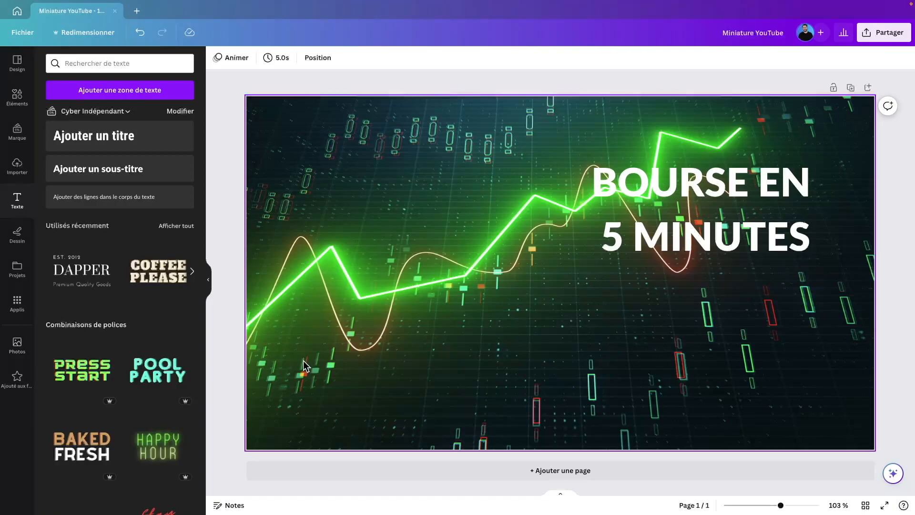
Step: Clear the 'trading' photo search and show the Importer uploads list
click(6, 352)
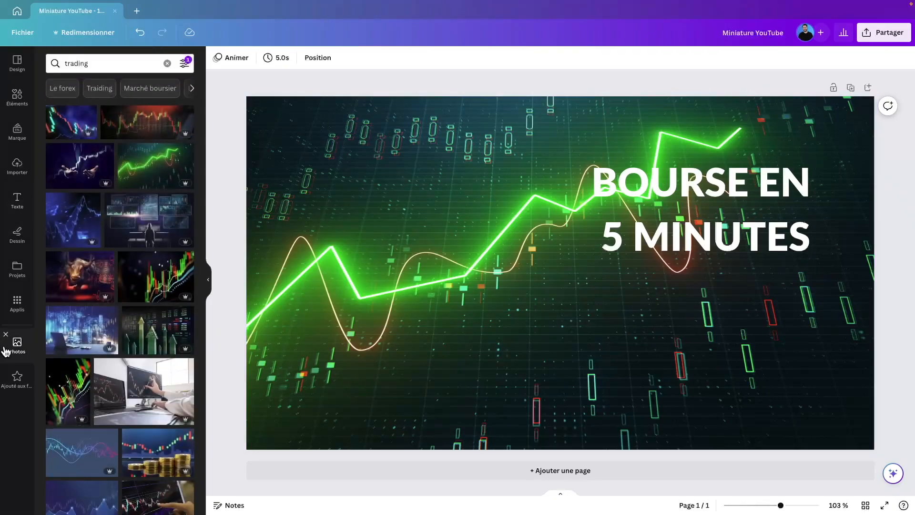
click(168, 64)
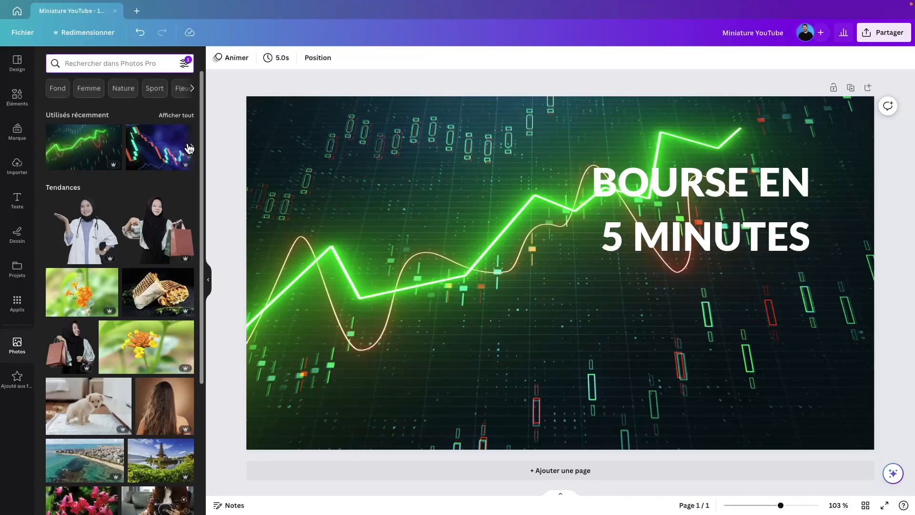
click(16, 104)
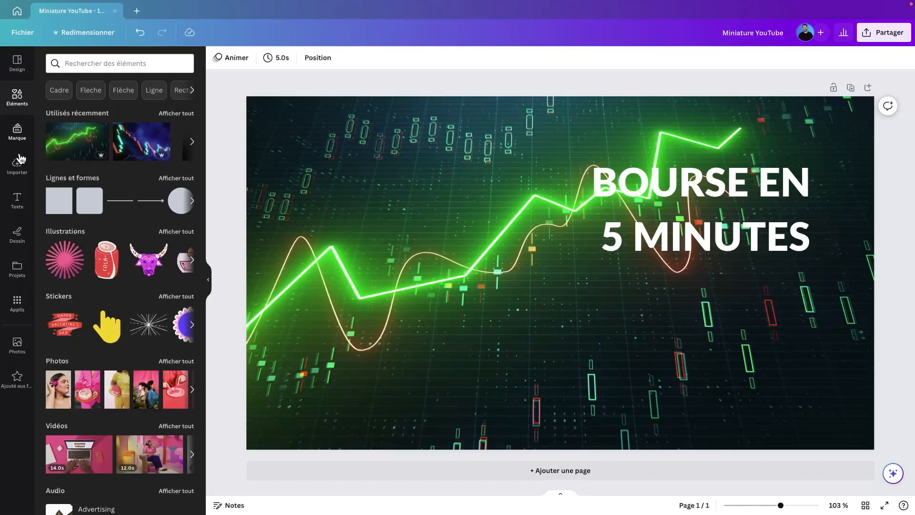
click(20, 175)
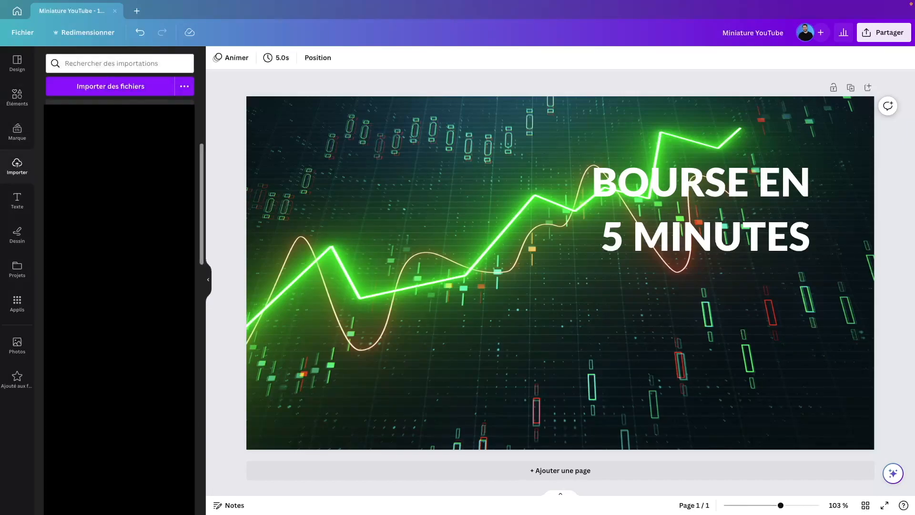
Step: Drag the uploaded smiling-man photo onto the thumbnail and shift it up and left
scroll(119, 305, down, 2)
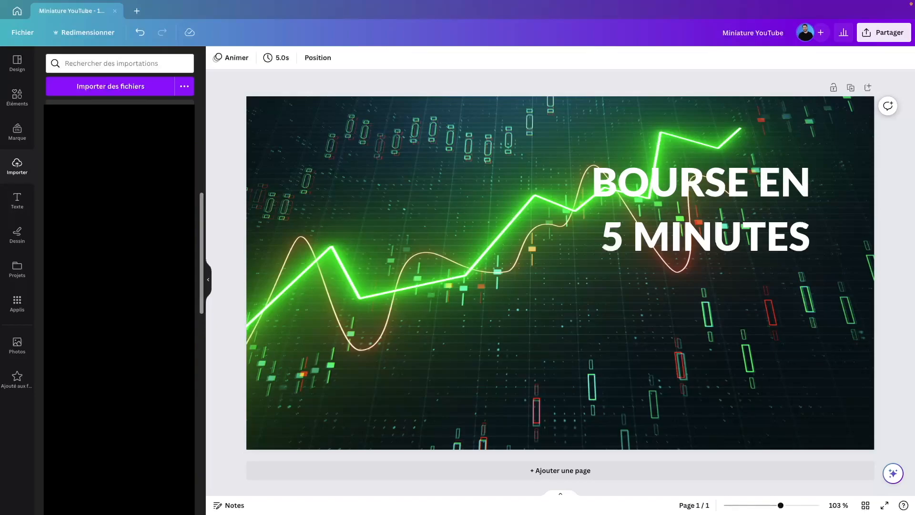
scroll(120, 305, down, 2)
drag(120, 305, 428, 206)
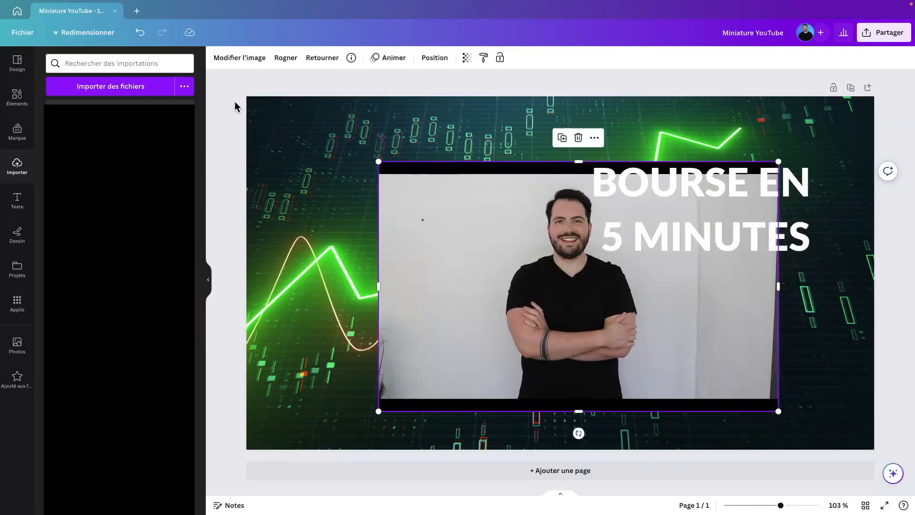
click(301, 109)
click(547, 259)
drag(547, 260, 429, 232)
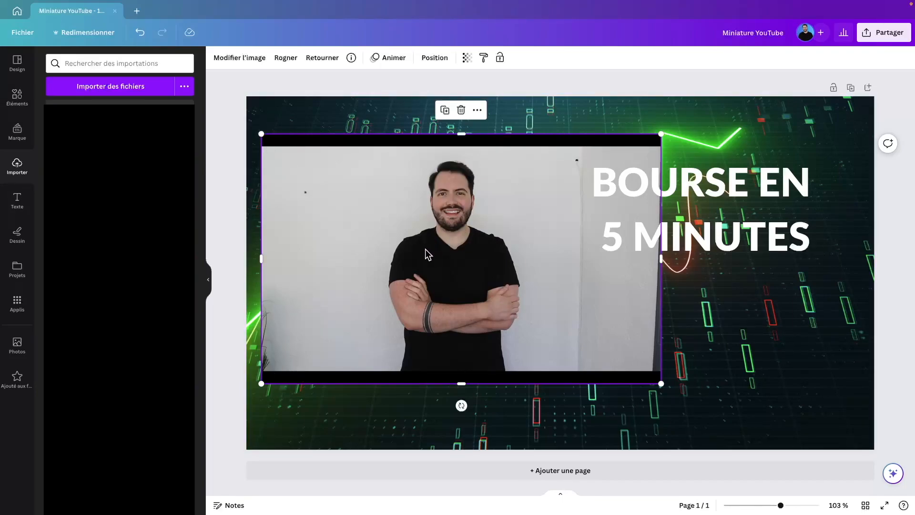
Step: Nudge the title further up-right and crop both sides of the man's photo inward
click(732, 187)
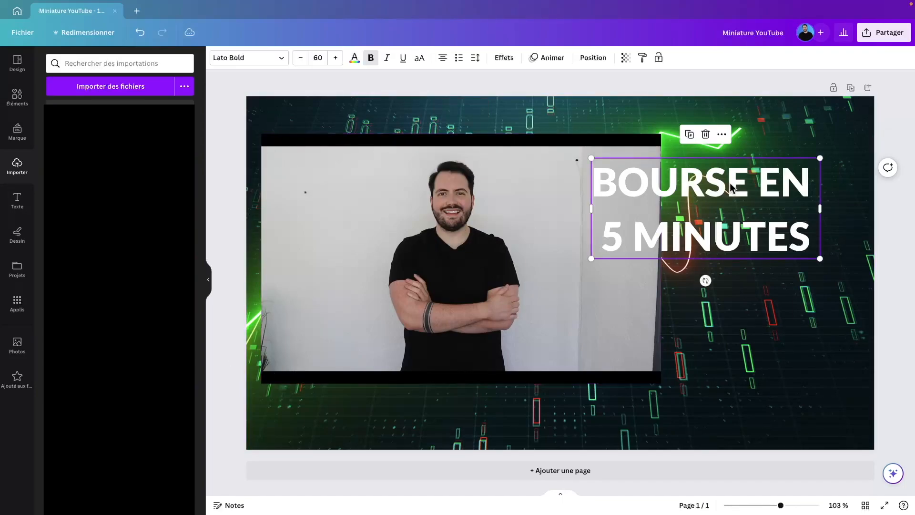
drag(732, 187, 772, 151)
click(559, 288)
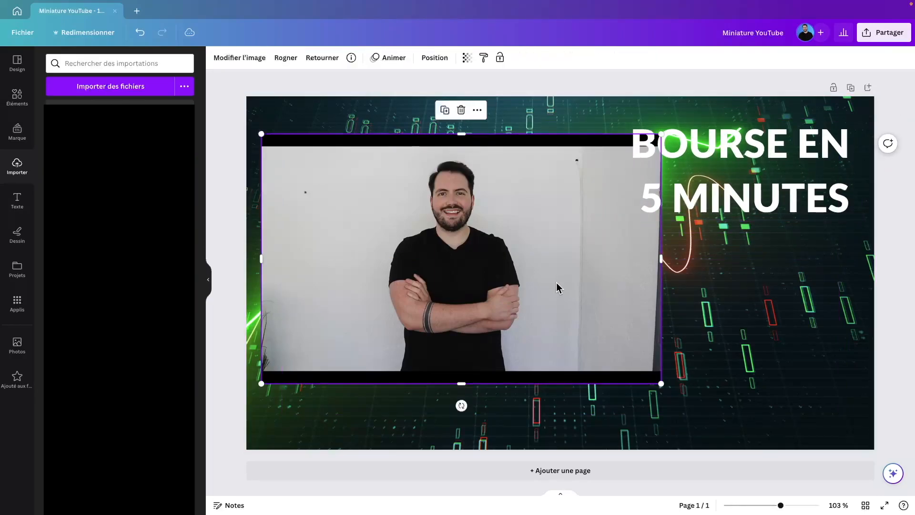
mouse_move(514, 246)
mouse_down()
mouse_move(511, 272)
mouse_move(504, 250)
mouse_up()
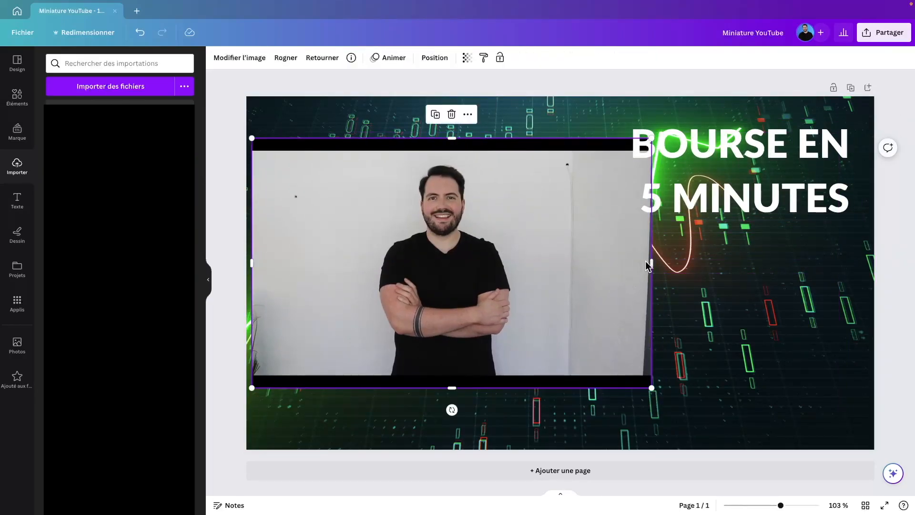
drag(651, 261, 514, 263)
drag(252, 263, 378, 260)
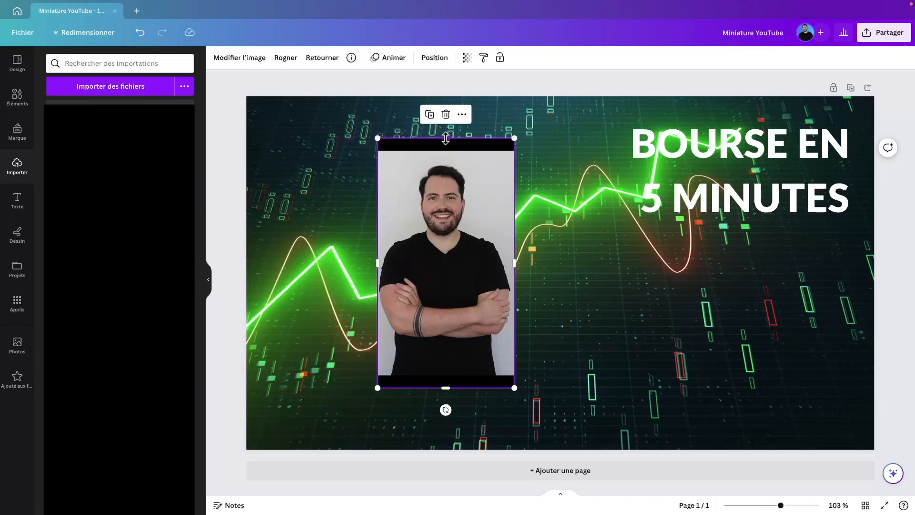
Step: Trim the photo's top and bottom black bars and enlarge it to full thumbnail height
drag(446, 138, 446, 158)
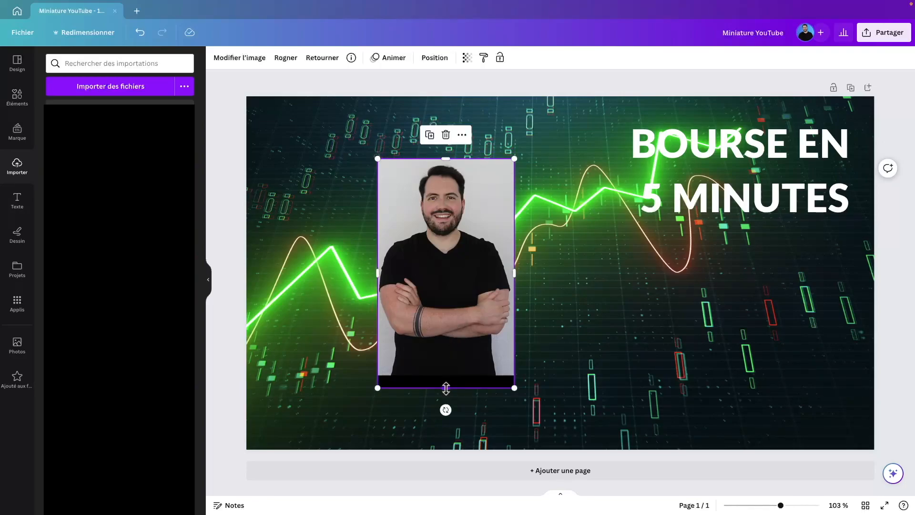
drag(446, 388, 446, 371)
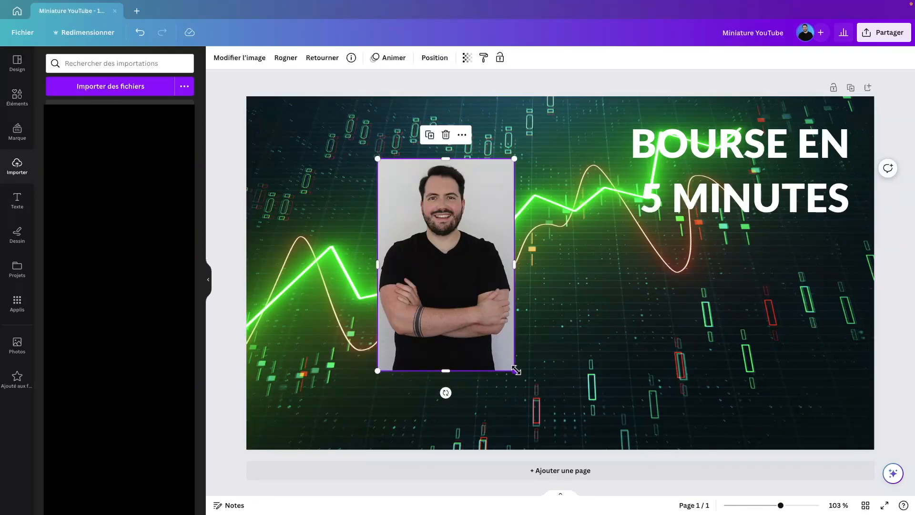
drag(516, 370, 566, 449)
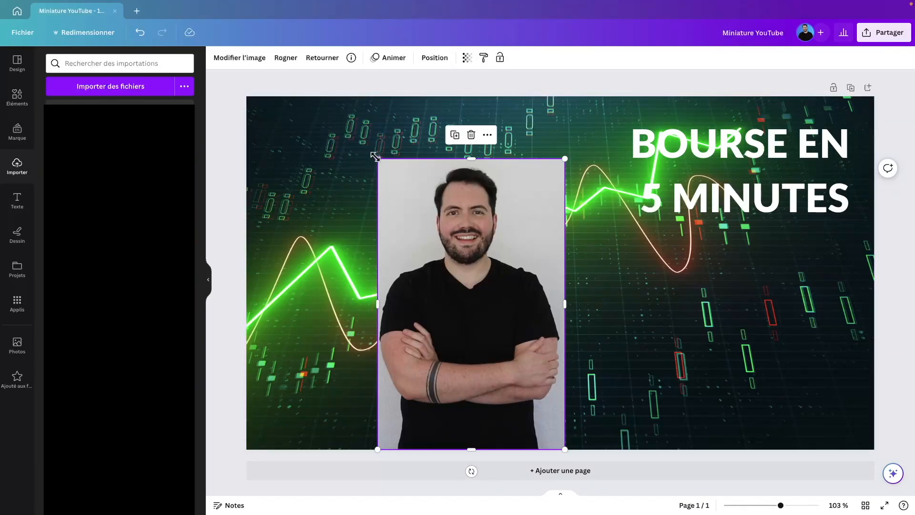
drag(375, 156, 281, 130)
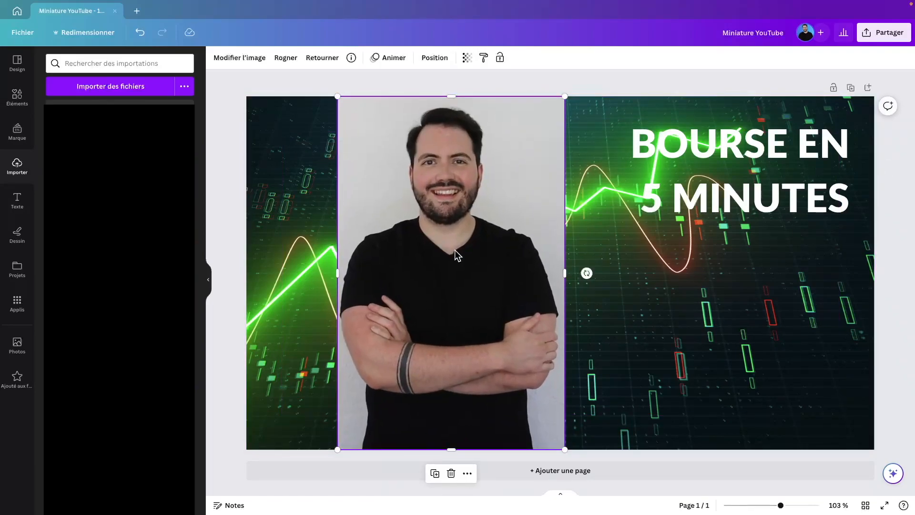
click(585, 106)
click(499, 235)
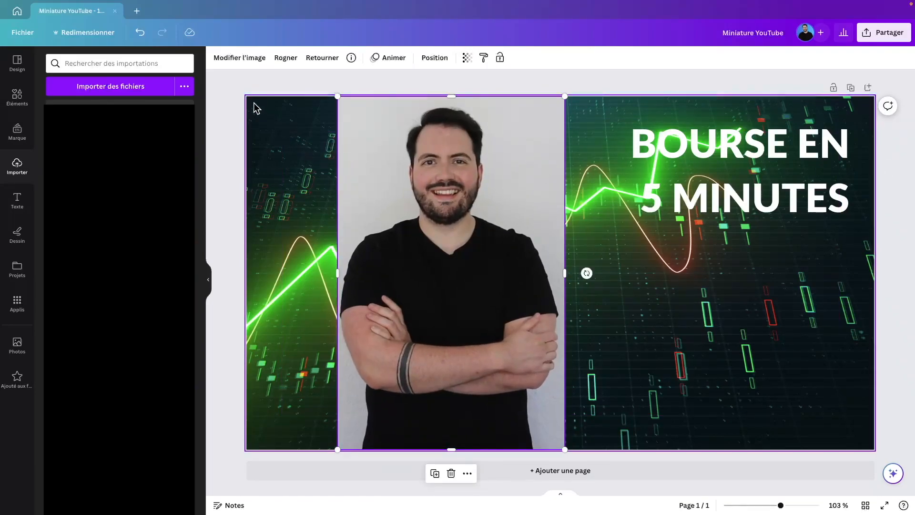
click(237, 64)
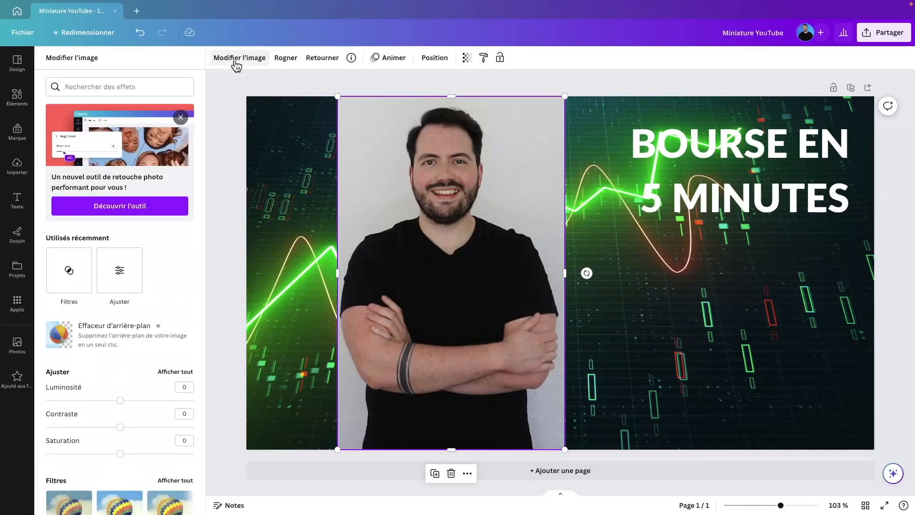
Step: Remove the man's photo background with Effaceur d'arrière-plan, leaving him on the chart
click(119, 348)
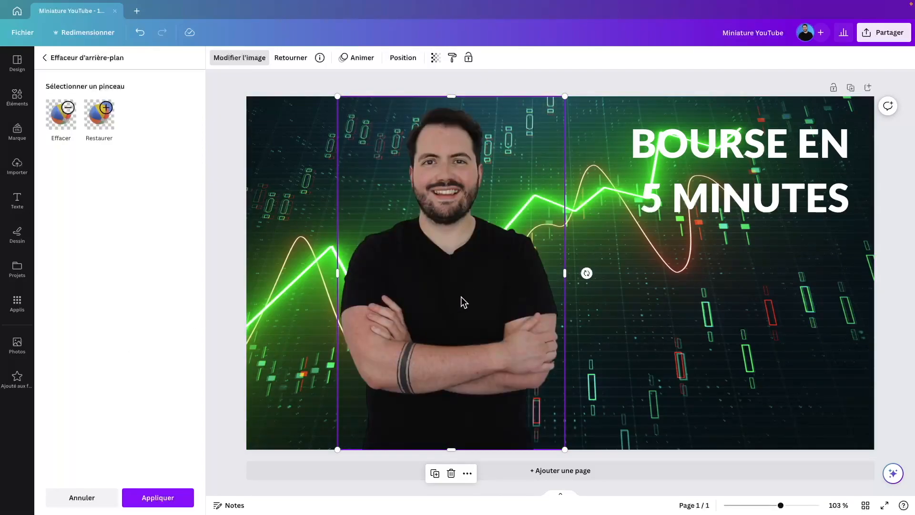
click(479, 256)
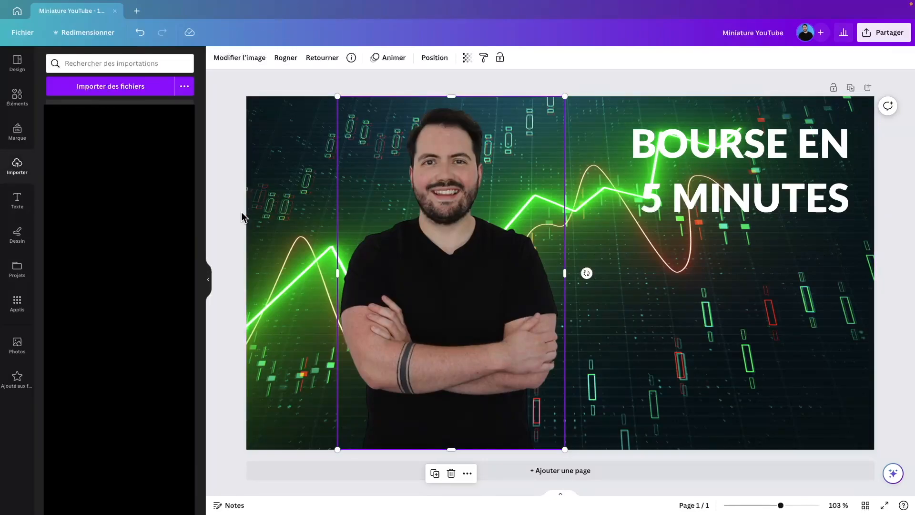
click(208, 280)
Step: Open the man's photo editing options and choose Retouche du visage
click(22, 101)
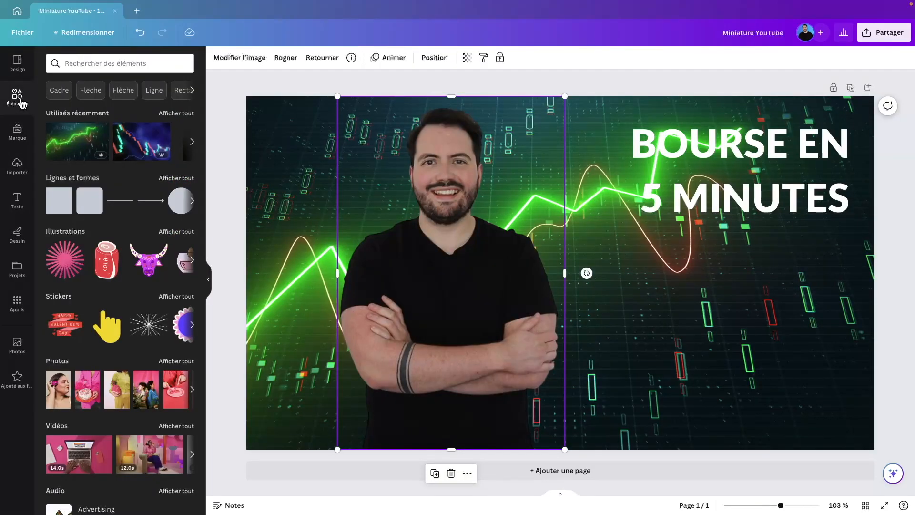
click(17, 62)
click(21, 101)
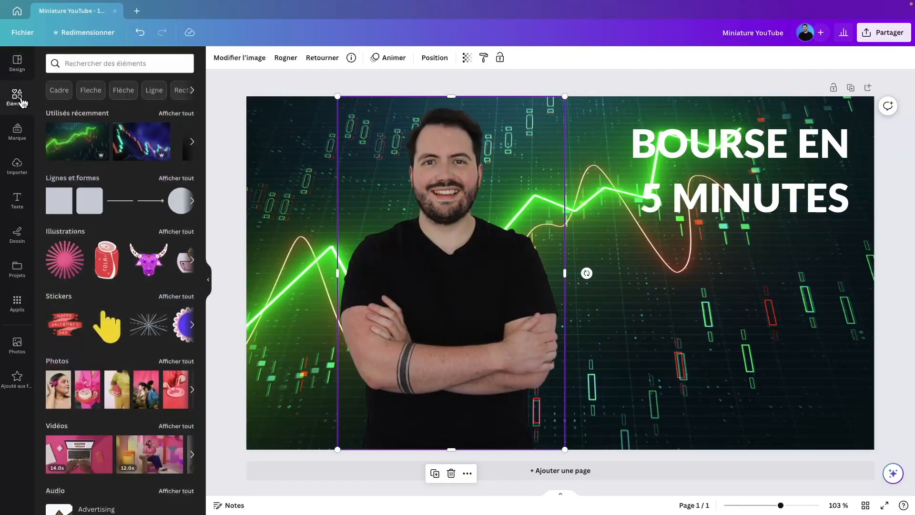
click(17, 64)
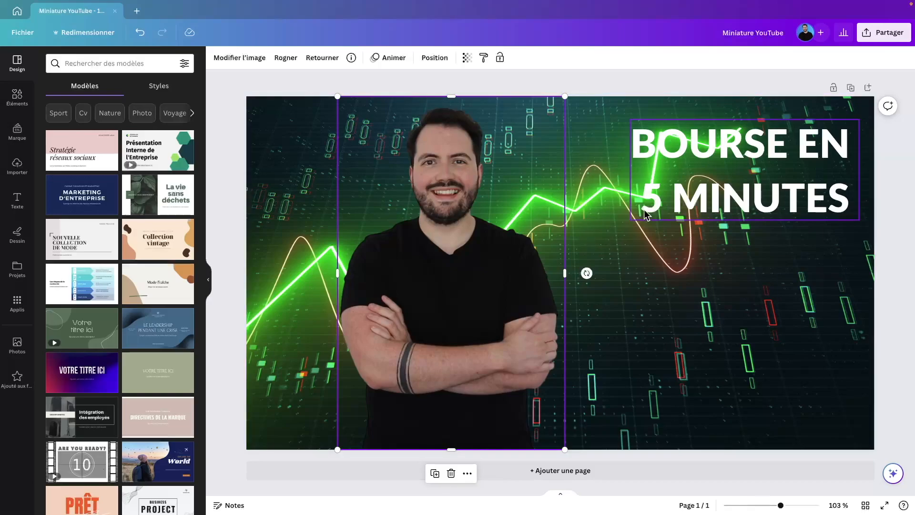
click(594, 80)
click(453, 244)
click(250, 66)
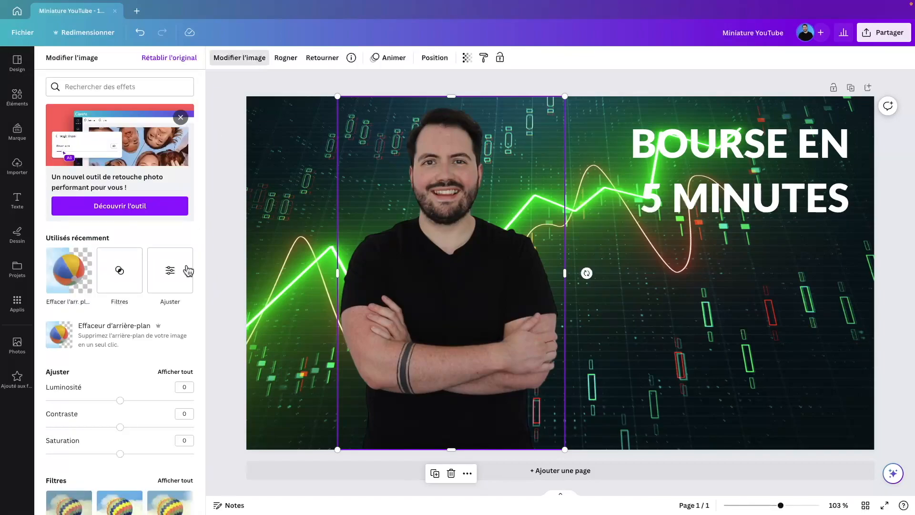
scroll(174, 341, down, 2)
scroll(172, 343, down, 2)
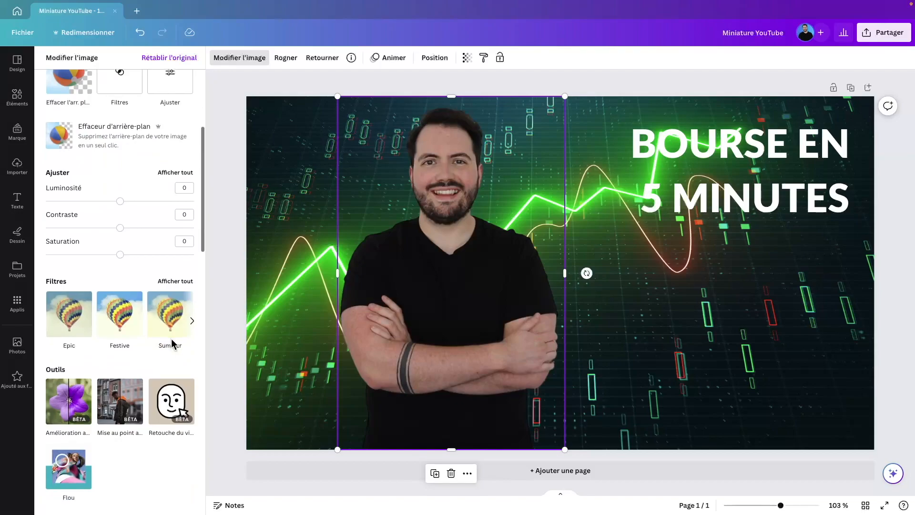
click(175, 411)
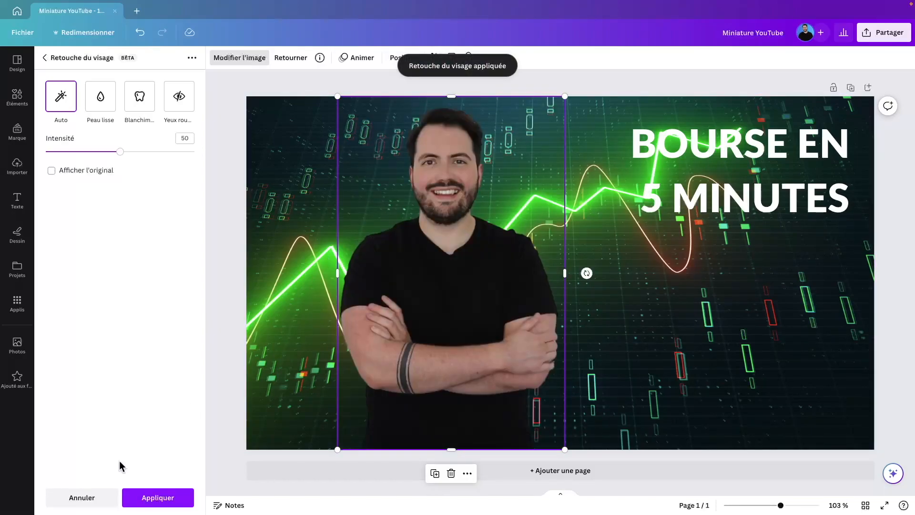
Step: Set the Auto face retouch intensity to 30 and compare it against the original
drag(121, 153, 92, 178)
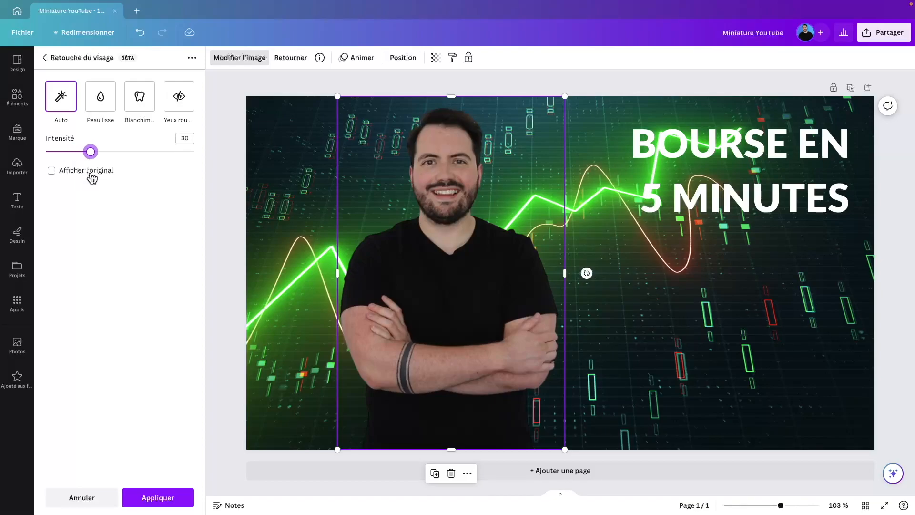
click(87, 175)
click(87, 174)
click(87, 175)
click(87, 175)
click(51, 171)
click(86, 175)
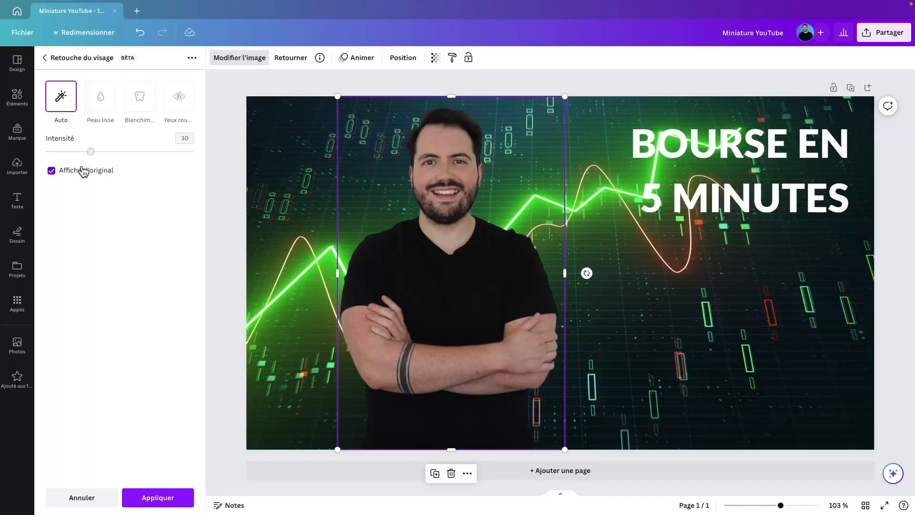
click(84, 177)
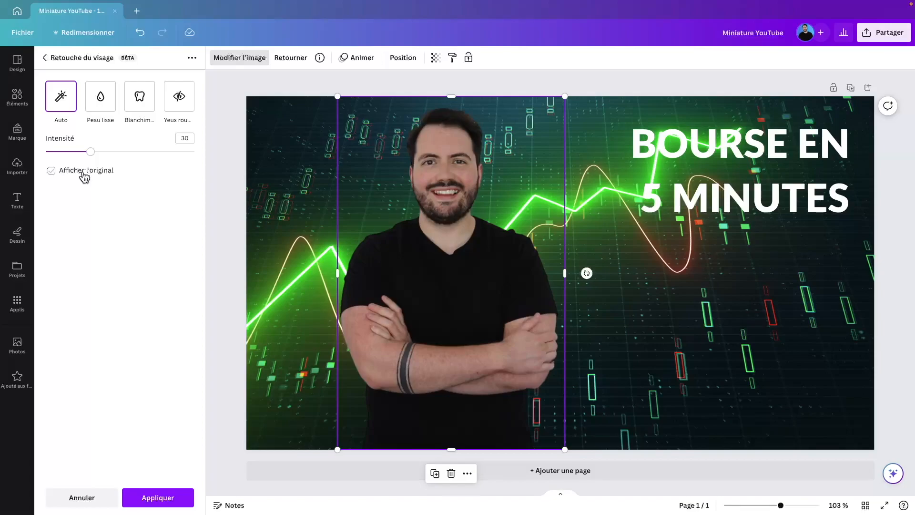
click(115, 169)
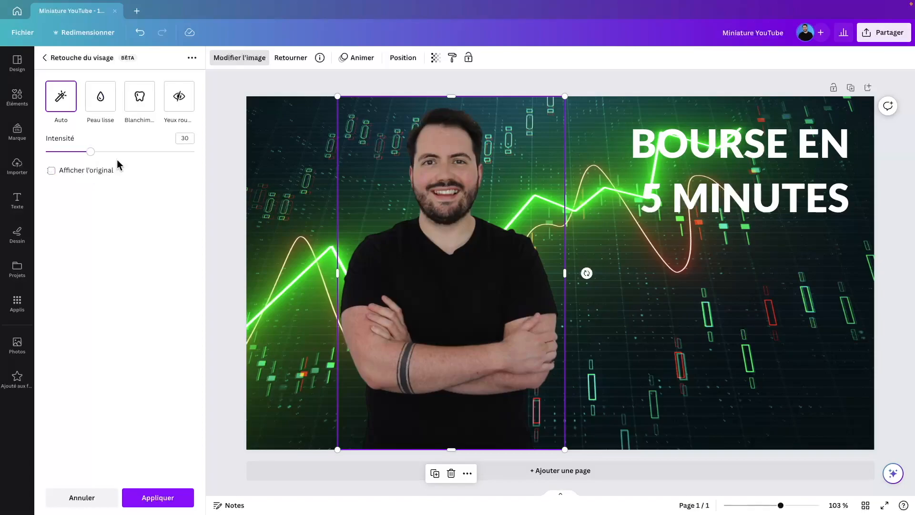
Step: Try Blanchiment, then switch back to Auto and apply the face retouch
click(142, 99)
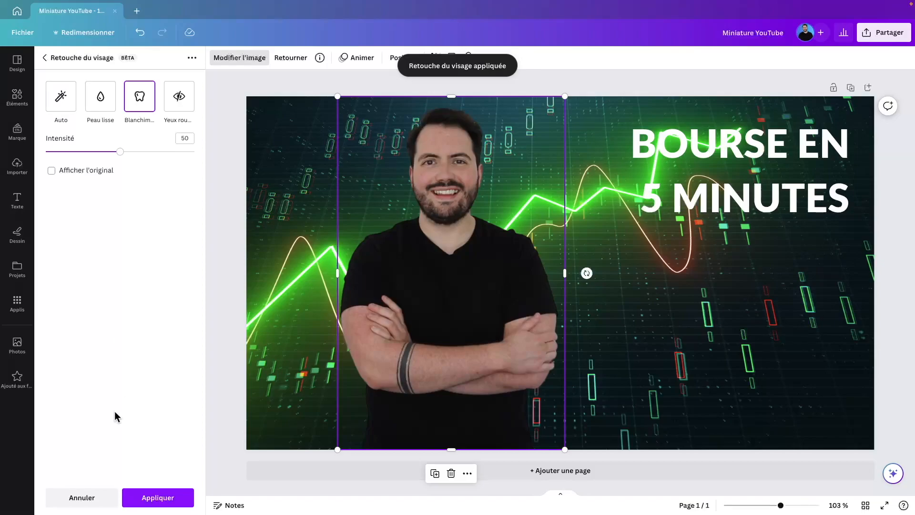
click(58, 96)
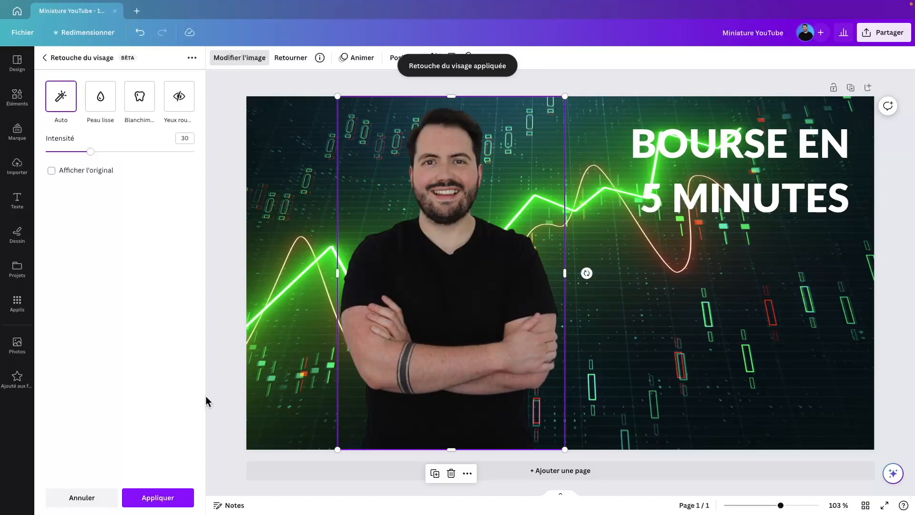
click(175, 498)
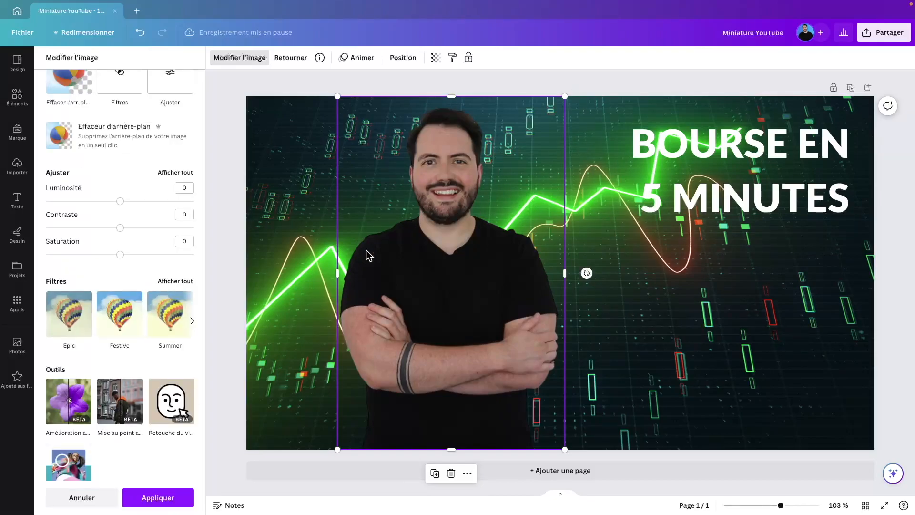
Step: Add a white Brillance glow to the man with size 4, transparency 50, blur 5
scroll(172, 410, down, 2)
scroll(171, 420, down, 5)
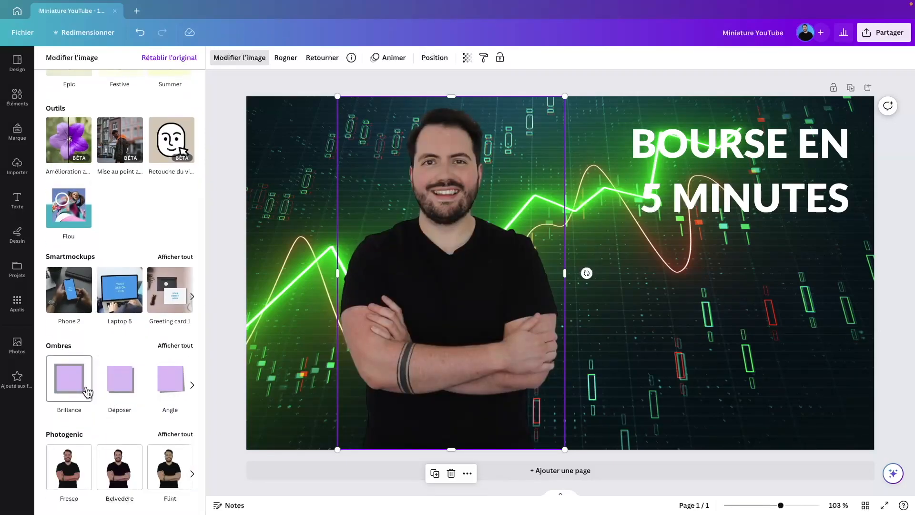
click(88, 392)
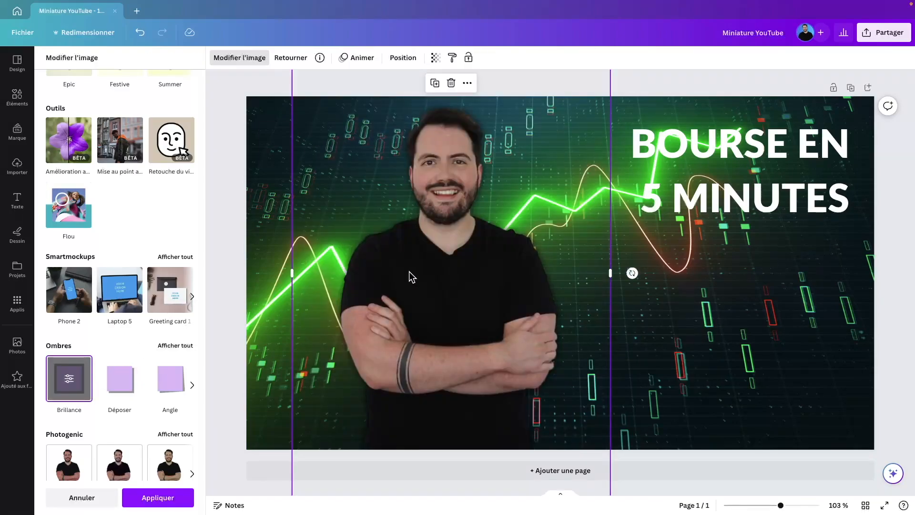
click(69, 381)
click(186, 187)
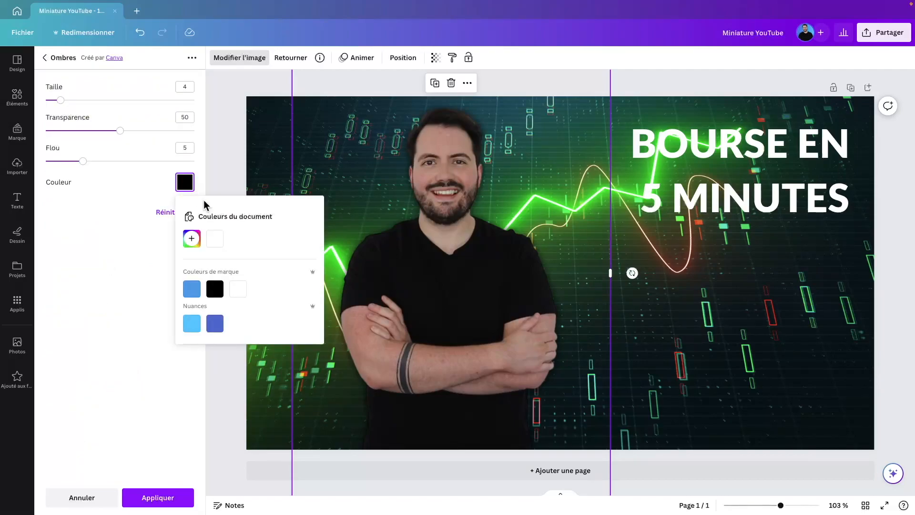
click(218, 243)
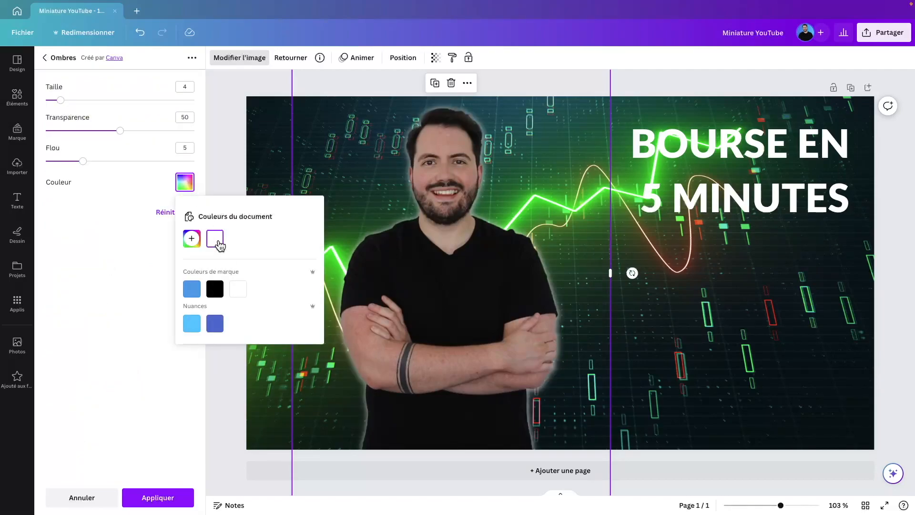
drag(120, 131, 204, 133)
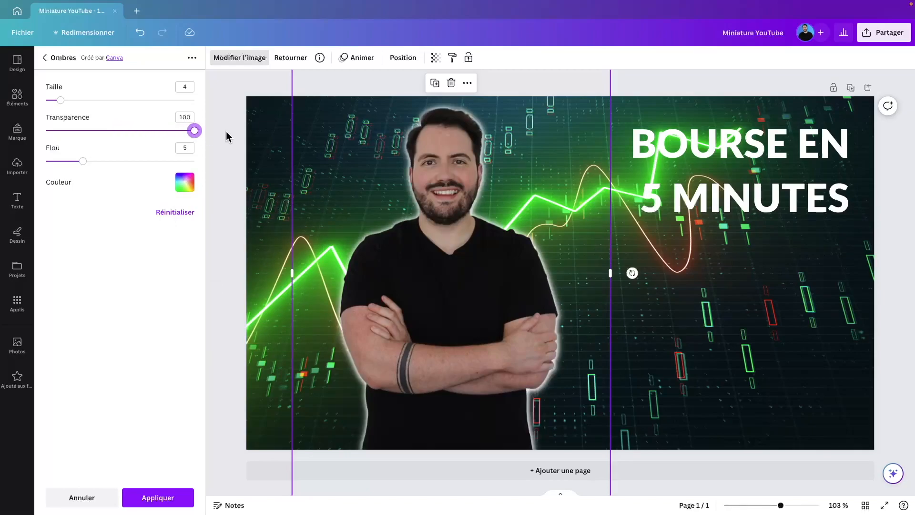
click(176, 213)
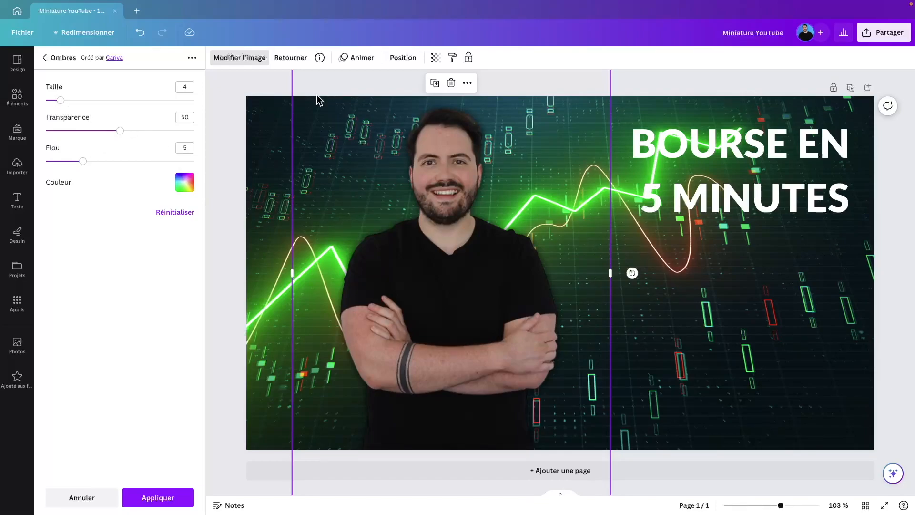
click(152, 497)
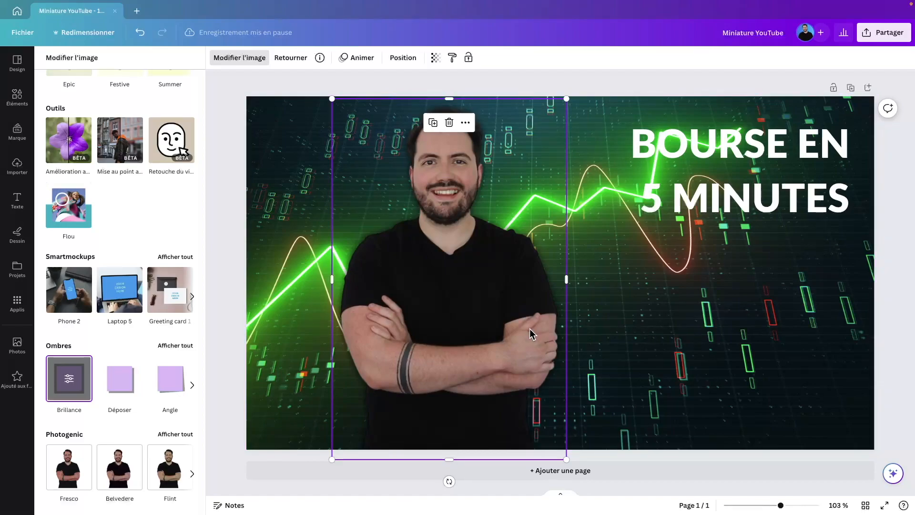
Step: Shift the man's photo slightly left and give it brightness -5 and saturation 5
drag(467, 332, 426, 331)
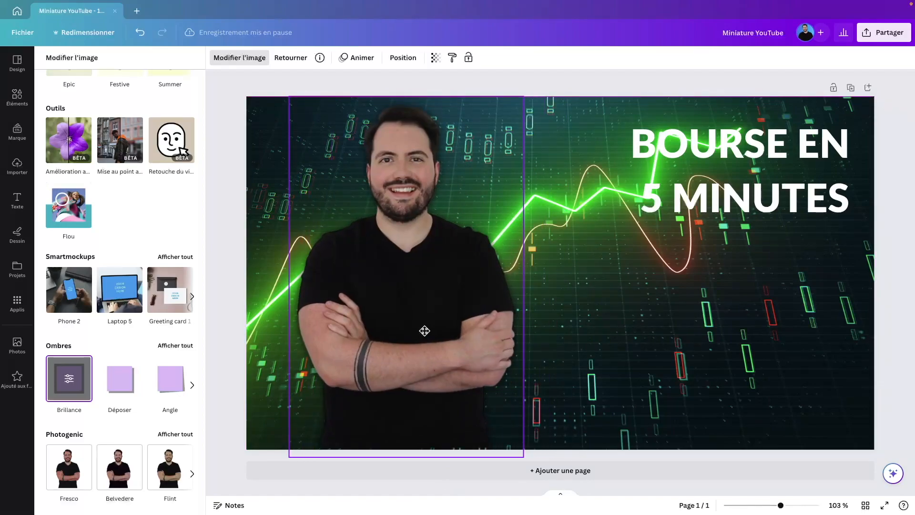
scroll(117, 137, up, 8)
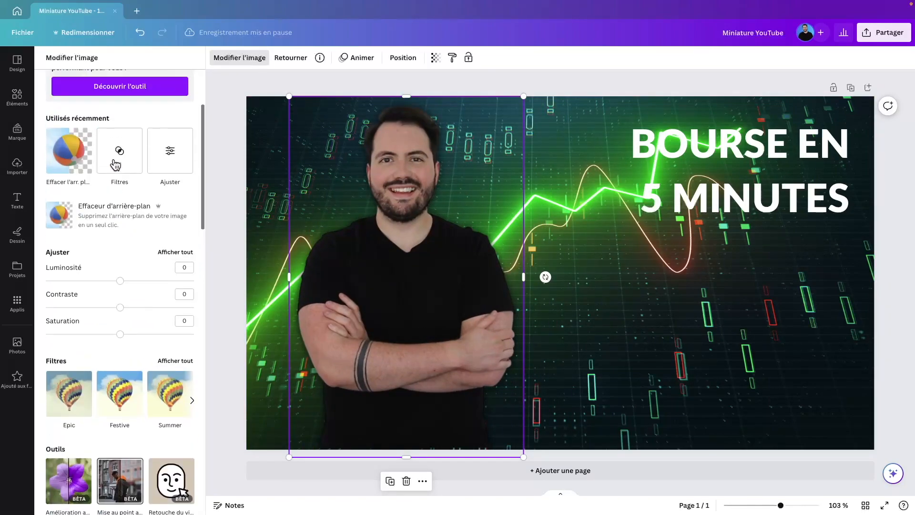
click(121, 303)
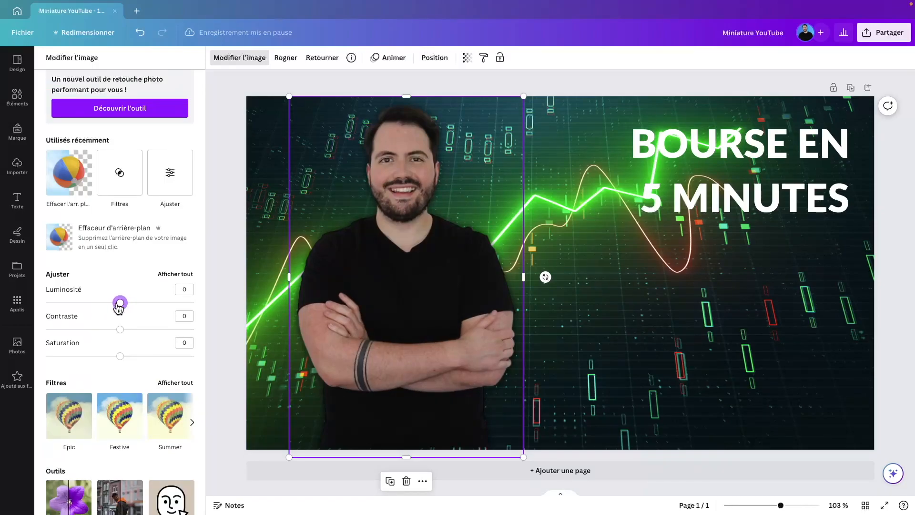
click(182, 289)
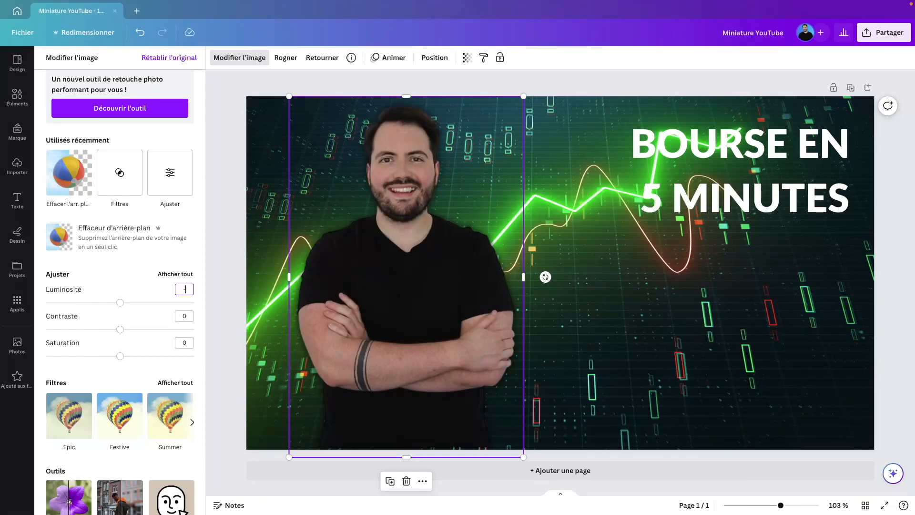
text(-5)
key(Return)
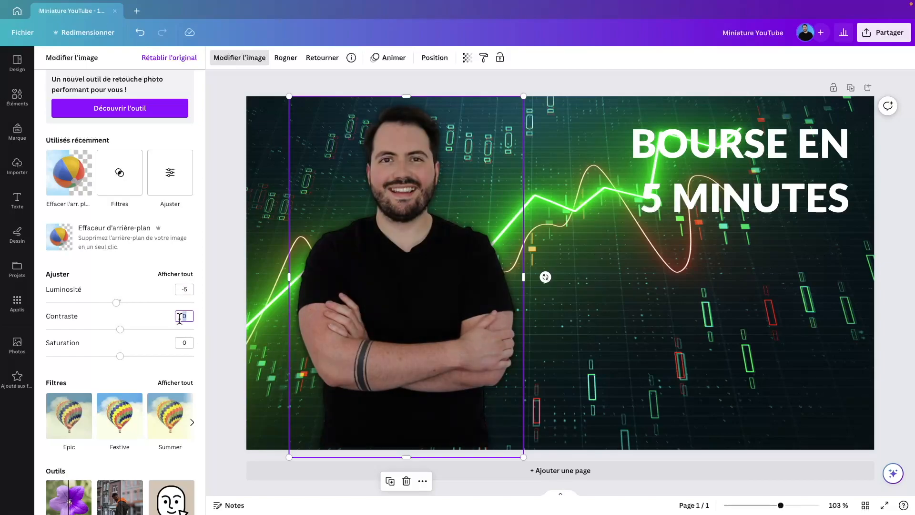
click(191, 343)
click(229, 323)
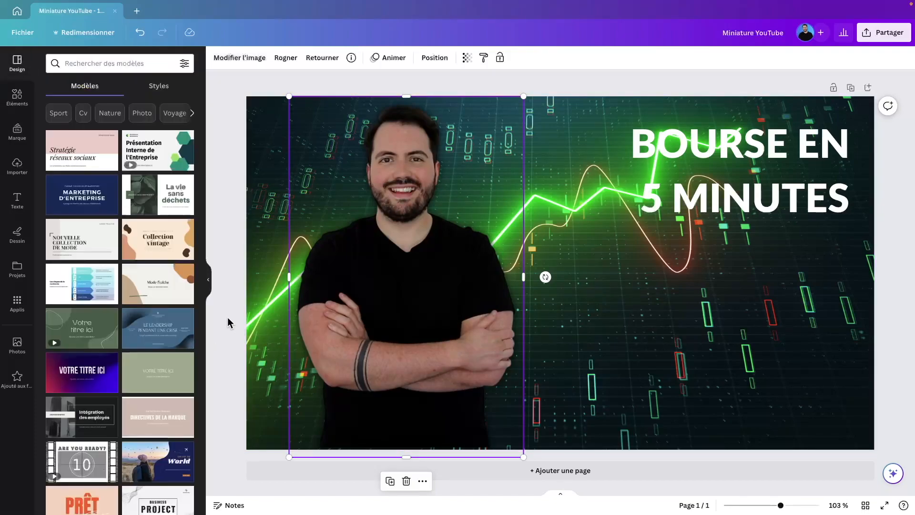
Step: Trim the man's photo top and bottom, enlarge it, and move it toward the page's left edge
click(514, 90)
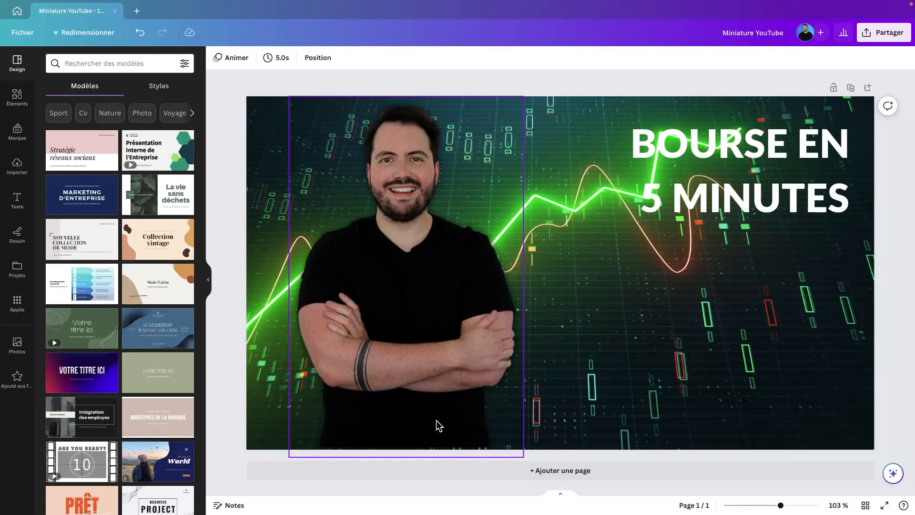
click(431, 435)
drag(407, 456, 409, 443)
drag(417, 326, 373, 331)
drag(481, 101, 488, 96)
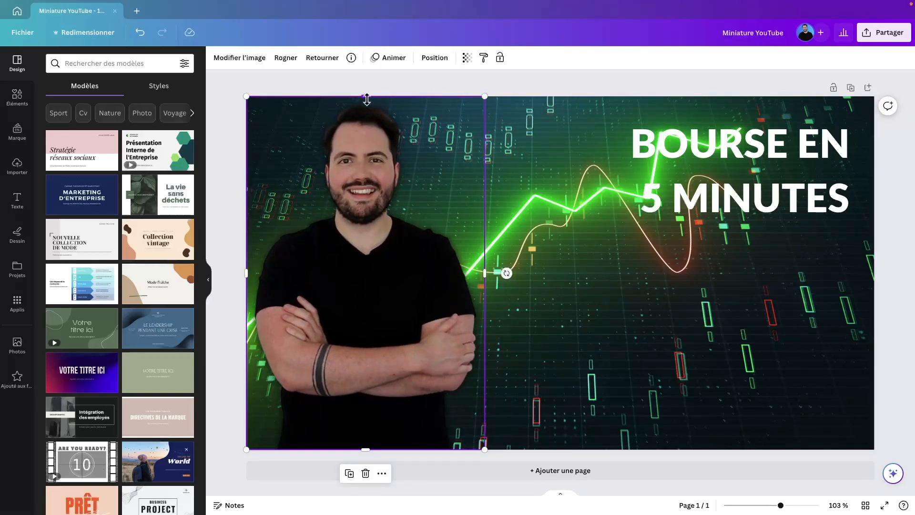
drag(366, 96, 367, 104)
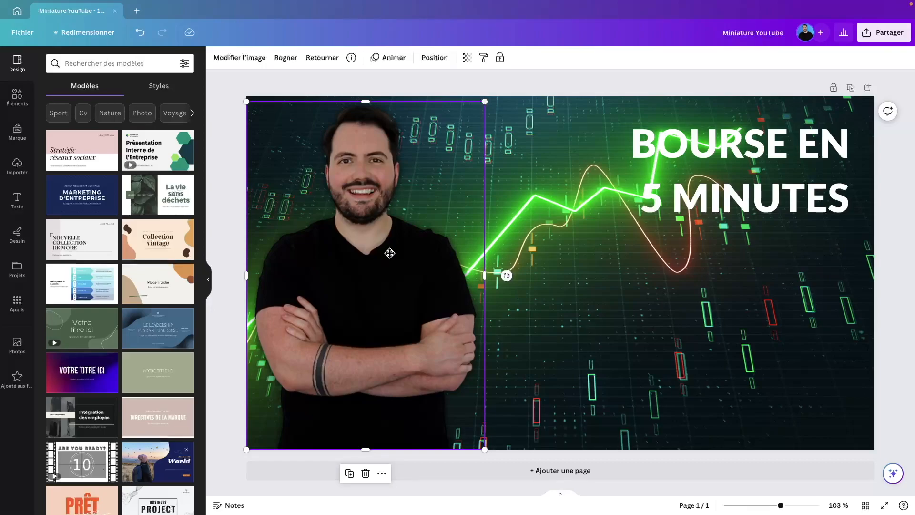
drag(390, 253, 418, 251)
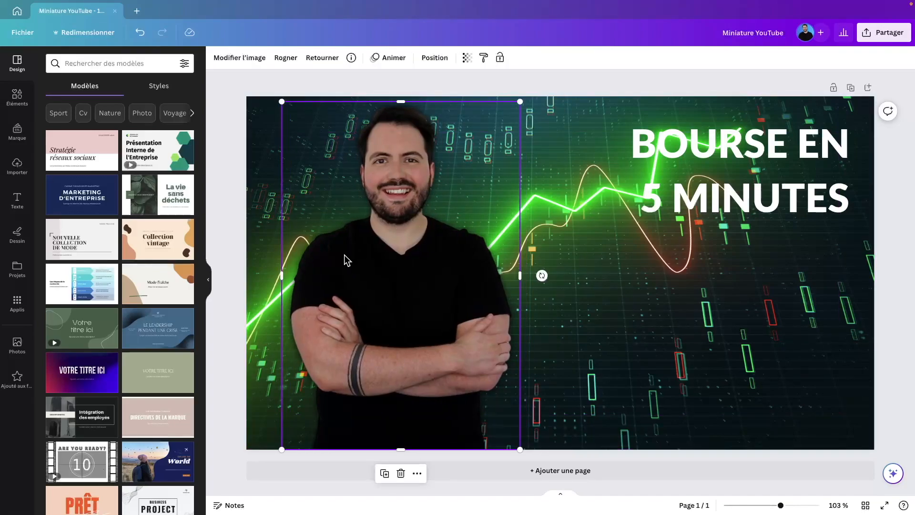
Step: Crop the photo's left edge inward and fine-tune the photo's position on the page
drag(283, 275, 288, 274)
drag(386, 285, 380, 284)
drag(418, 261, 394, 263)
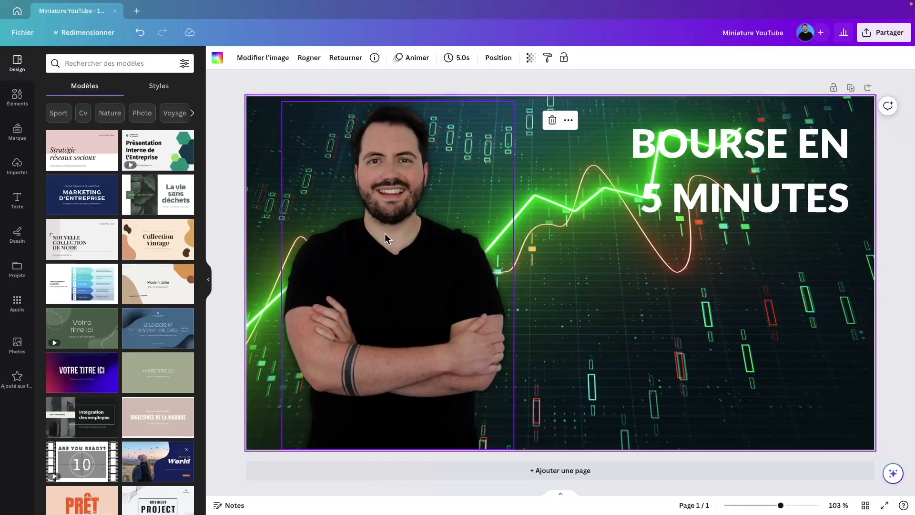
mouse_move(453, 249)
mouse_down()
mouse_move(438, 252)
mouse_move(411, 226)
mouse_move(470, 245)
mouse_up()
drag(362, 173, 291, 141)
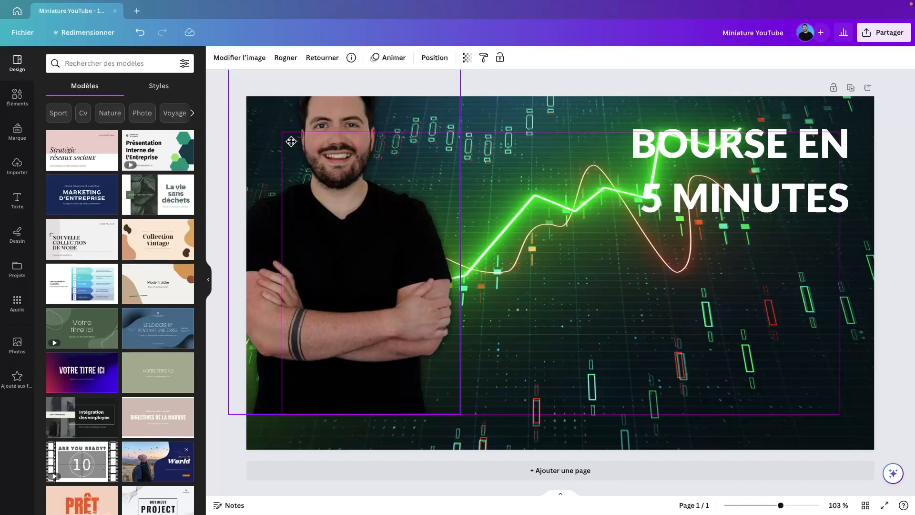
drag(291, 142, 346, 173)
Step: Enlarge the BOURSE EN 5 MINUTES title and move it lower on the thumbnail
drag(741, 143, 722, 156)
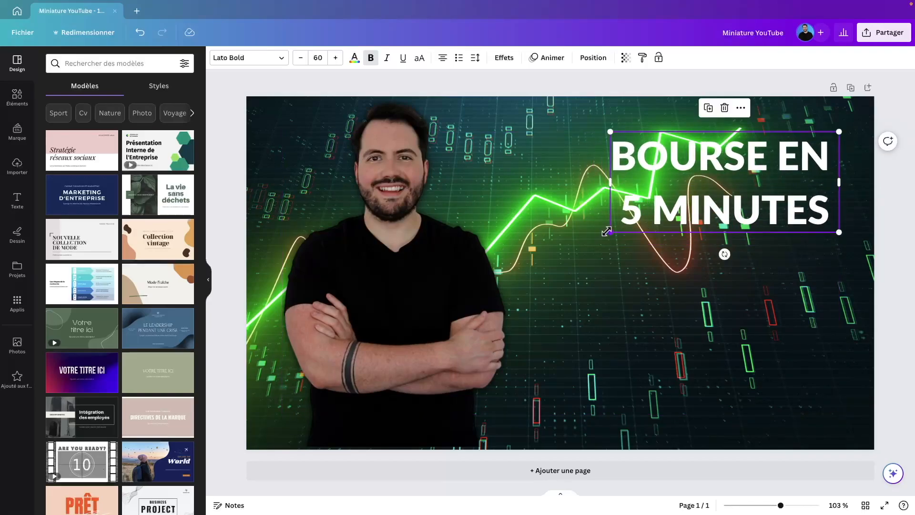
drag(607, 232, 511, 266)
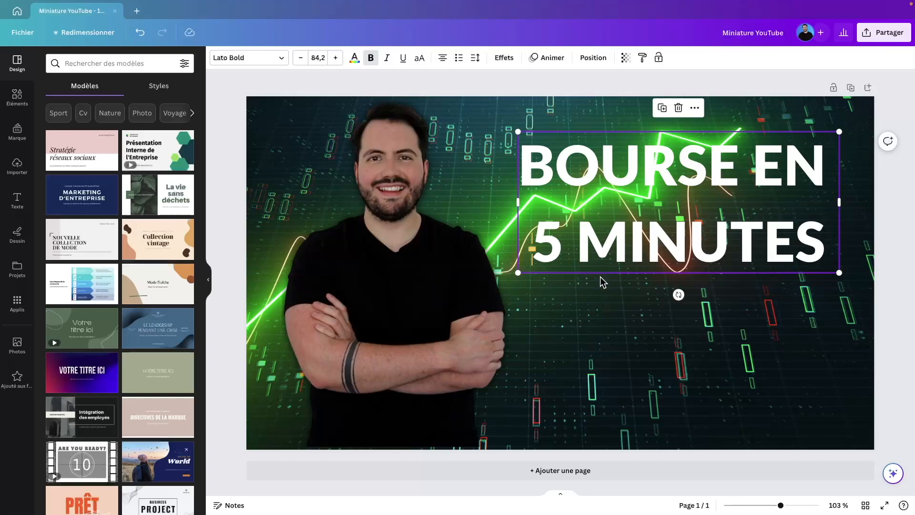
click(648, 306)
click(733, 196)
drag(734, 206, 736, 262)
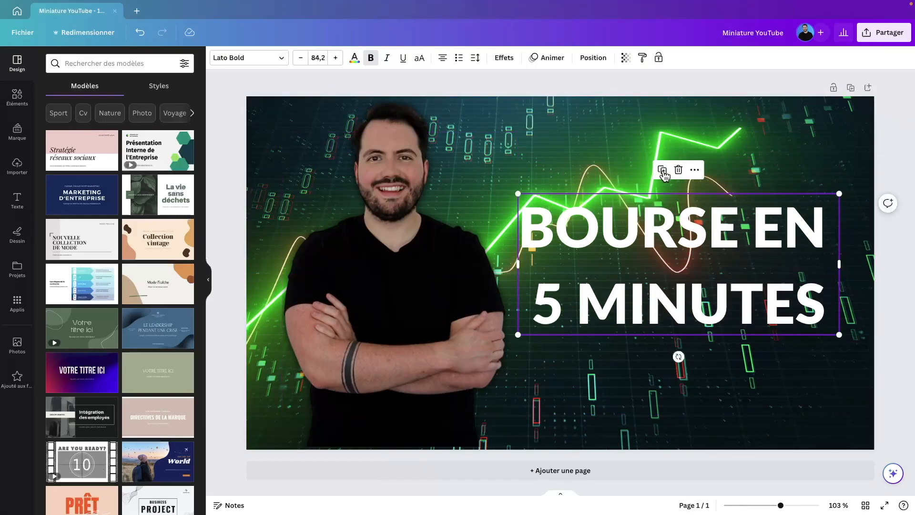
drag(757, 230, 755, 306)
Step: Move the title up to the upper right of the thumbnail and duplicate it
click(756, 306)
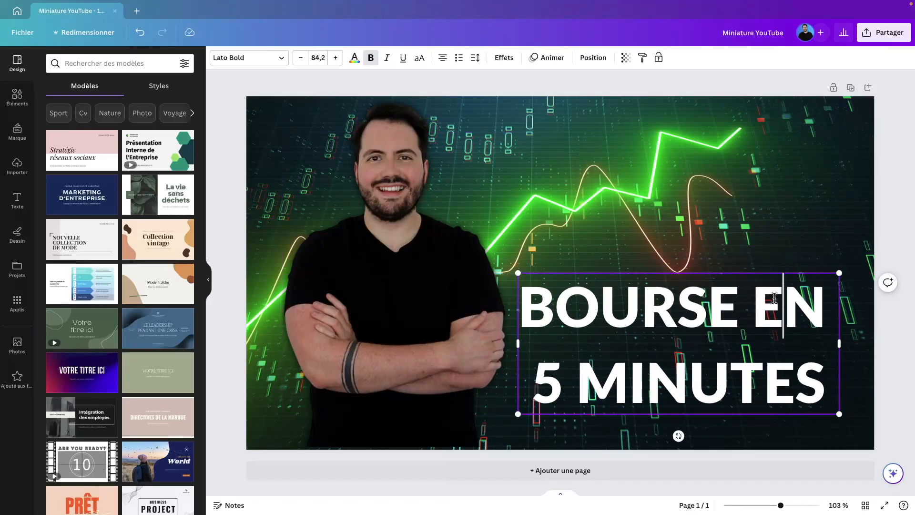
double_click(763, 307)
click(761, 309)
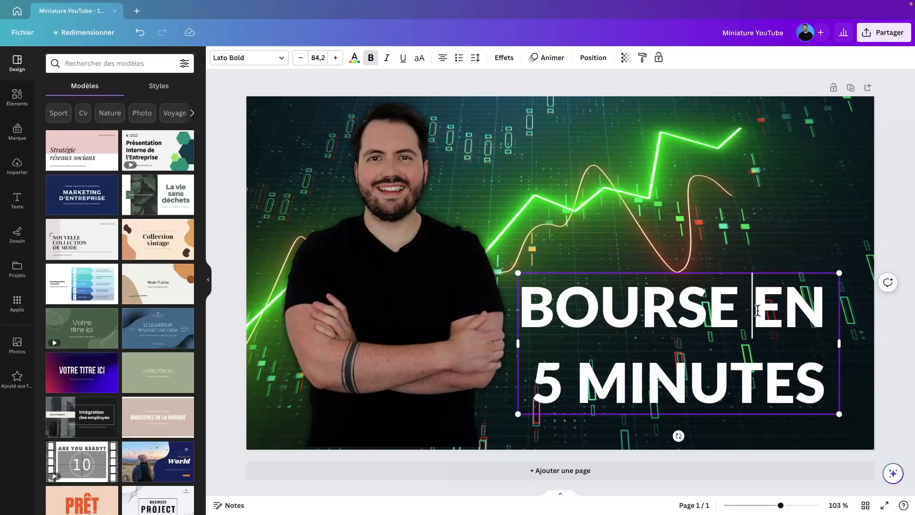
click(754, 266)
drag(750, 329, 749, 188)
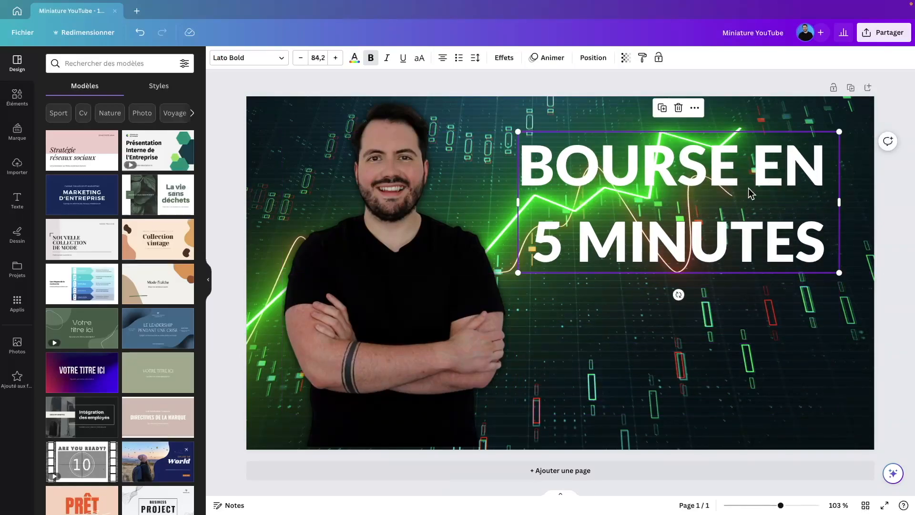
click(751, 295)
click(747, 169)
key(ctrl+d)
Step: Place the title copy below the original and cut the upper title down to BOURSE
drag(746, 176, 731, 310)
double_click(731, 312)
click(771, 153)
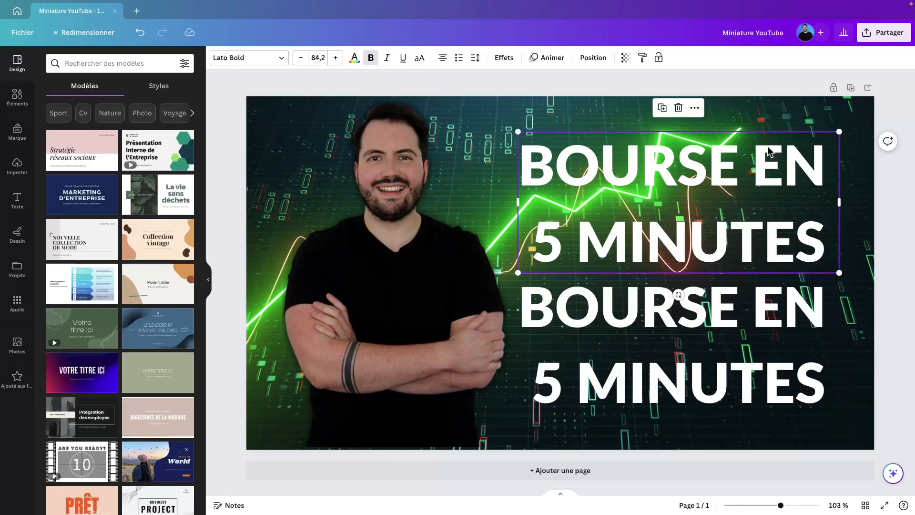
double_click(752, 176)
click(750, 165)
drag(751, 165, 829, 245)
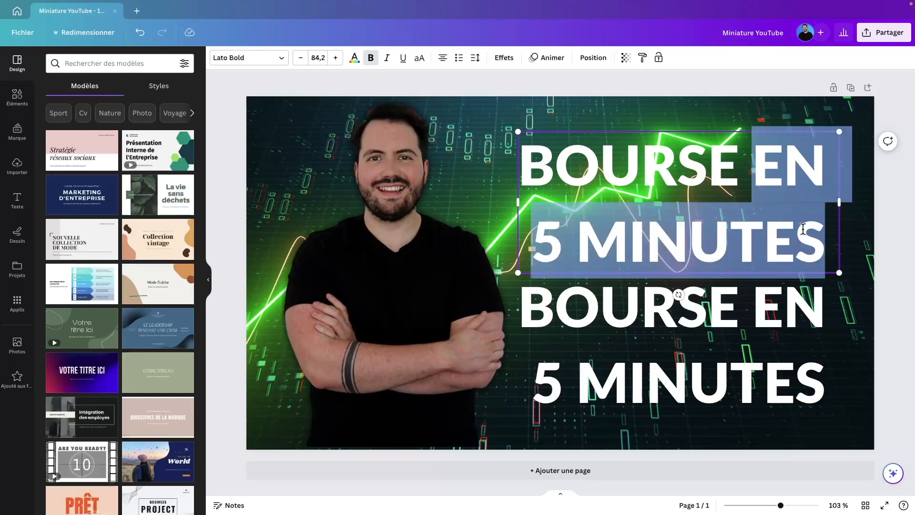
key(BackSpace)
Step: Edit the lower copy so it reads only EN 5 MINUTES
double_click(701, 312)
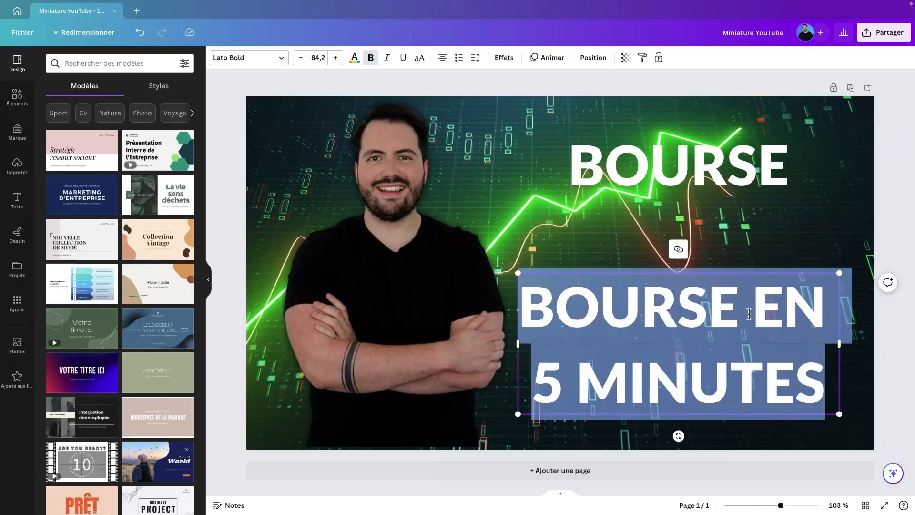
click(535, 376)
drag(535, 377, 526, 319)
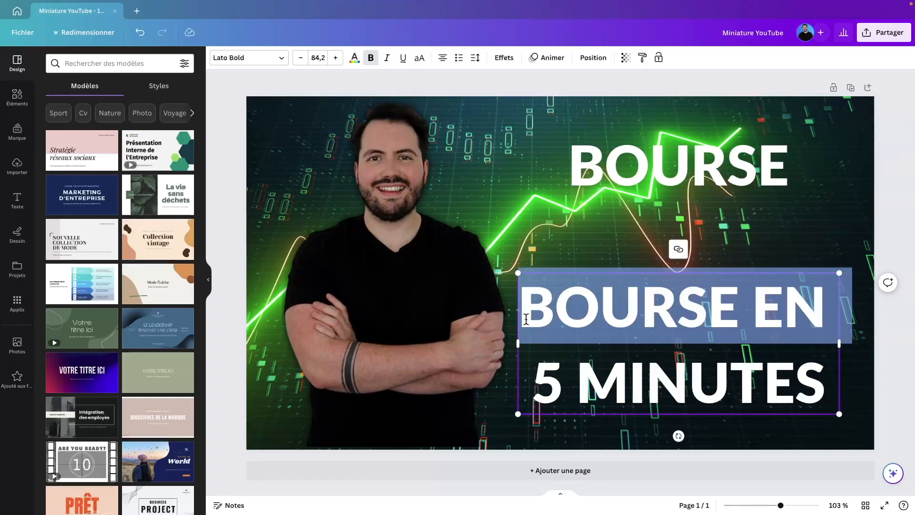
text(EN)
click(627, 366)
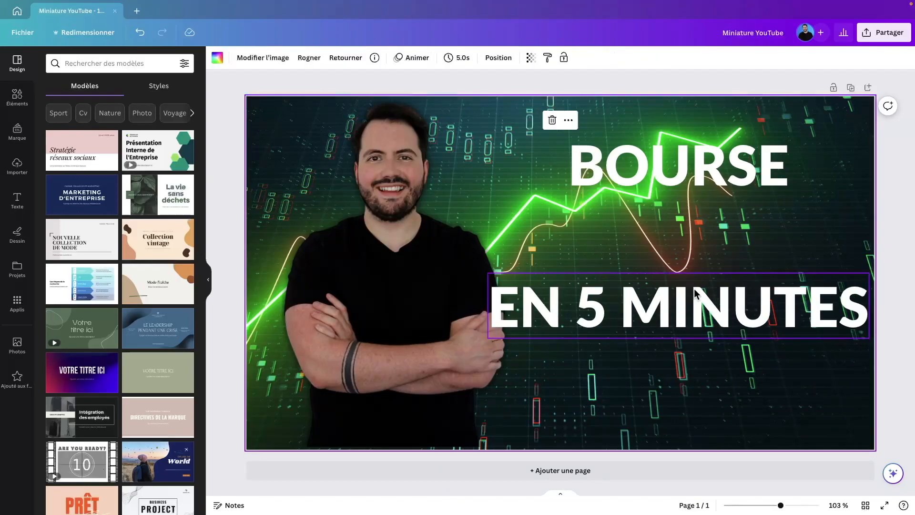
Step: Enlarge BOURSE toward the right edge and fit EN 5 MINUTES just beneath at matching width
click(696, 289)
click(698, 179)
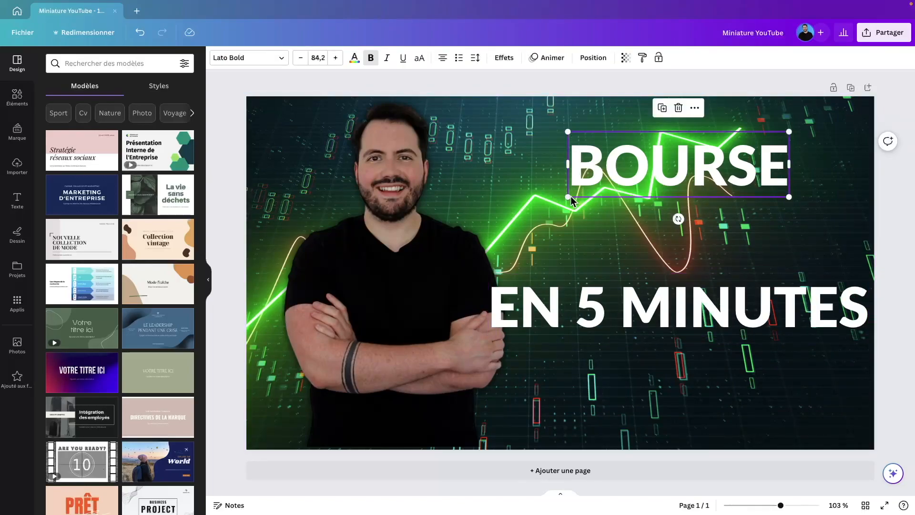
drag(558, 198, 514, 214)
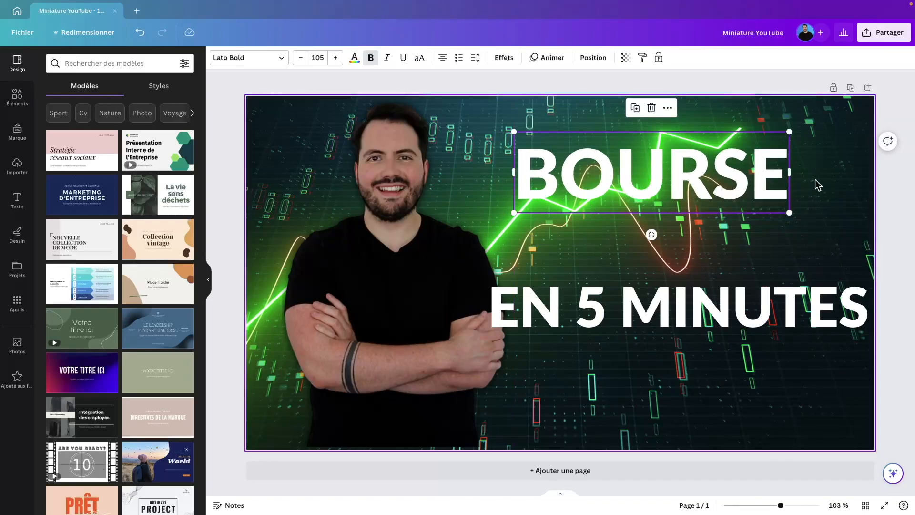
drag(788, 213, 838, 227)
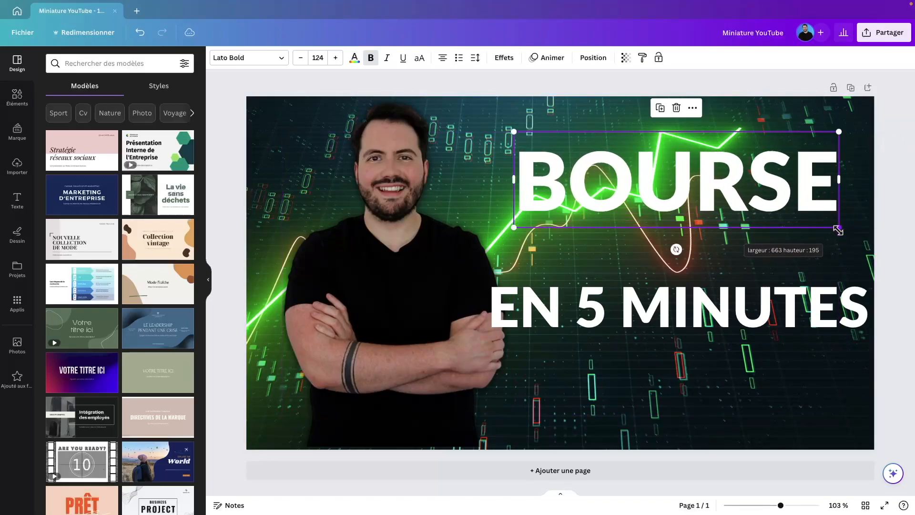
drag(726, 305, 696, 256)
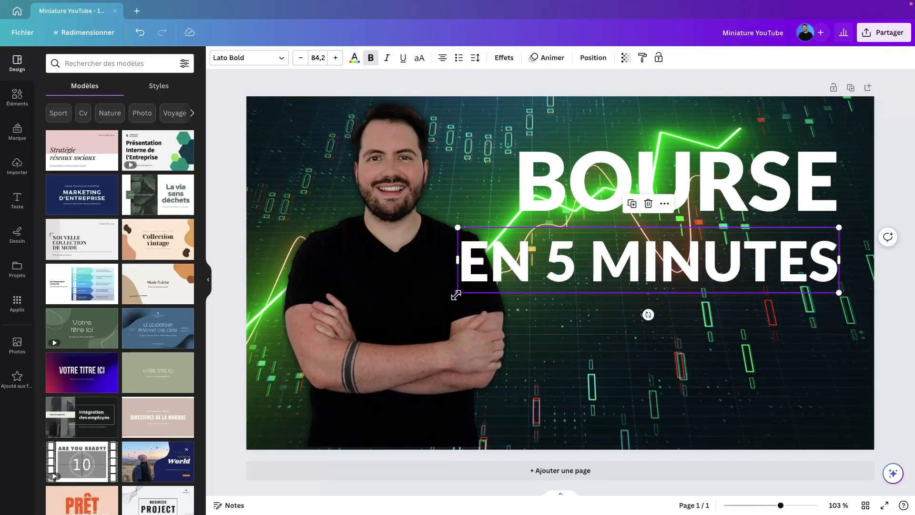
drag(456, 295, 512, 282)
Step: Check both title lines together, then move the man's cut-out down to the bottom edge
click(635, 305)
click(626, 193)
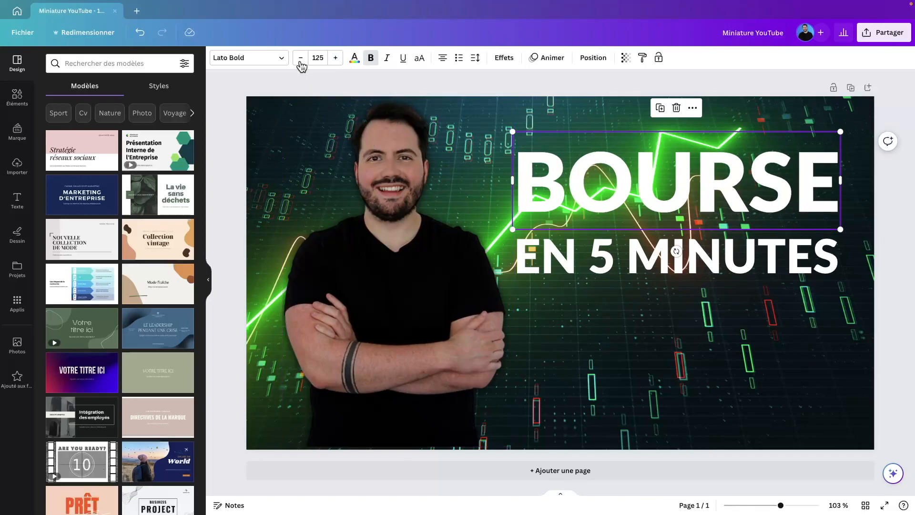
click(522, 234)
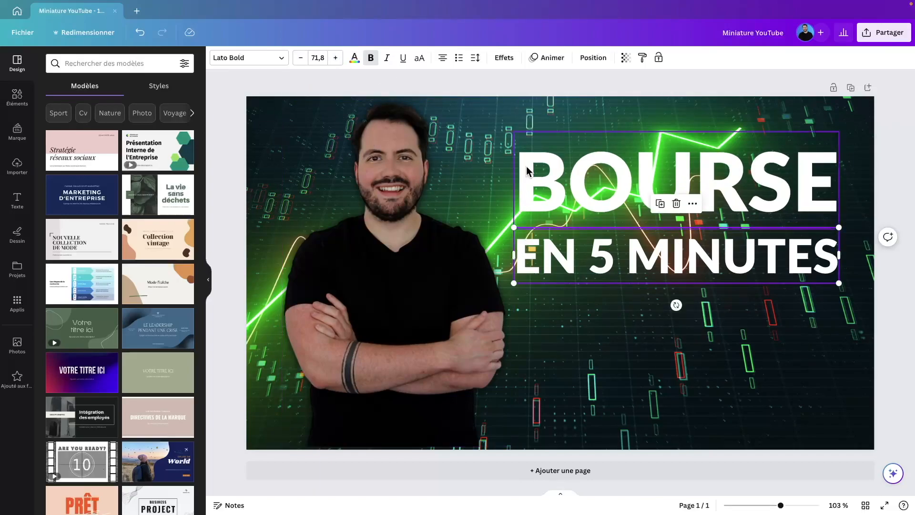
drag(578, 132, 629, 246)
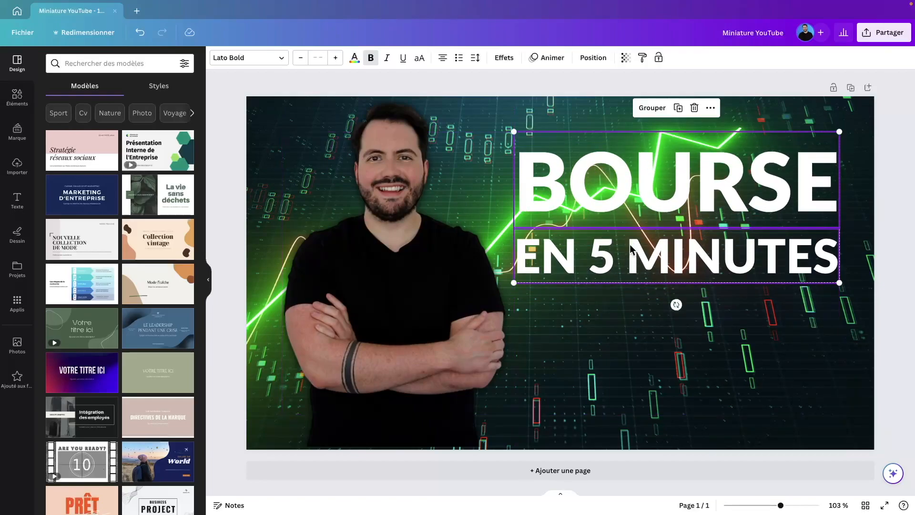
click(596, 120)
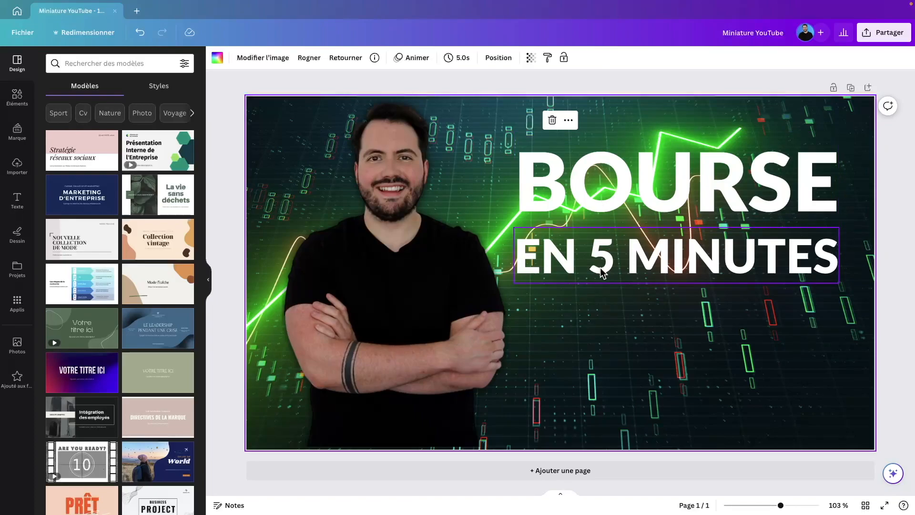
click(418, 239)
drag(416, 235, 417, 238)
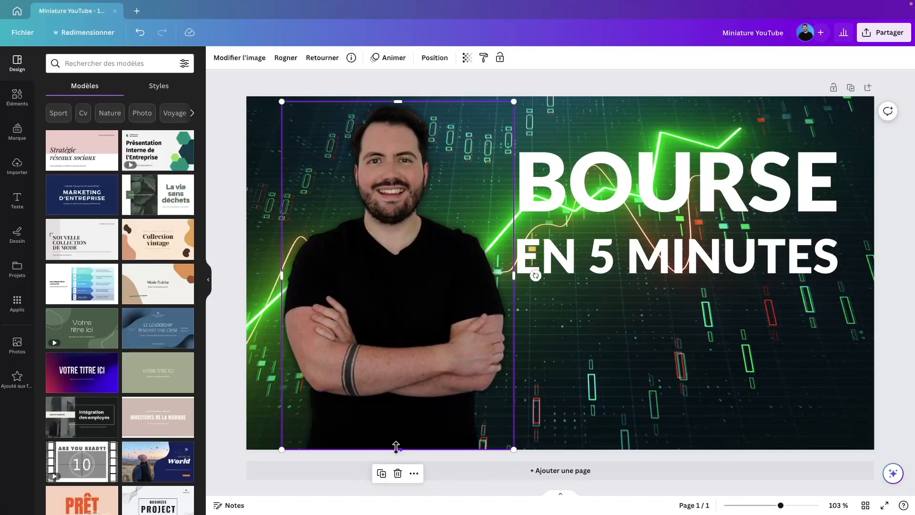
click(560, 85)
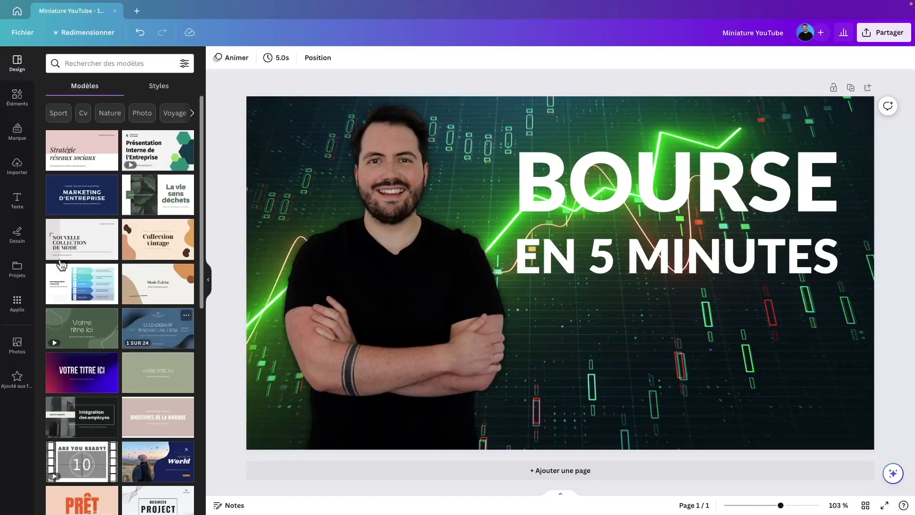
Step: Search the stock photo library for TRADING
click(19, 347)
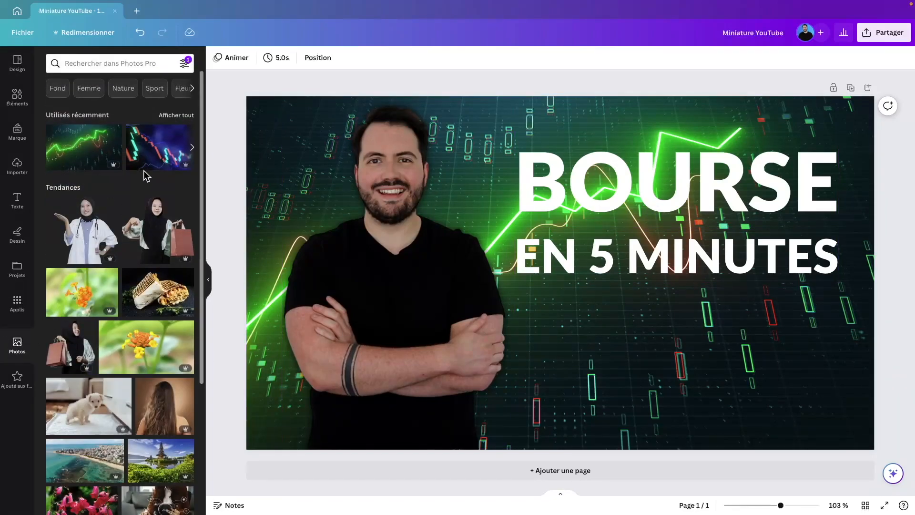
click(92, 64)
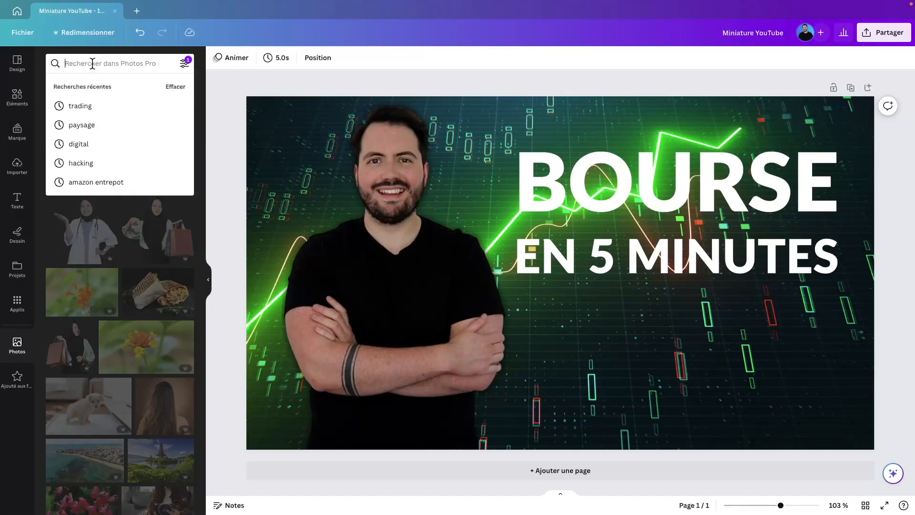
text(TRADING)
key(Return)
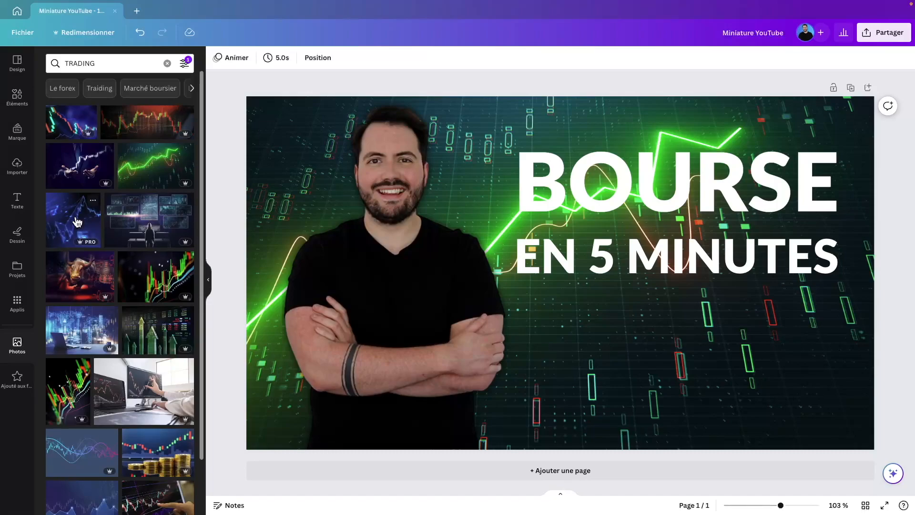
Step: Try several trading photos as background, settling on the green up-arrow photo
drag(76, 221, 87, 185)
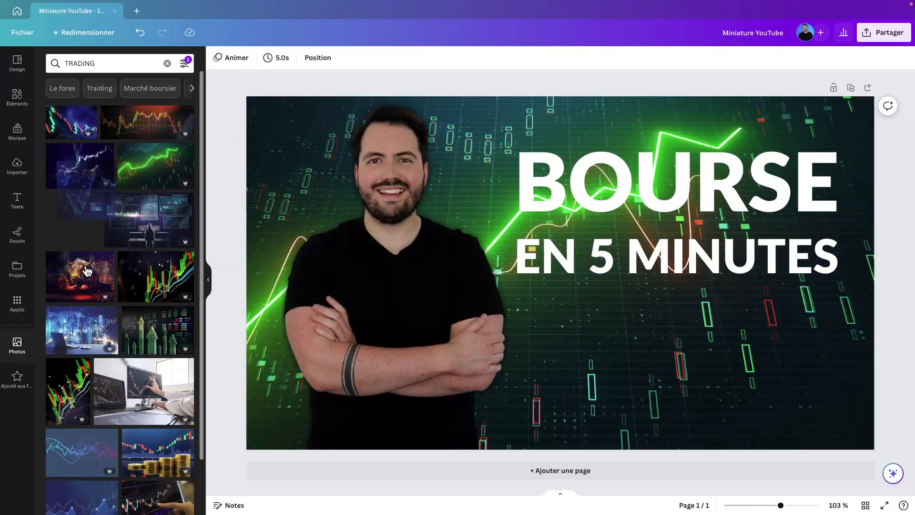
drag(85, 270, 92, 235)
drag(146, 277, 80, 283)
scroll(96, 337, down, 1)
scroll(98, 341, down, 4)
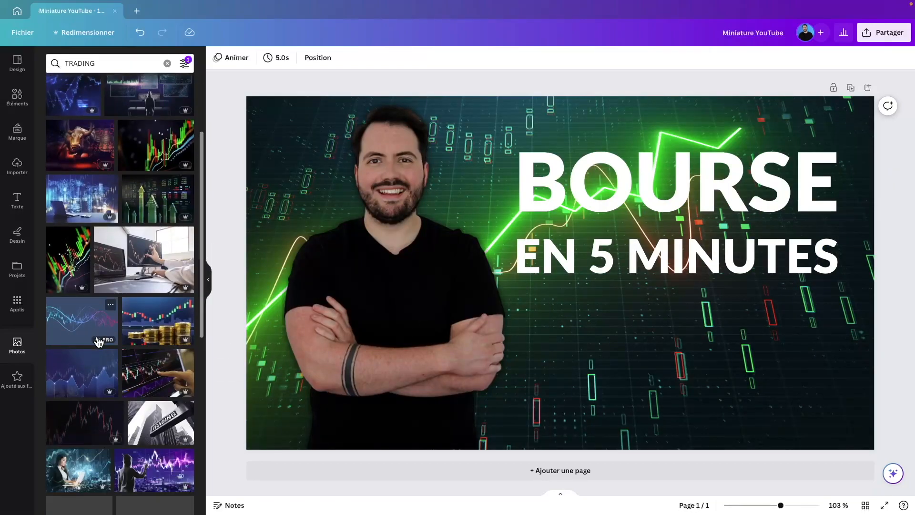
scroll(126, 405, down, 3)
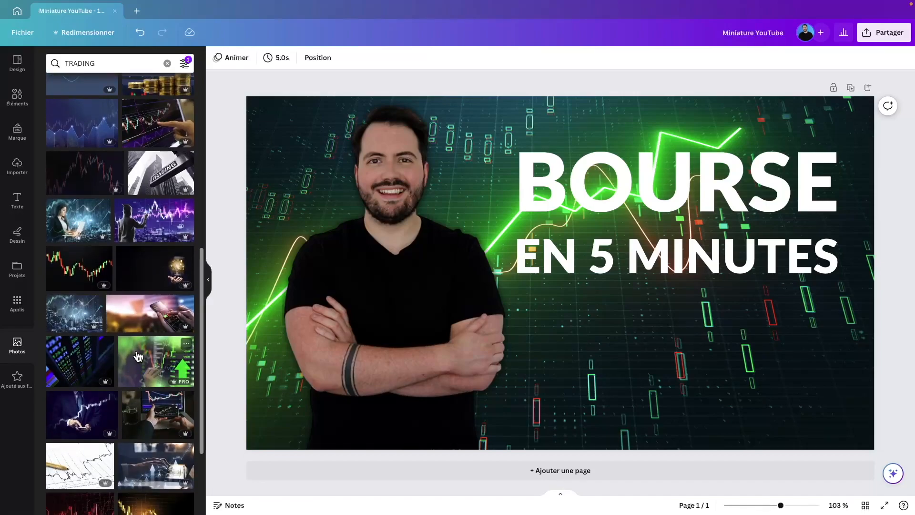
drag(139, 357, 275, 329)
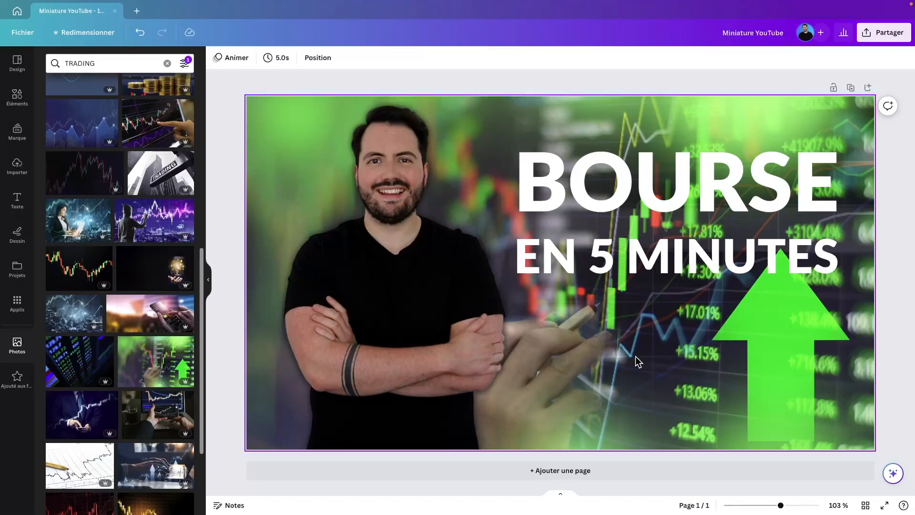
click(559, 294)
Step: Set the green background photo to brightness -10, contrast 10 and saturation 10
click(572, 288)
click(589, 364)
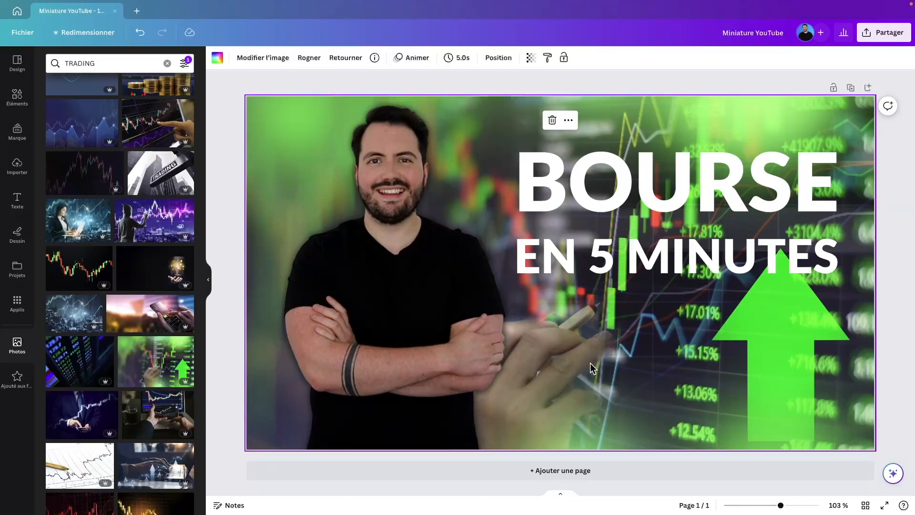
click(271, 73)
click(272, 145)
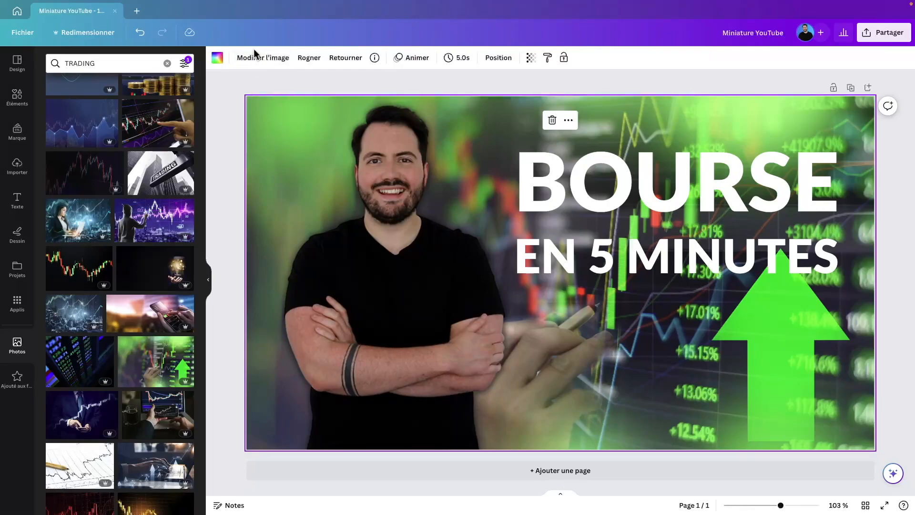
click(263, 58)
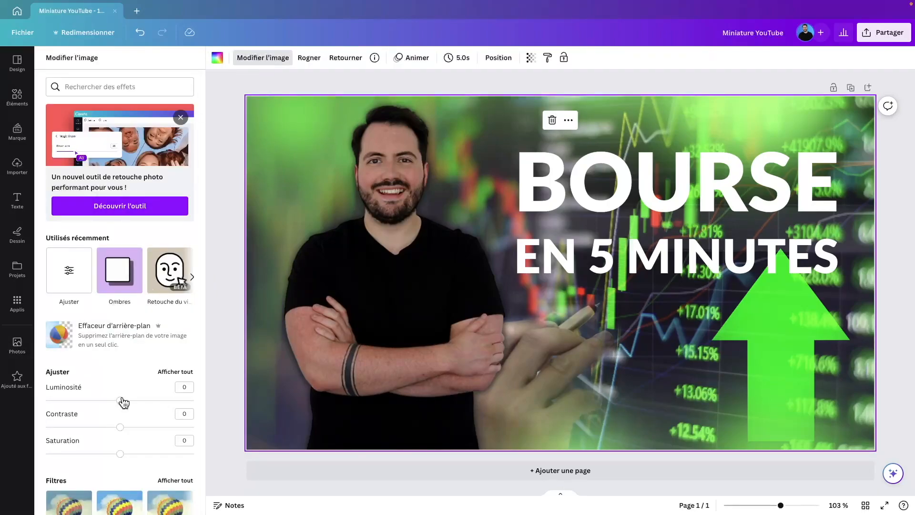
drag(120, 403, 128, 461)
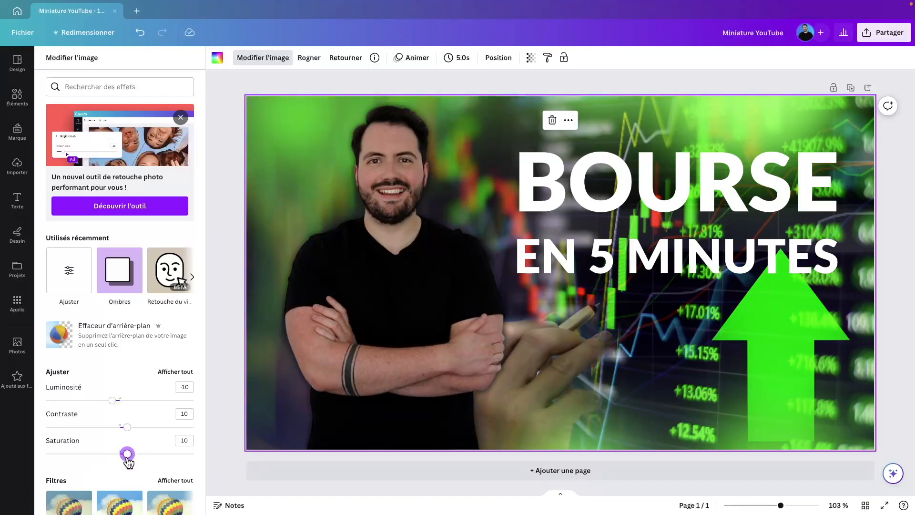
scroll(201, 314, down, 5)
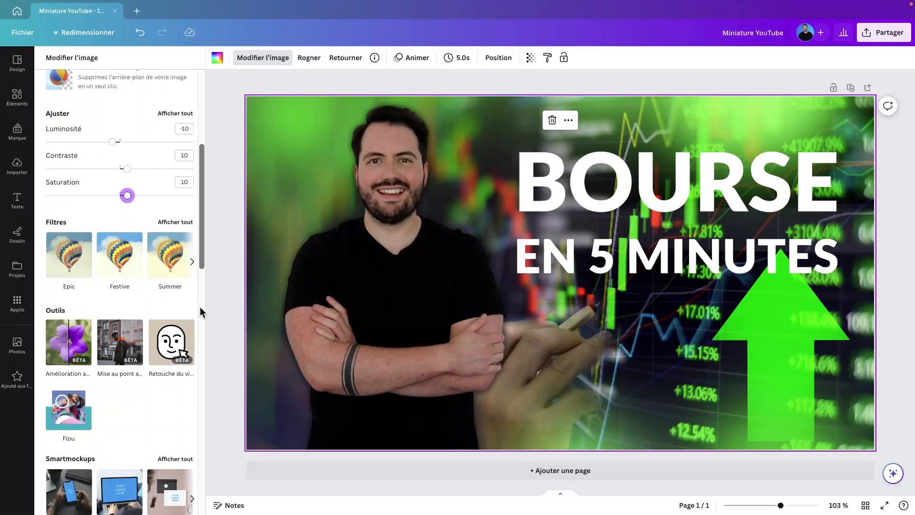
scroll(200, 312, down, 1)
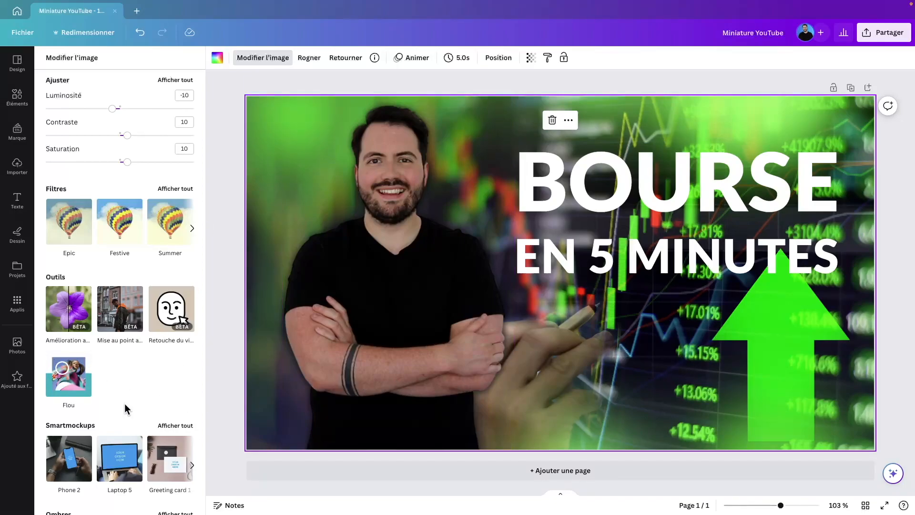
click(68, 375)
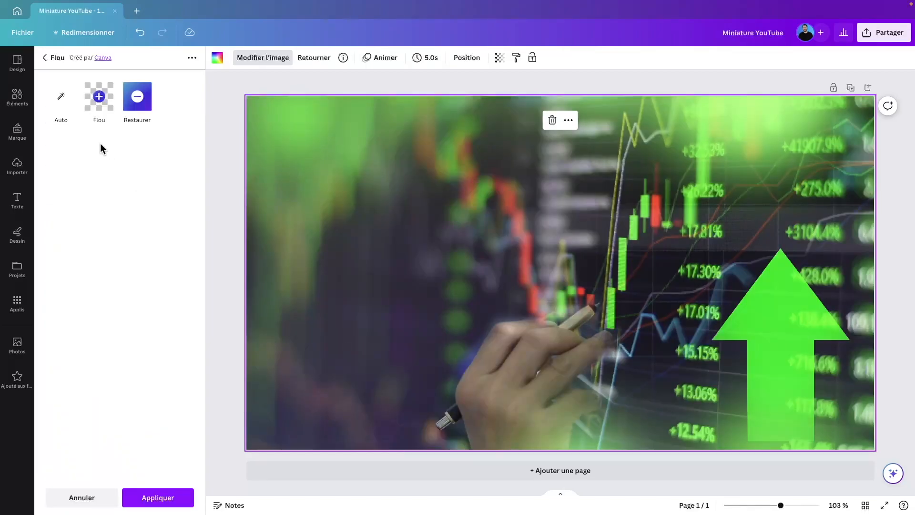
Step: Apply an Auto blur at intensity about 5 to the green up-arrow background
click(60, 107)
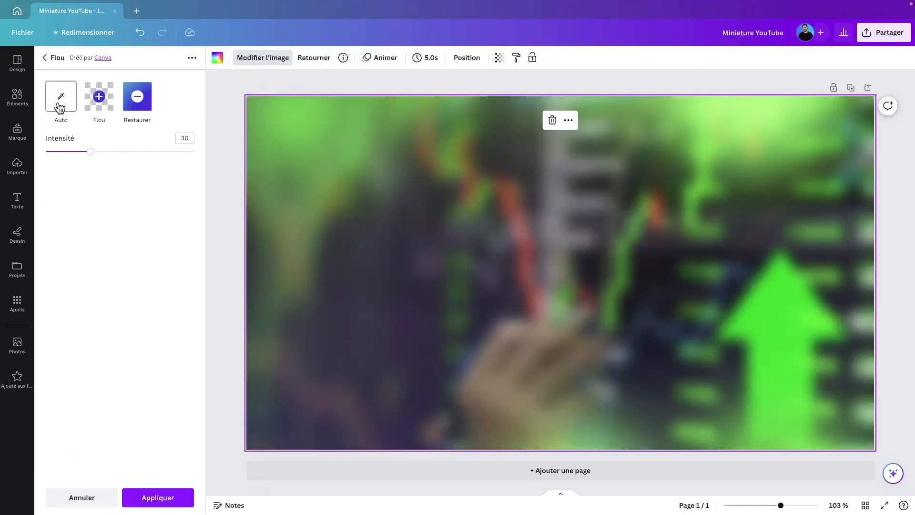
drag(93, 155, 52, 158)
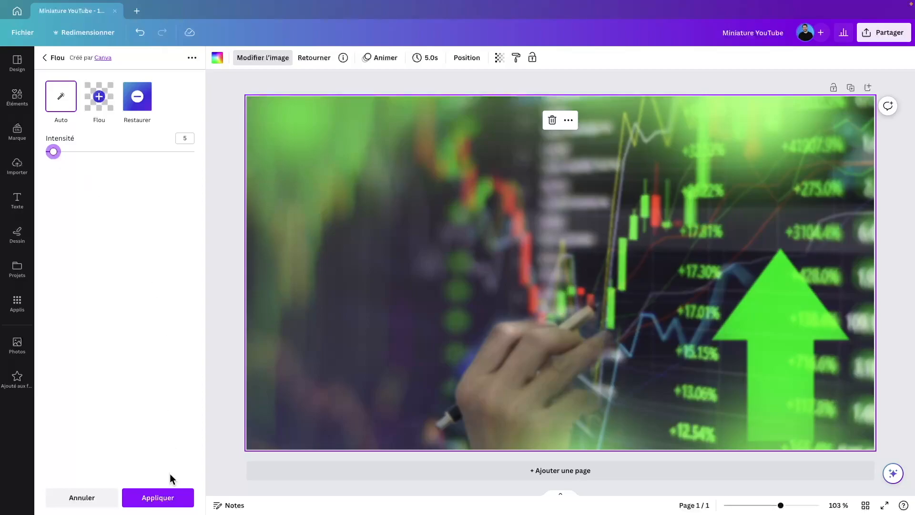
click(165, 497)
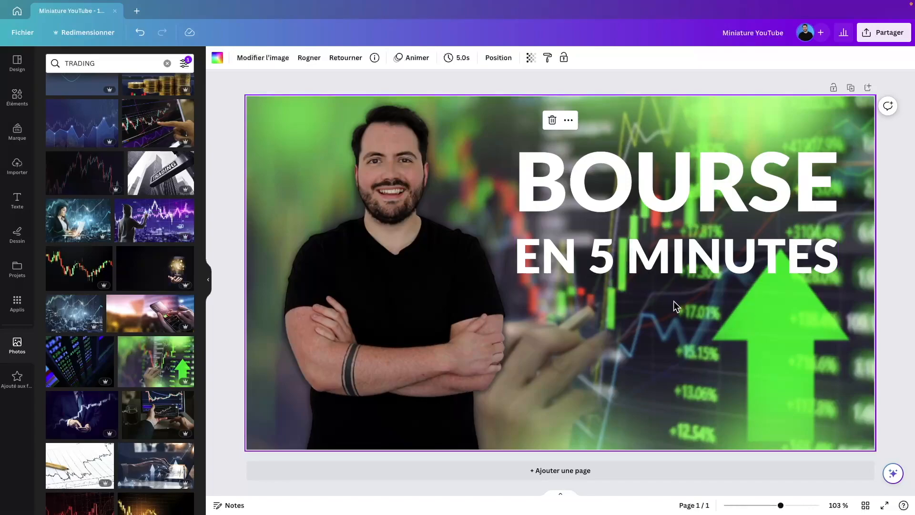
Step: Give BOURSE the Élévation shadow effect at intensity 100
click(650, 179)
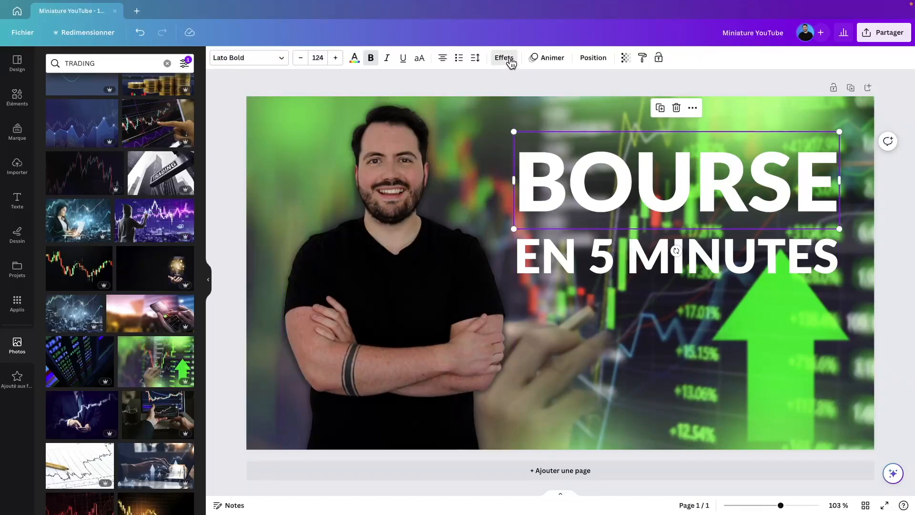
click(509, 60)
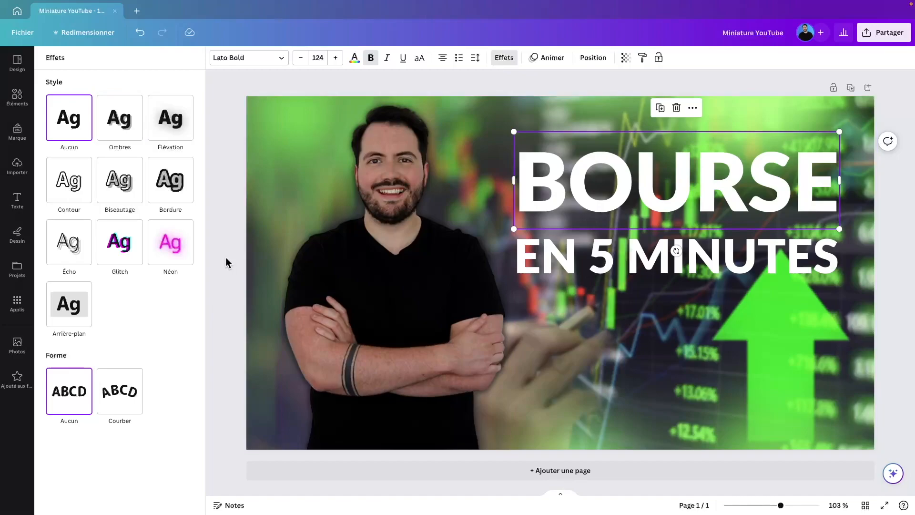
click(170, 129)
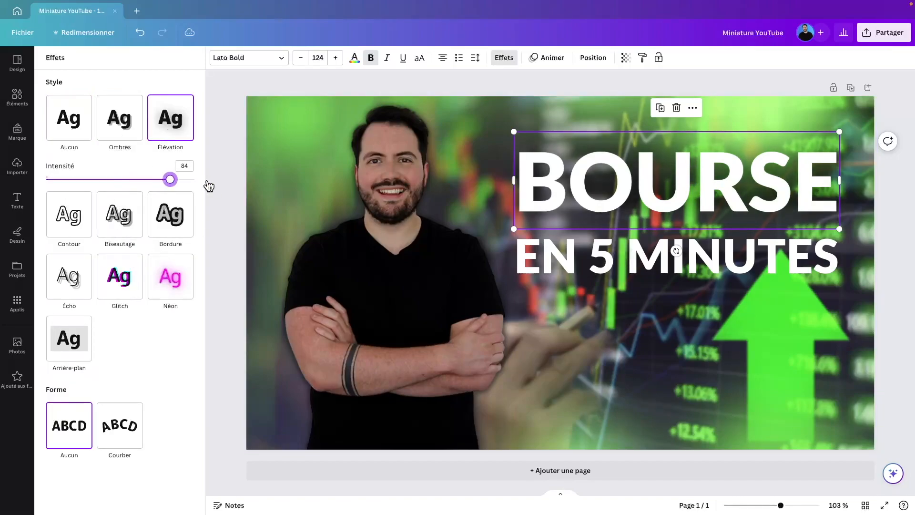
drag(209, 186, 234, 187)
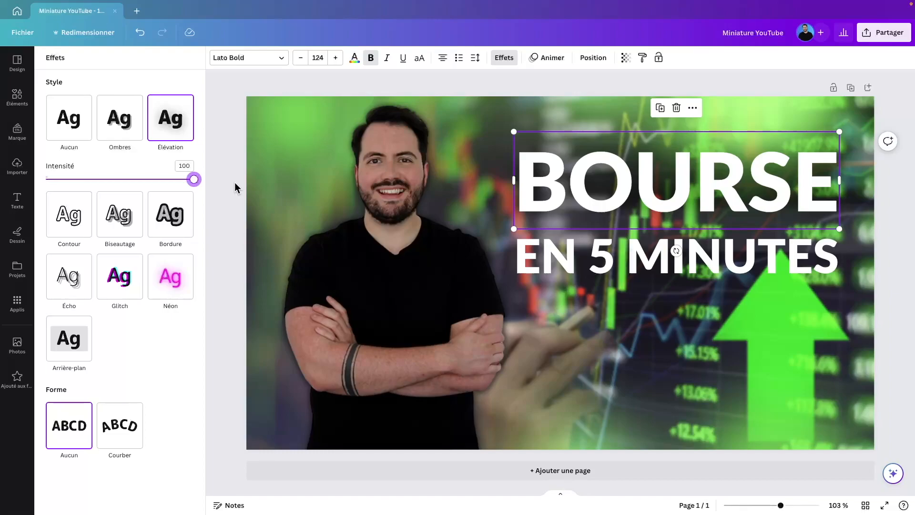
Step: Put a black Arrière-plan box behind EN 5 MINUTES with corner rounding 0 and spacing 10
click(557, 256)
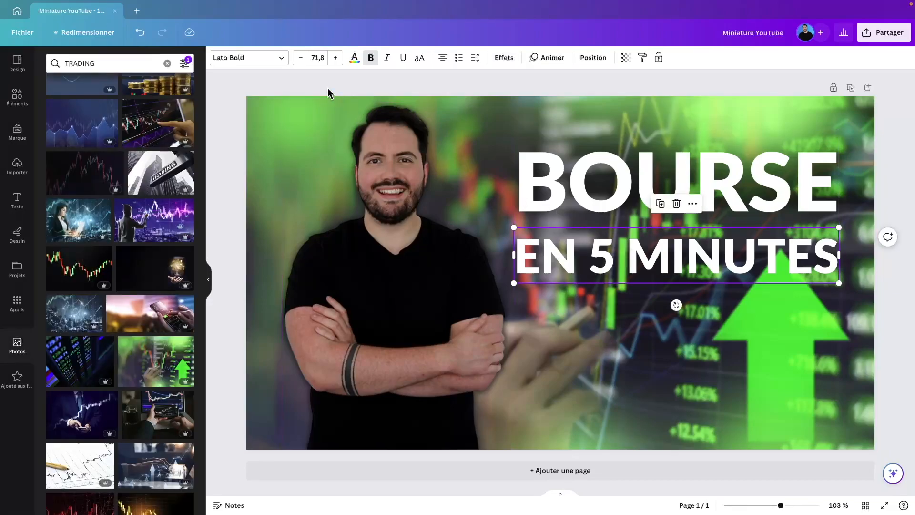
click(504, 57)
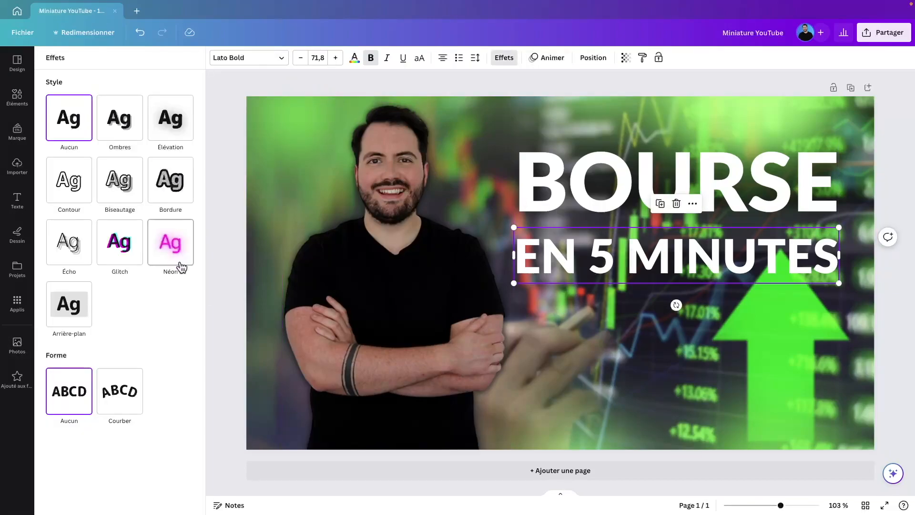
click(76, 301)
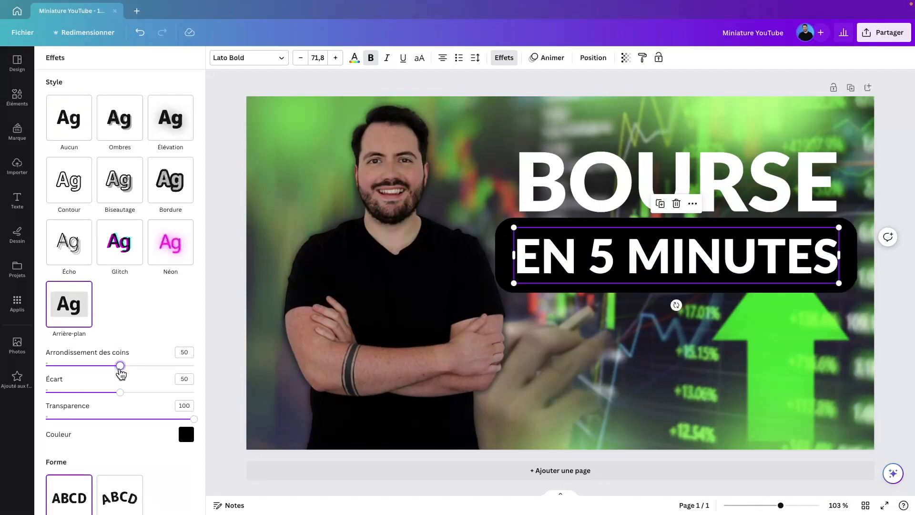
drag(120, 370, 6, 378)
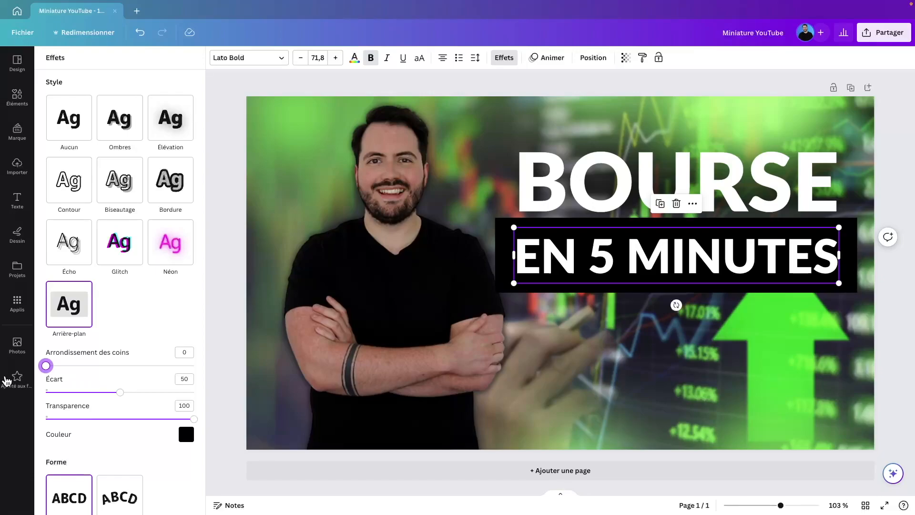
drag(120, 392, 61, 396)
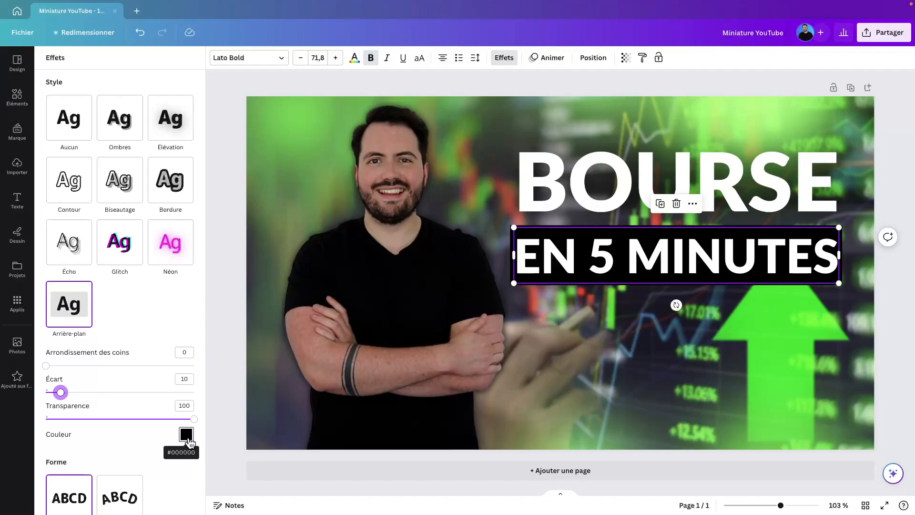
click(236, 283)
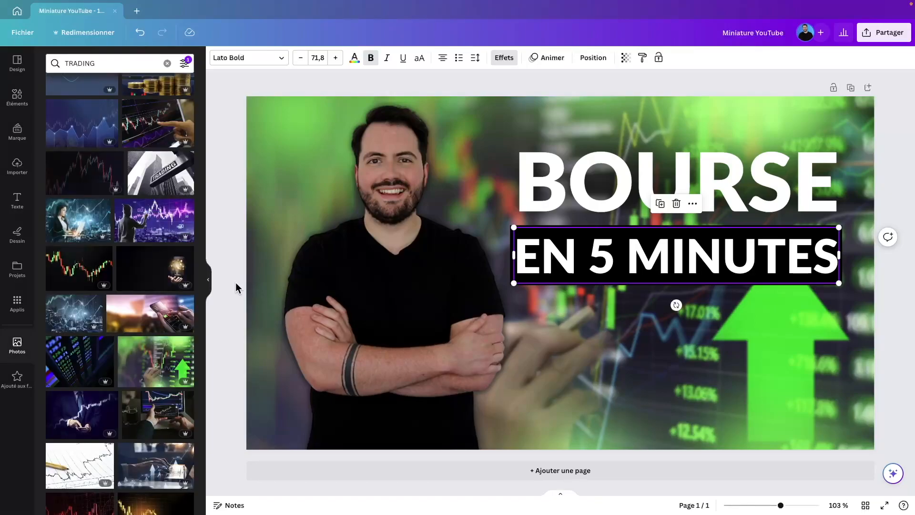
Step: Select both title lines together and move them slightly higher
click(236, 288)
click(777, 117)
click(762, 89)
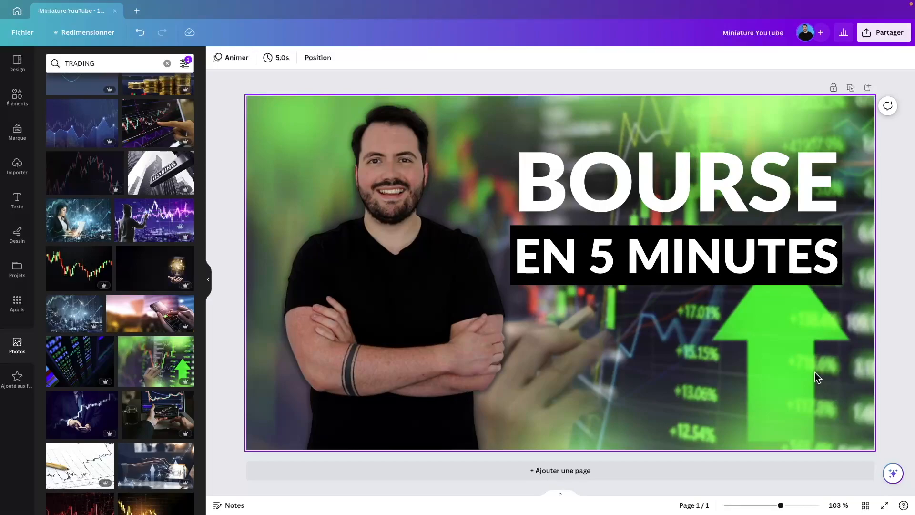
drag(841, 302, 585, 161)
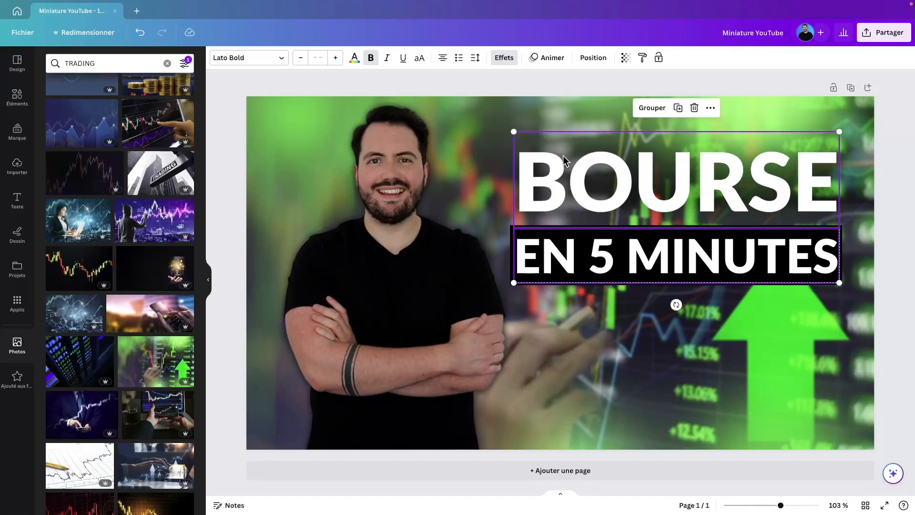
click(410, 135)
click(513, 87)
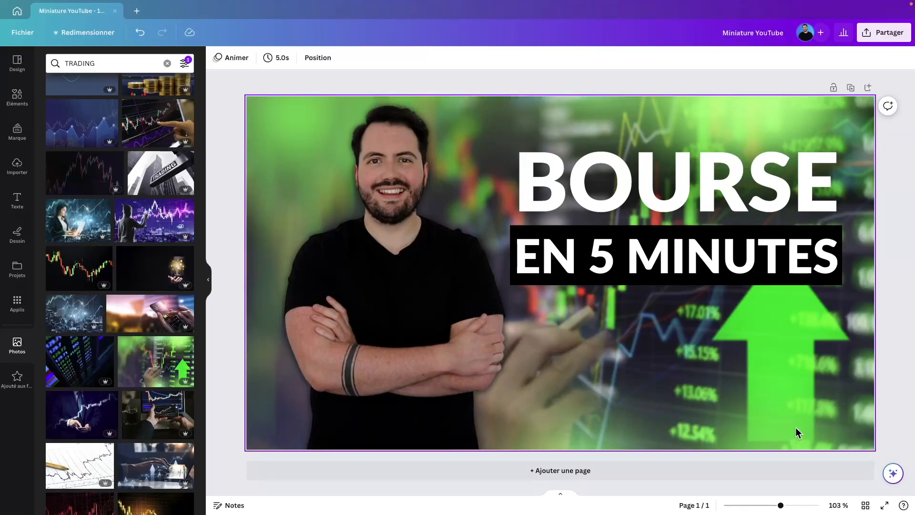
Step: Preview the whole thumbnail full screen, then duplicate it as a second page
drag(780, 506, 770, 506)
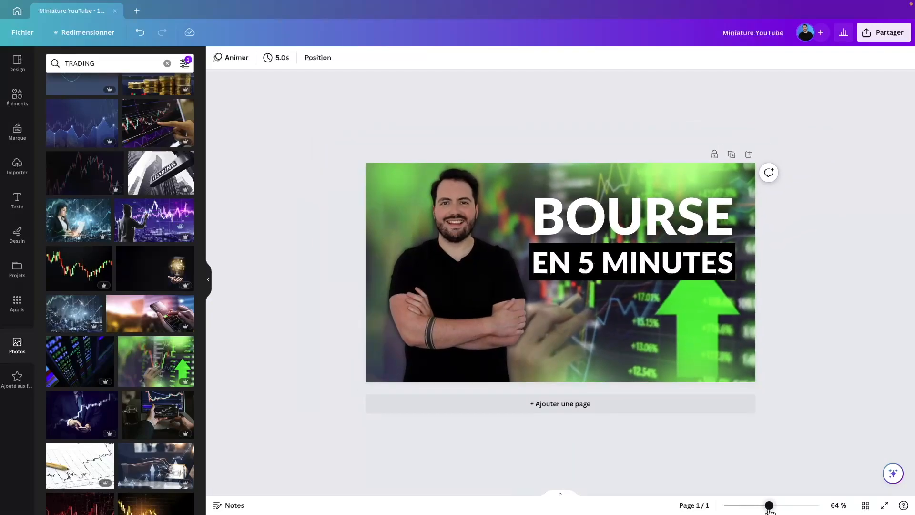
click(208, 279)
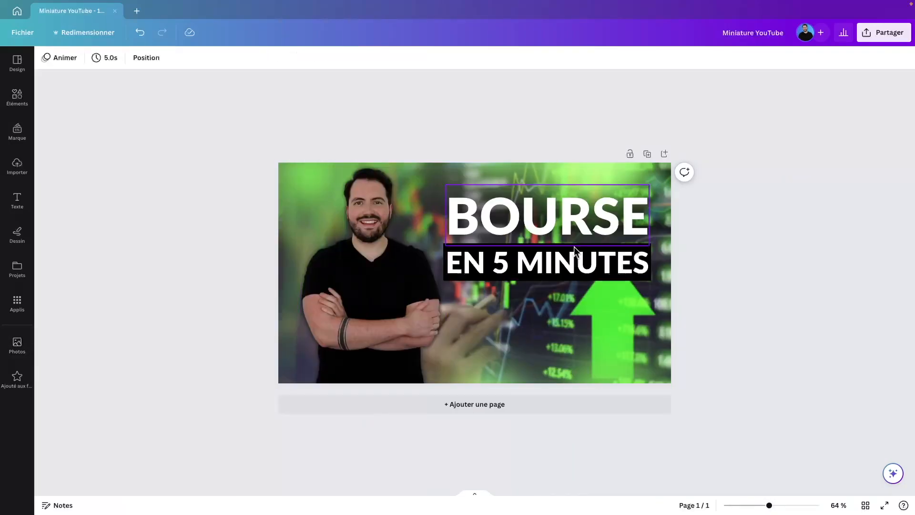
click(888, 504)
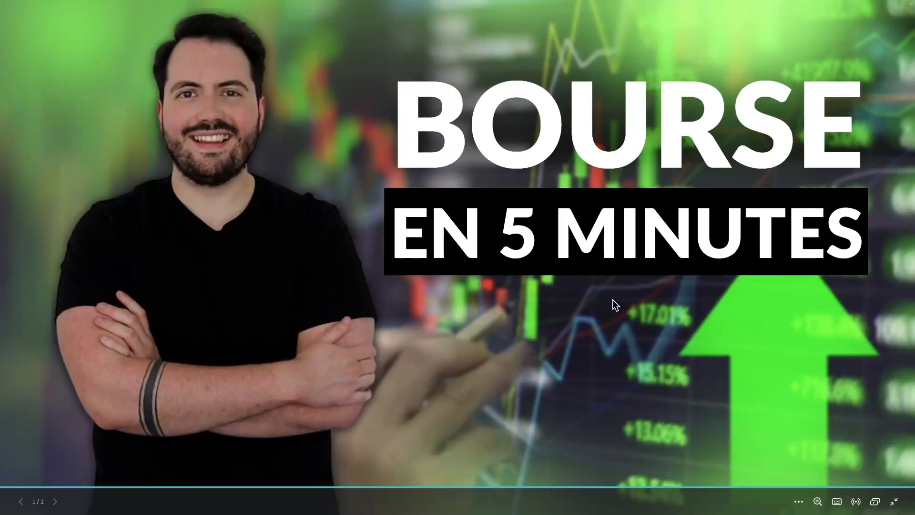
click(895, 501)
click(647, 153)
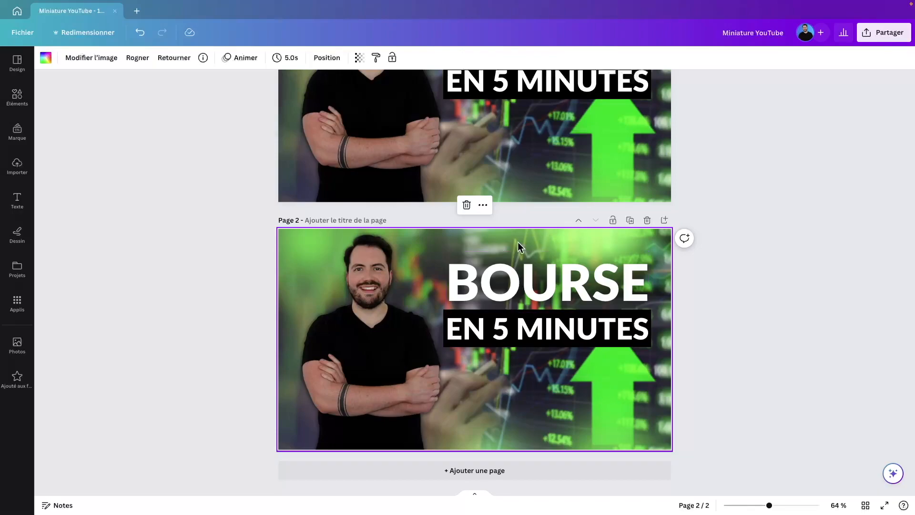
Step: Change BOURSE to YOUTUBE on page 2
click(516, 281)
click(520, 272)
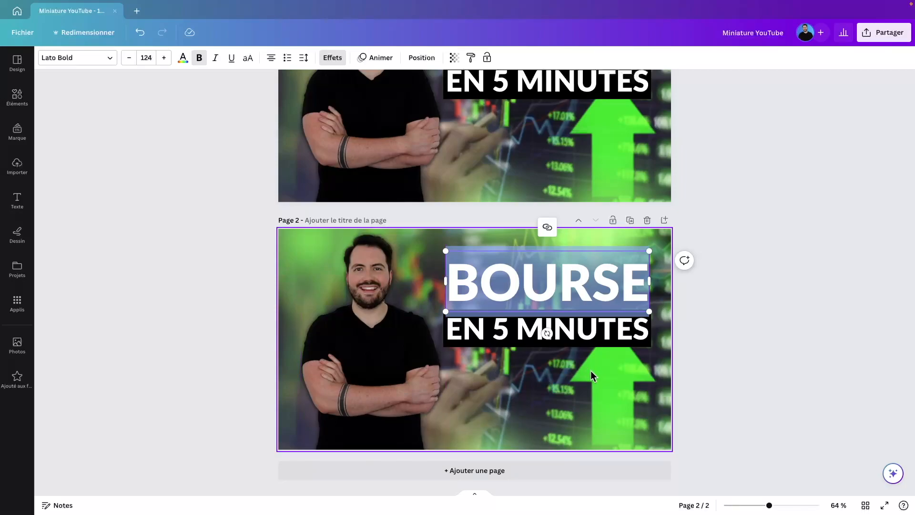
click(383, 361)
double_click(503, 288)
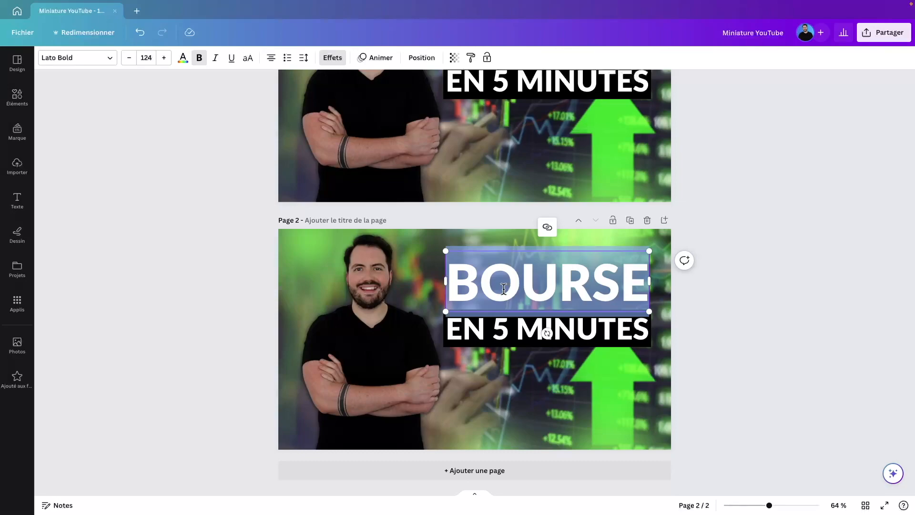
text(YOUTUBE)
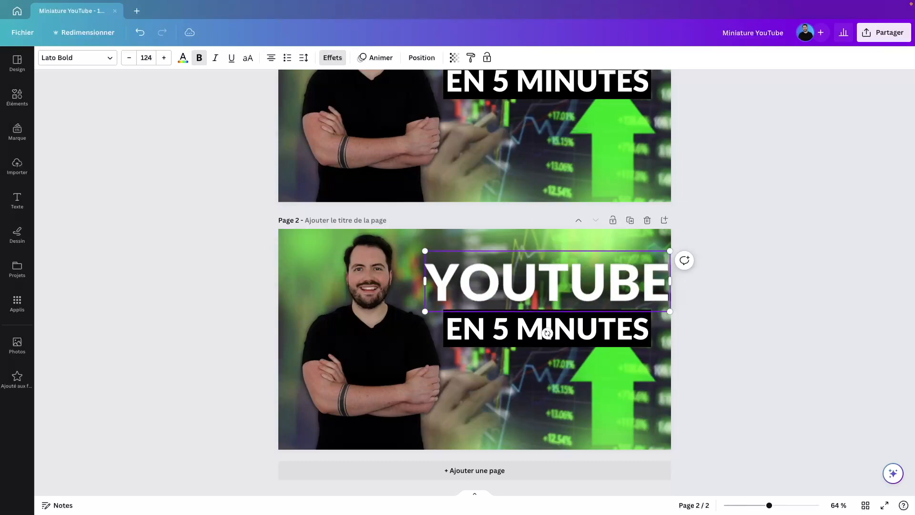
Step: Replace the EN 5 MINUTES line with just the letter M
double_click(504, 327)
text(MON)
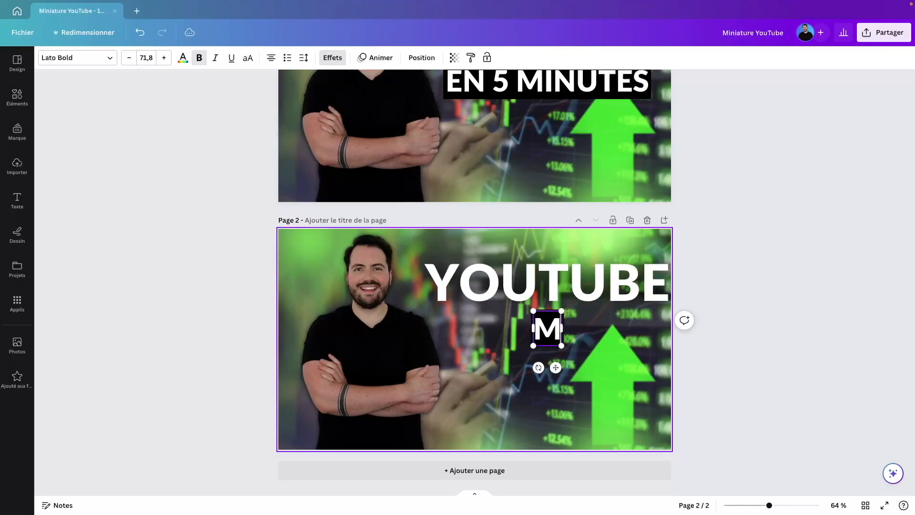
key(BackSpace)
key(BackSpace)
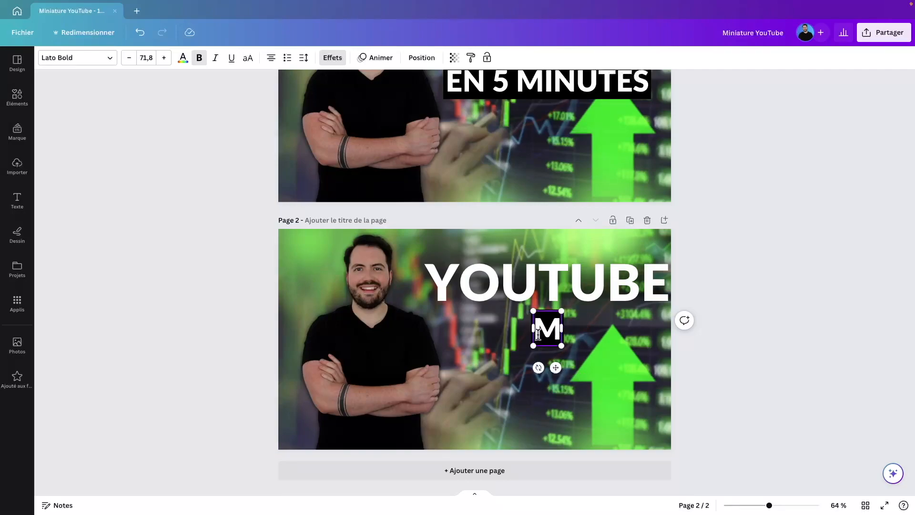
click(368, 372)
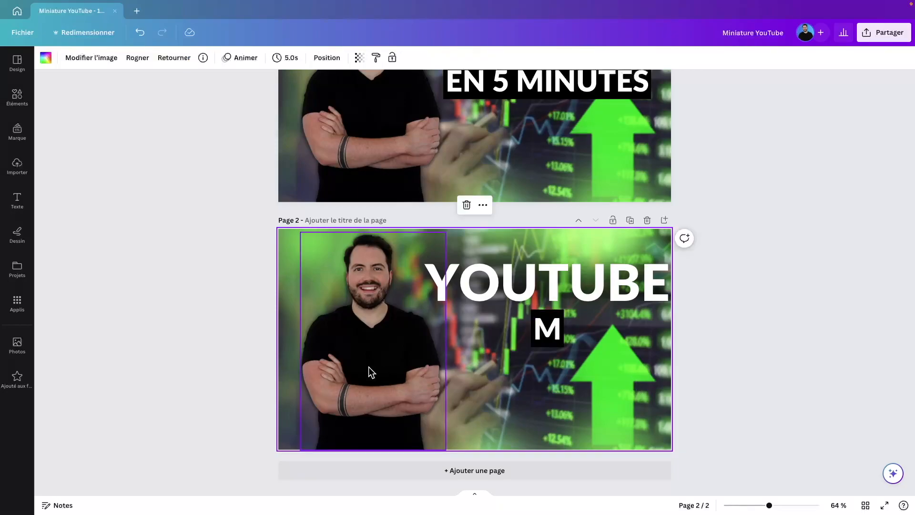
Step: Move the man's cut-out down to the right side of page 2
drag(369, 371, 582, 368)
drag(413, 453, 537, 254)
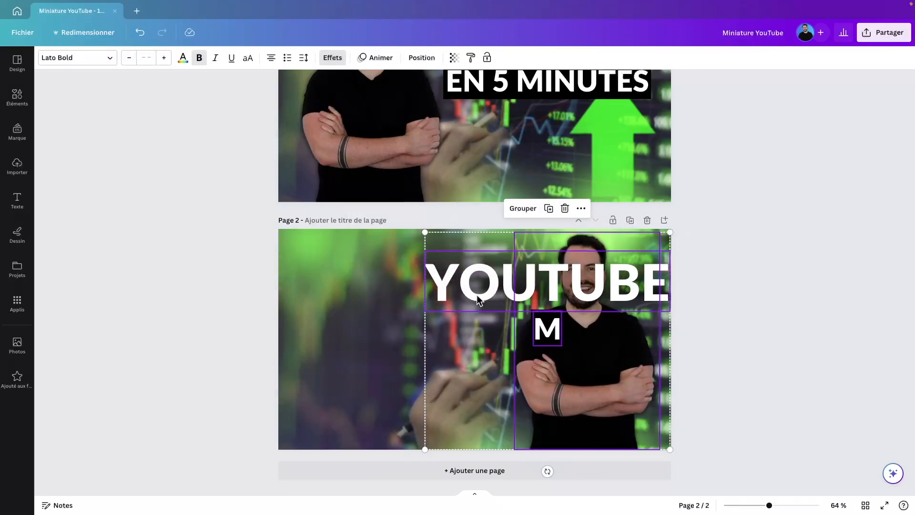
click(481, 322)
drag(633, 372, 702, 455)
Step: Move the YOUTUBE title toward the left and shrink it
click(479, 388)
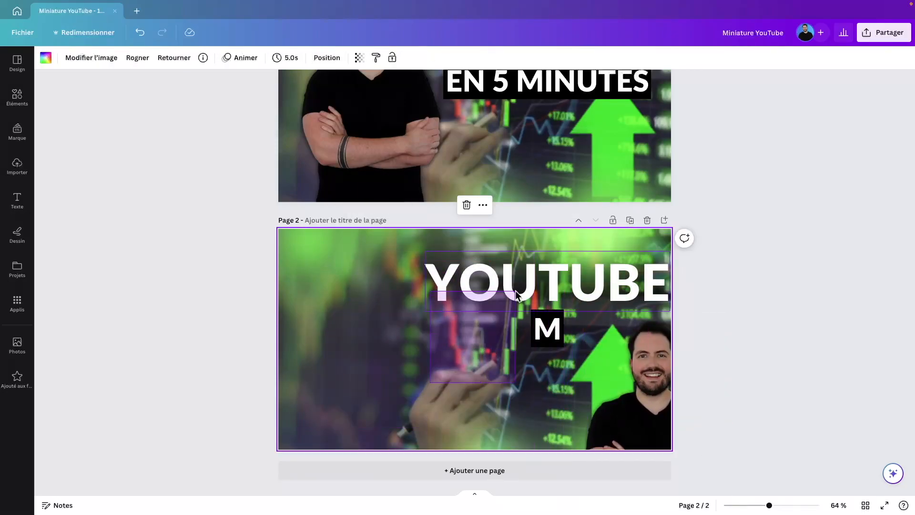
click(441, 305)
drag(485, 289, 360, 289)
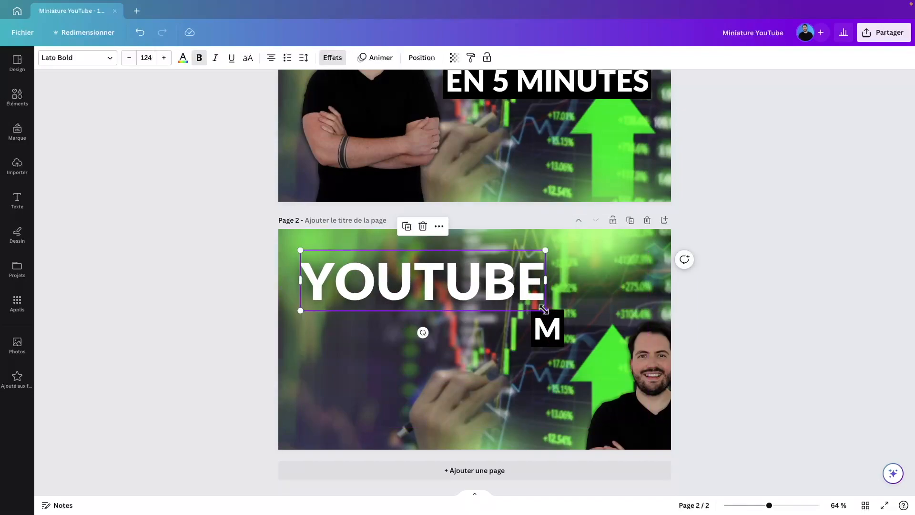
drag(544, 309, 470, 298)
Step: Move the M box under YOUTUBE, retype it as 10 ASTUCES, and widen it to one line
click(546, 336)
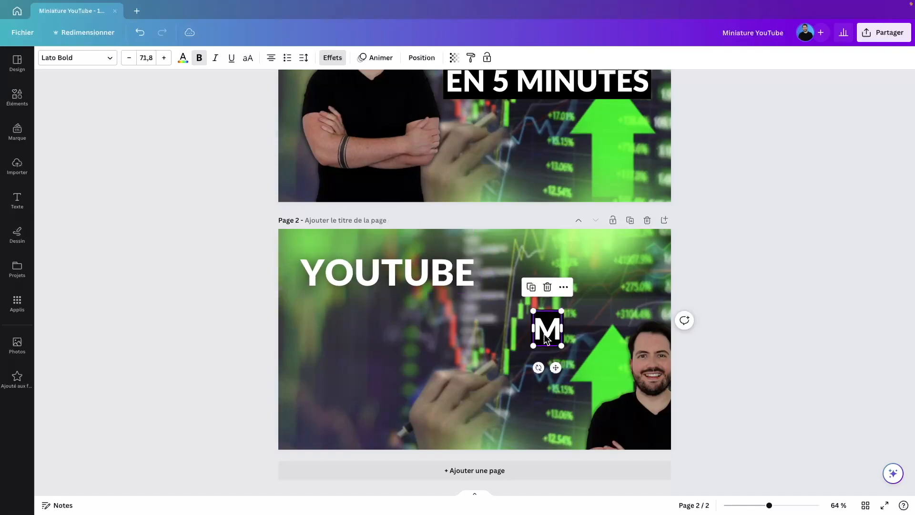
drag(546, 336, 362, 319)
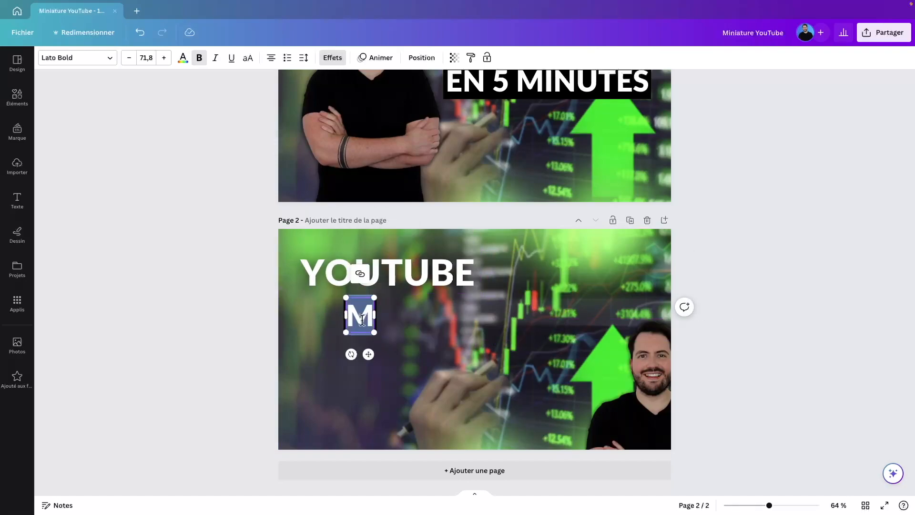
text(EN)
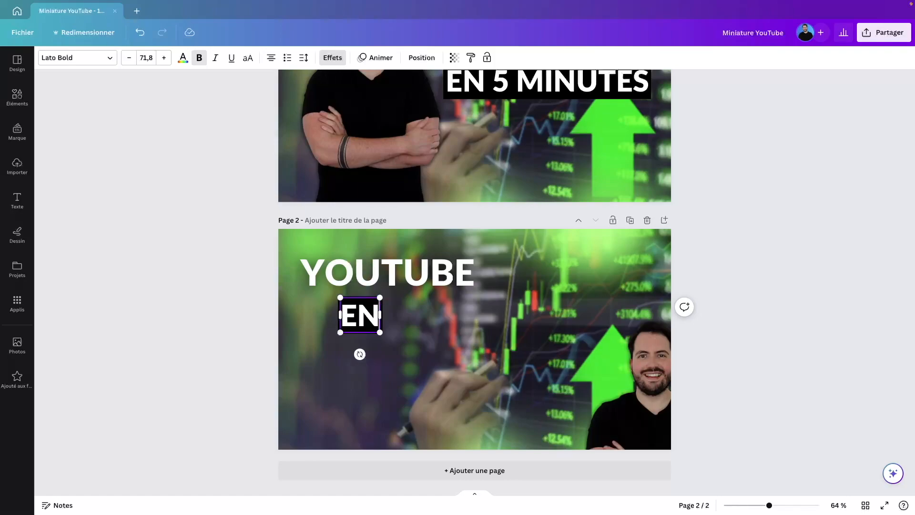
text( 10)
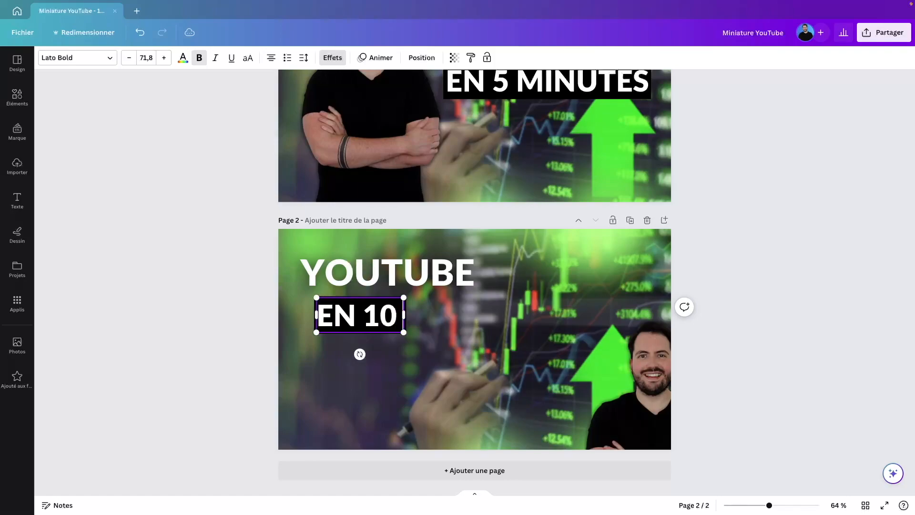
key(BackSpace)
key(BackSpace)
key(BackSpace)
key(BackSpace)
key(BackSpace)
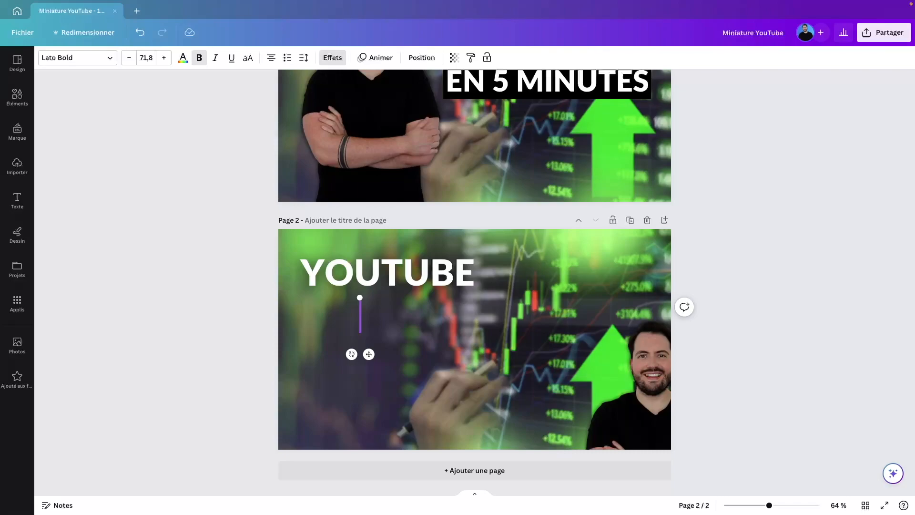
text(10 A)
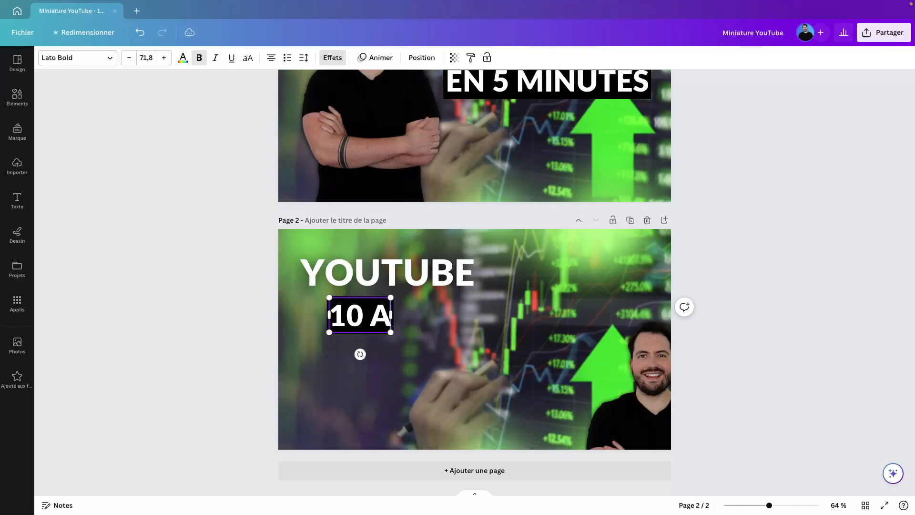
text(STUCES)
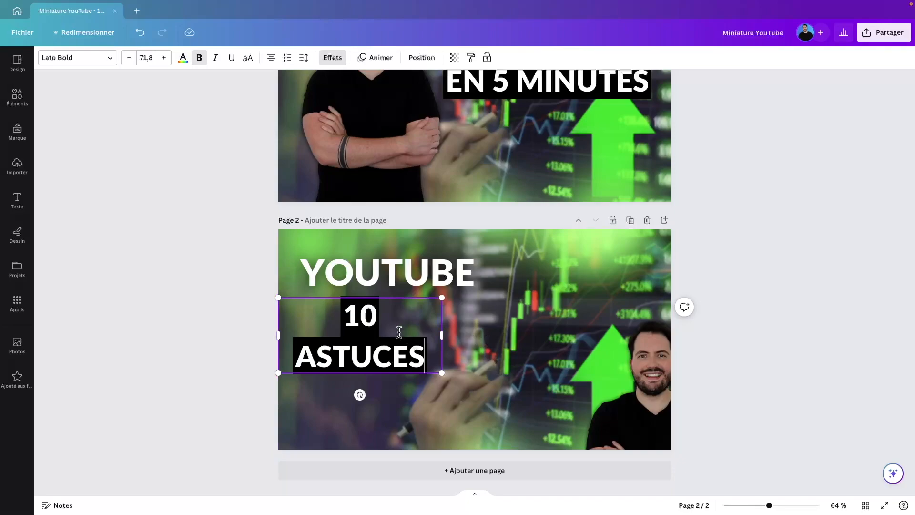
click(551, 354)
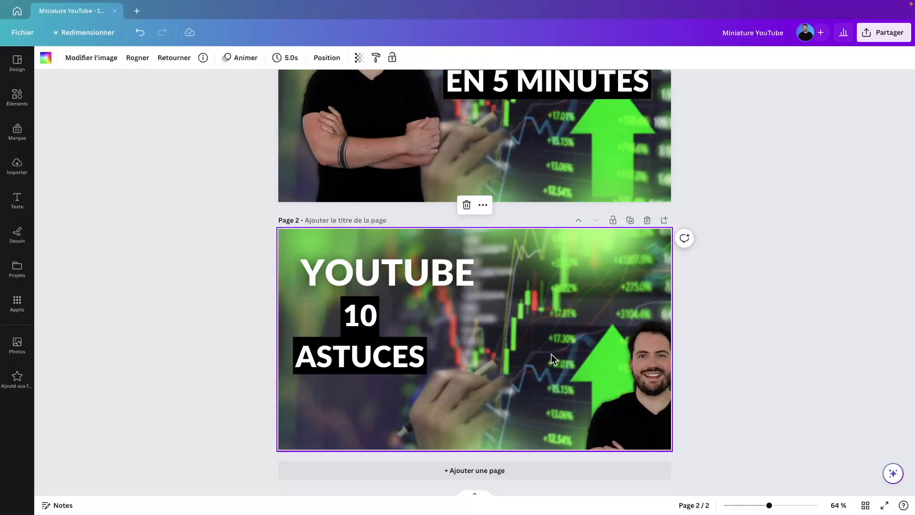
drag(362, 363, 384, 359)
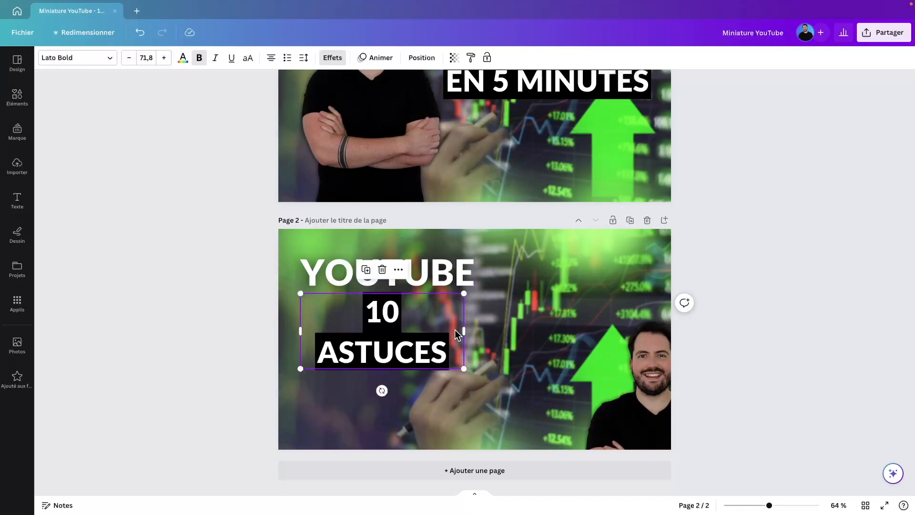
drag(463, 330, 475, 317)
Step: Resize and reposition the presenter photo on the right of page 2
click(449, 315)
double_click(448, 314)
click(486, 312)
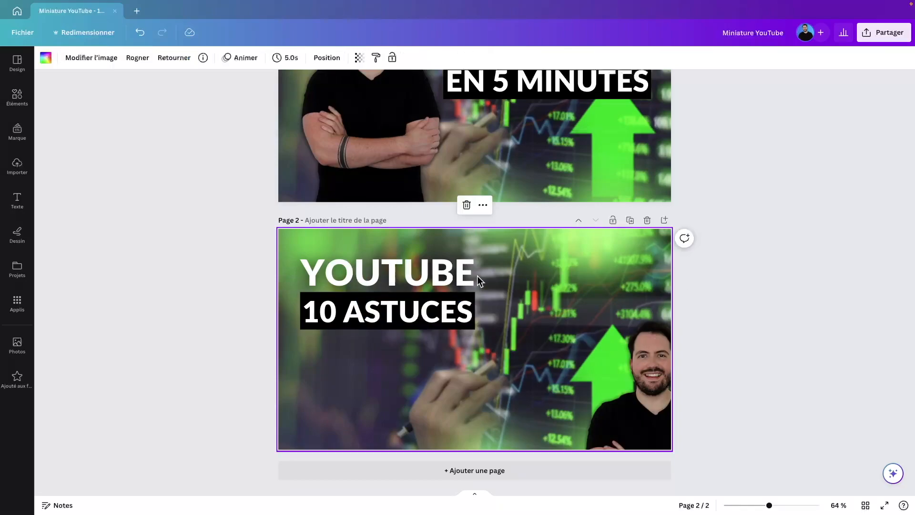
drag(631, 388, 557, 309)
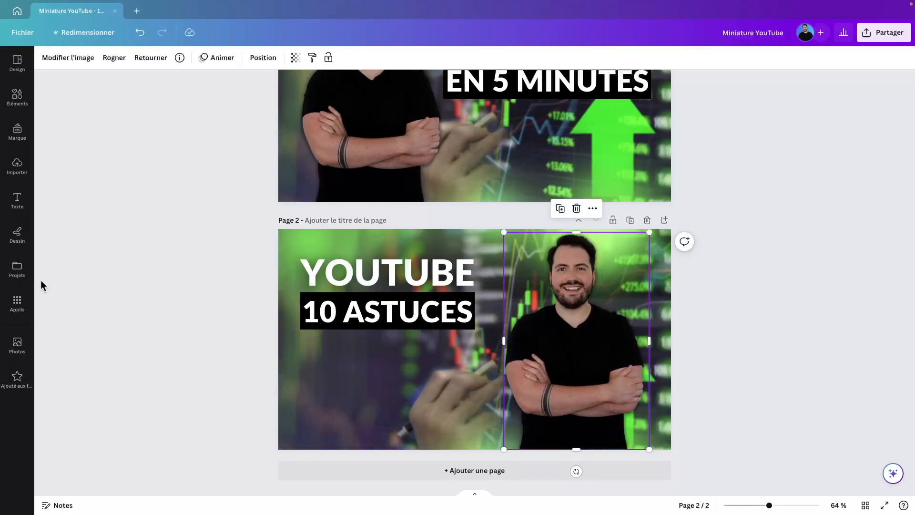
click(17, 344)
Step: Search Photos for 'youtube' and set the laptop photo as page 2's background
double_click(92, 63)
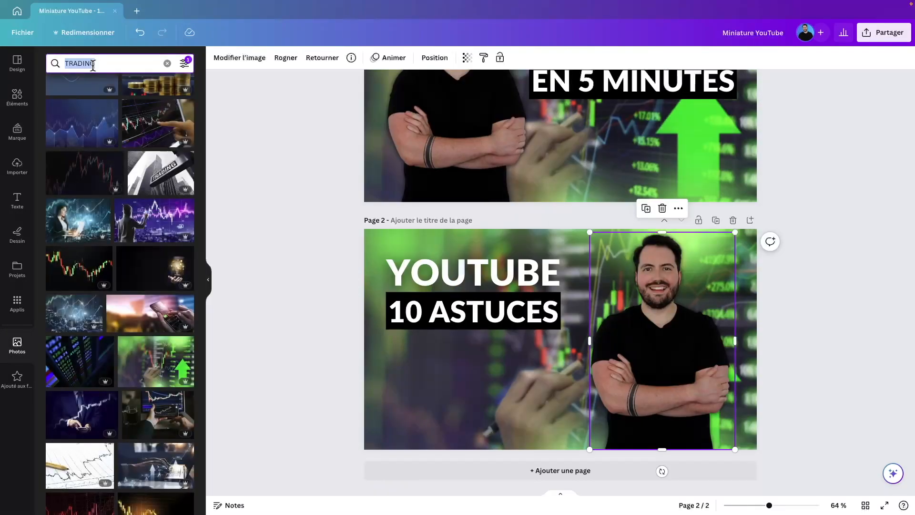
text(youtube)
key(Return)
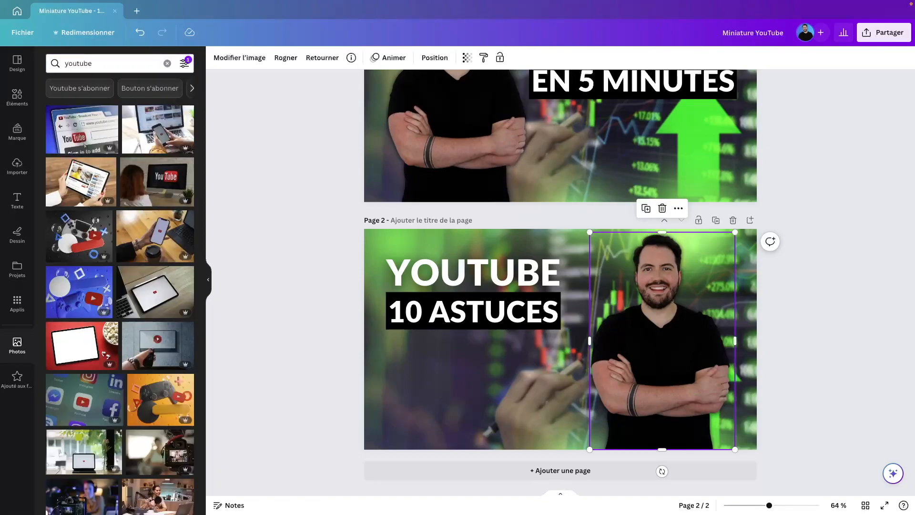
drag(82, 129, 376, 325)
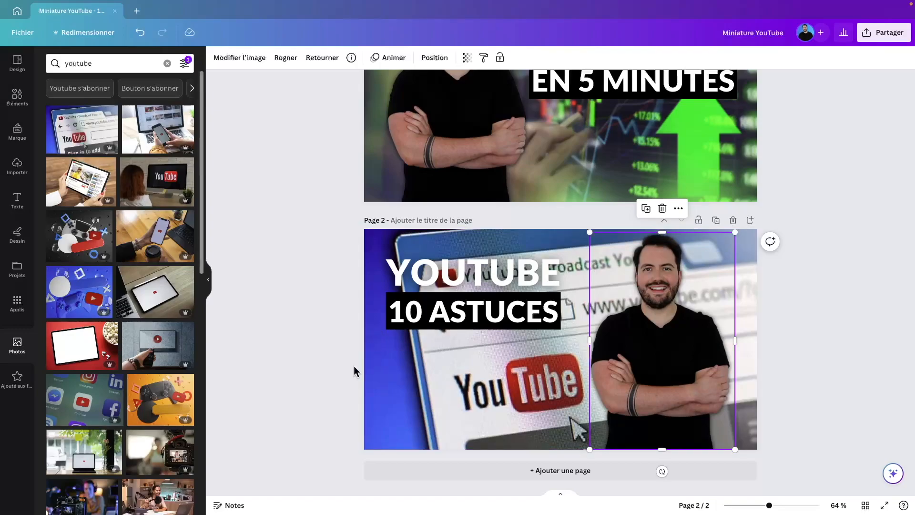
click(381, 359)
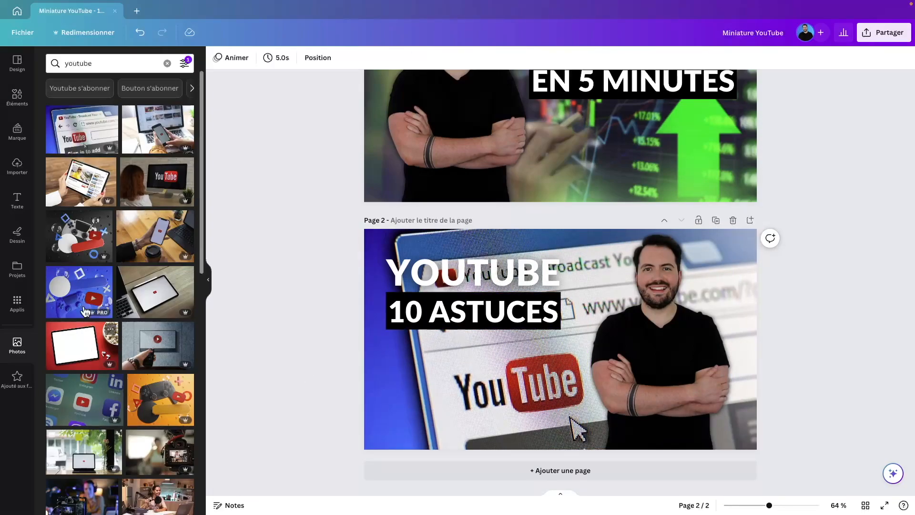
drag(83, 240, 177, 312)
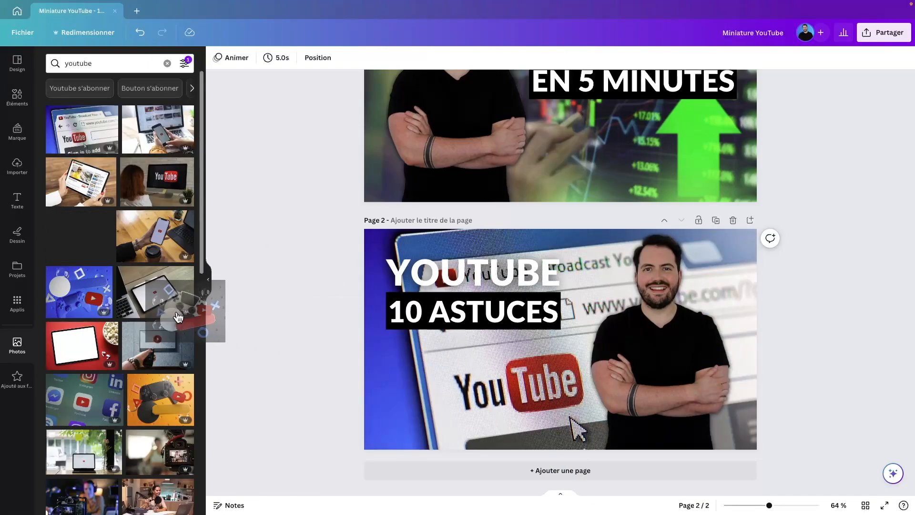
drag(85, 452, 370, 388)
Step: Nudge the presenter photo slightly left and duplicate page 2 as page 3
click(677, 356)
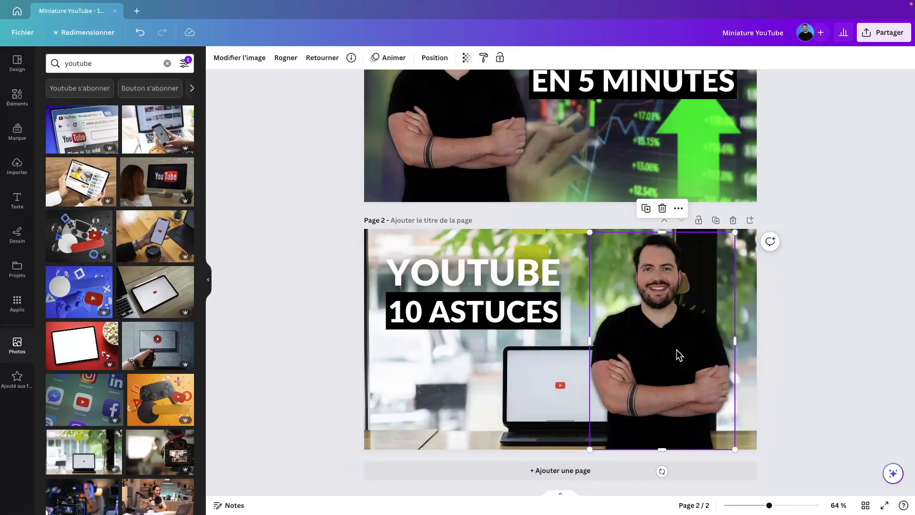
drag(678, 353, 677, 353)
scroll(614, 363, up, 1)
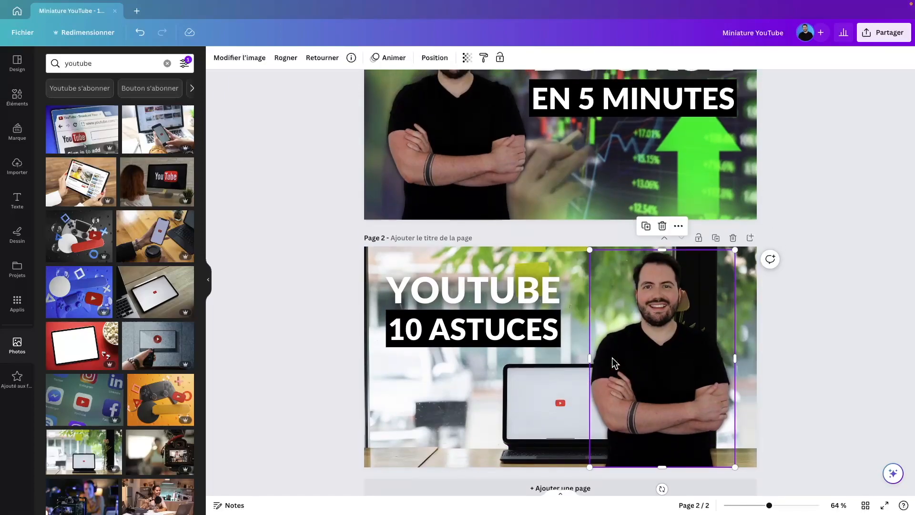
scroll(614, 363, up, 3)
click(716, 335)
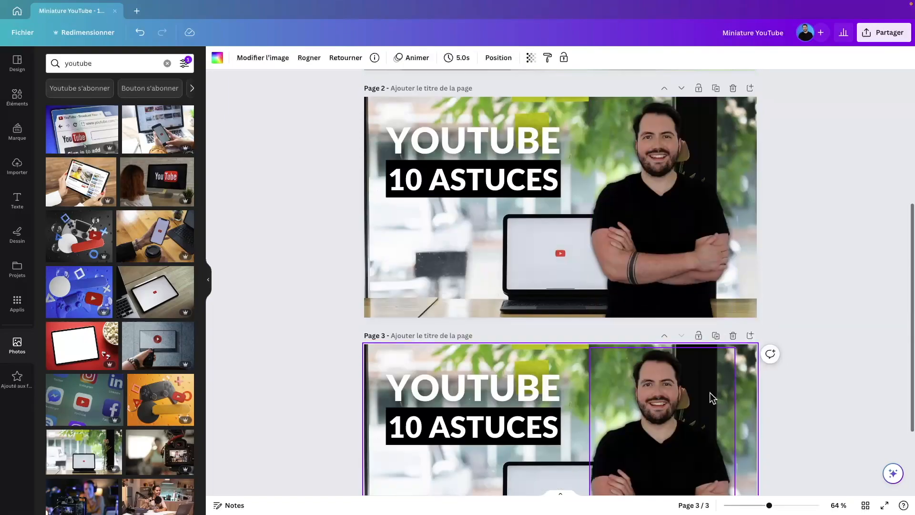
Step: Duplicate page 3 into a fourth YOUTUBE 10 ASTUCES laptop thumbnail, then scroll back up
click(716, 219)
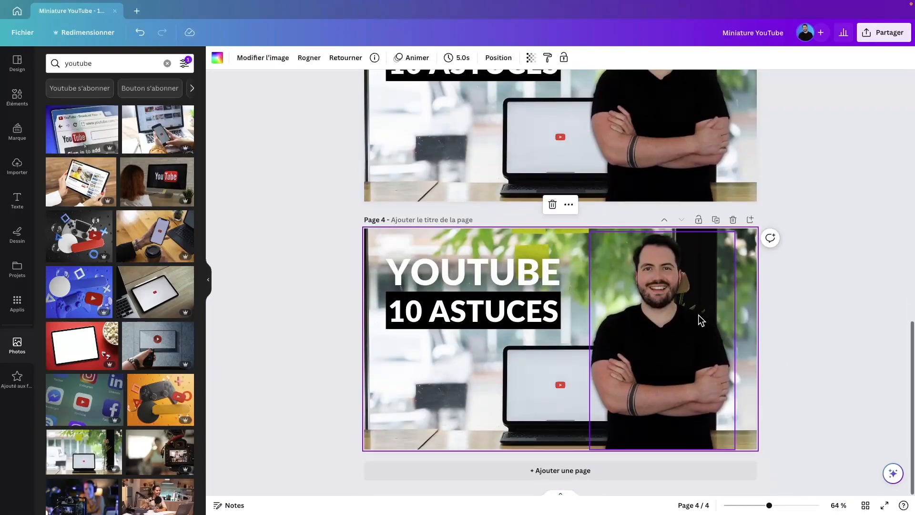
scroll(654, 333, up, 10)
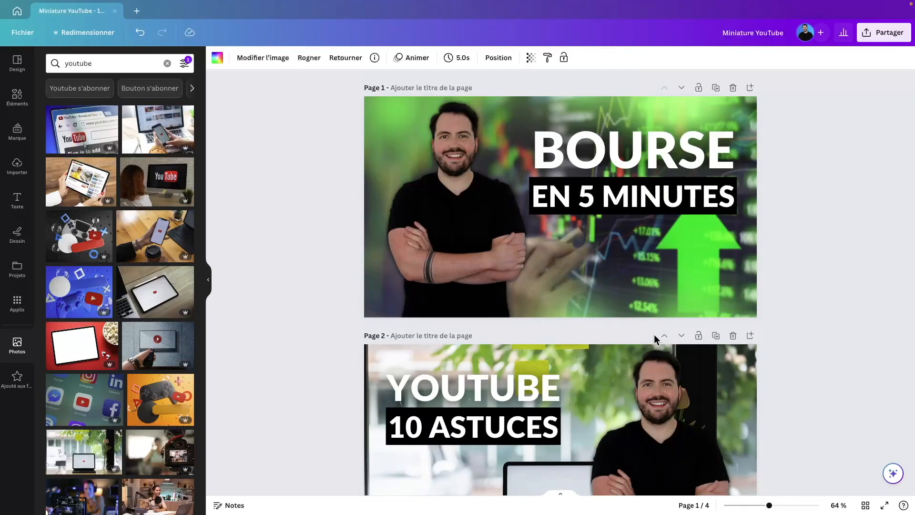
scroll(654, 334, down, 2)
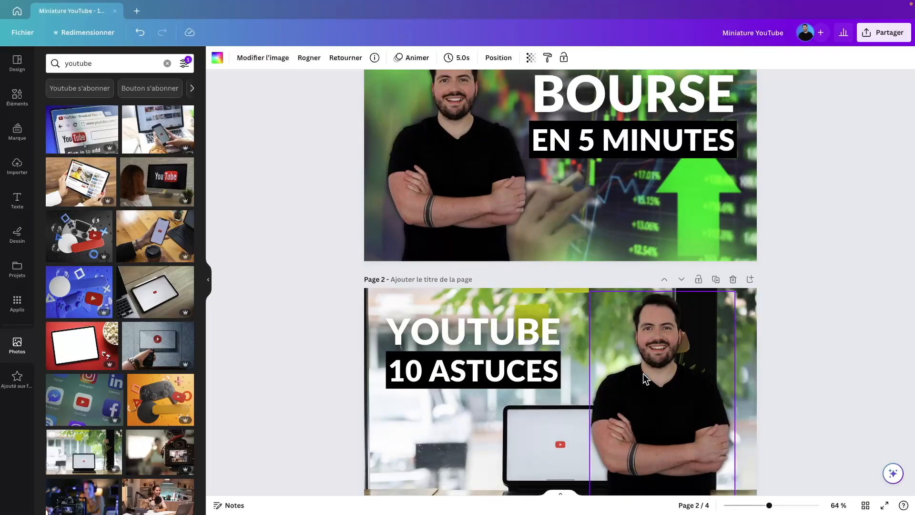
scroll(658, 367, down, 15)
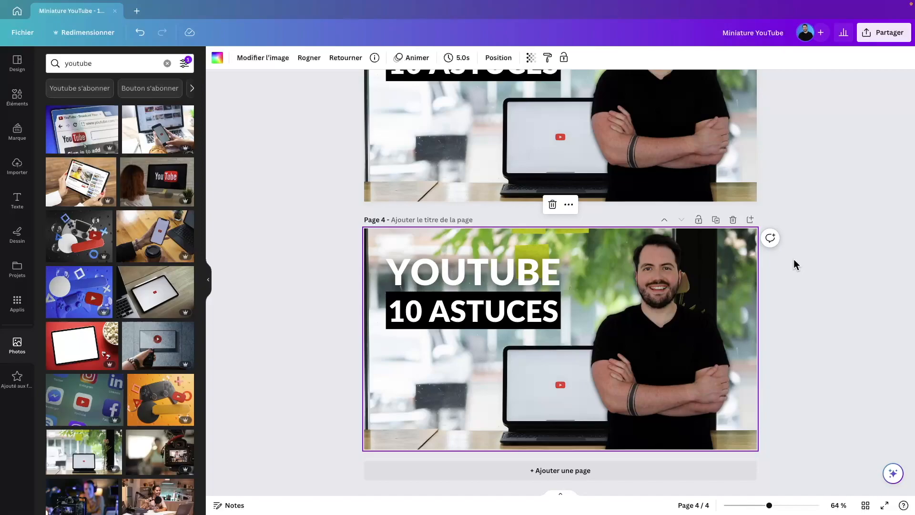
scroll(795, 264, up, 20)
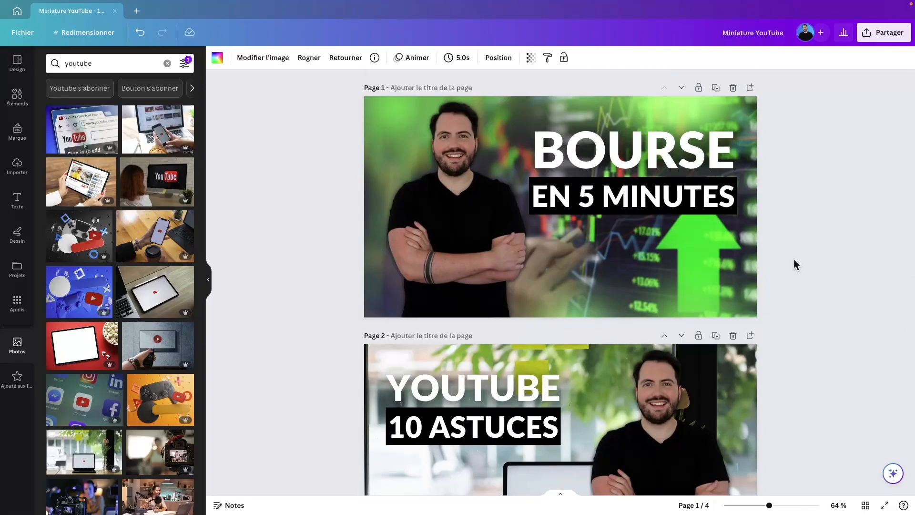